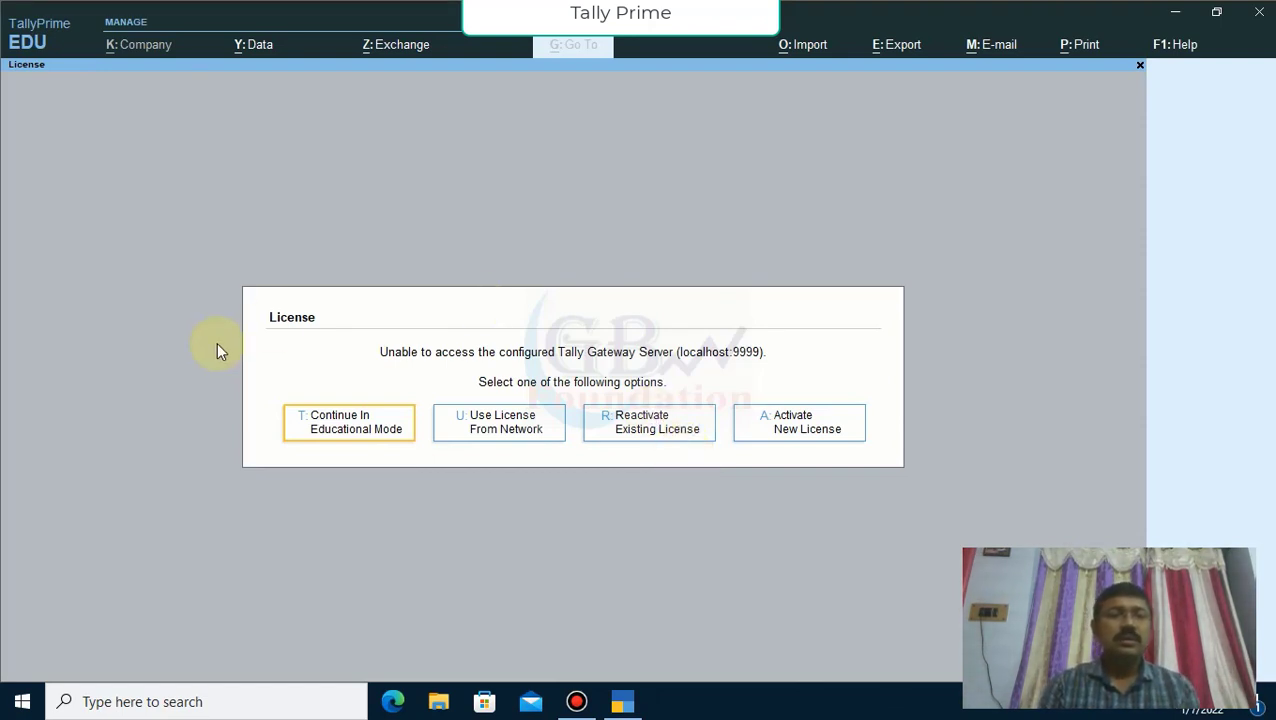
# Step: Continue in Educational Mode and shut the Gyan Bikash Foundation company
pyautogui.click(386, 432)
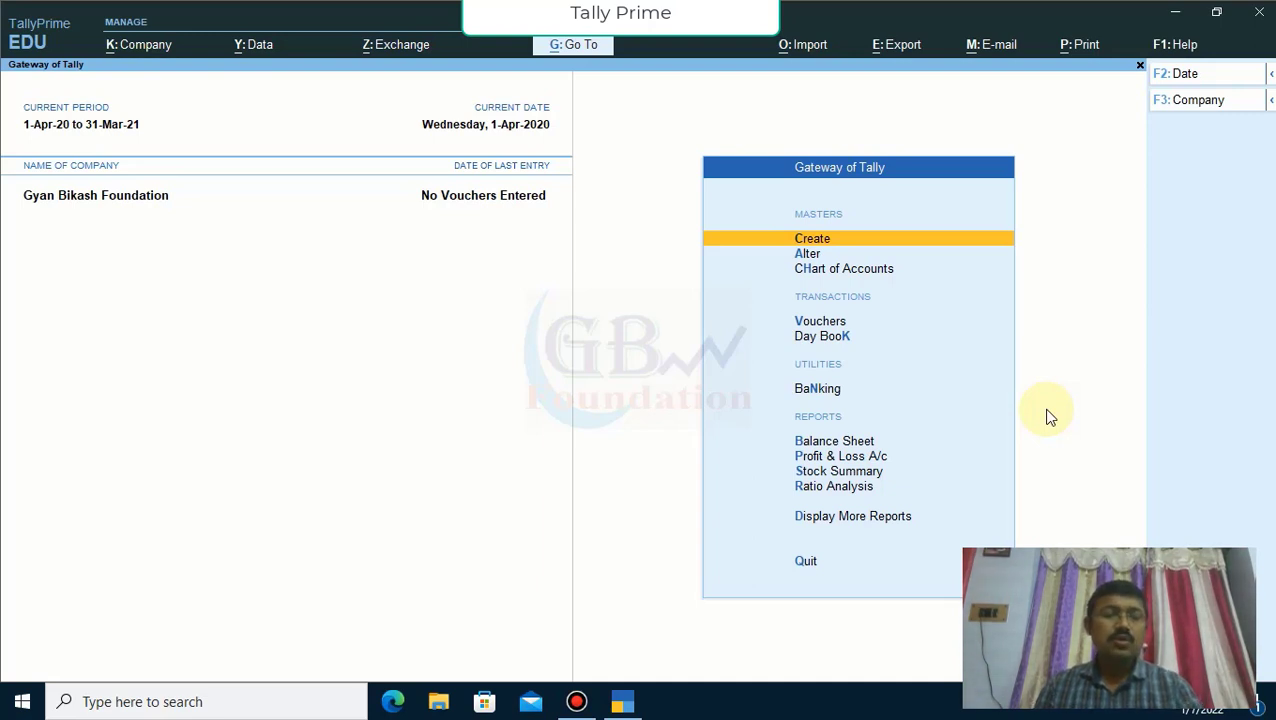
pyautogui.hotkey('ctrl', 'F3')
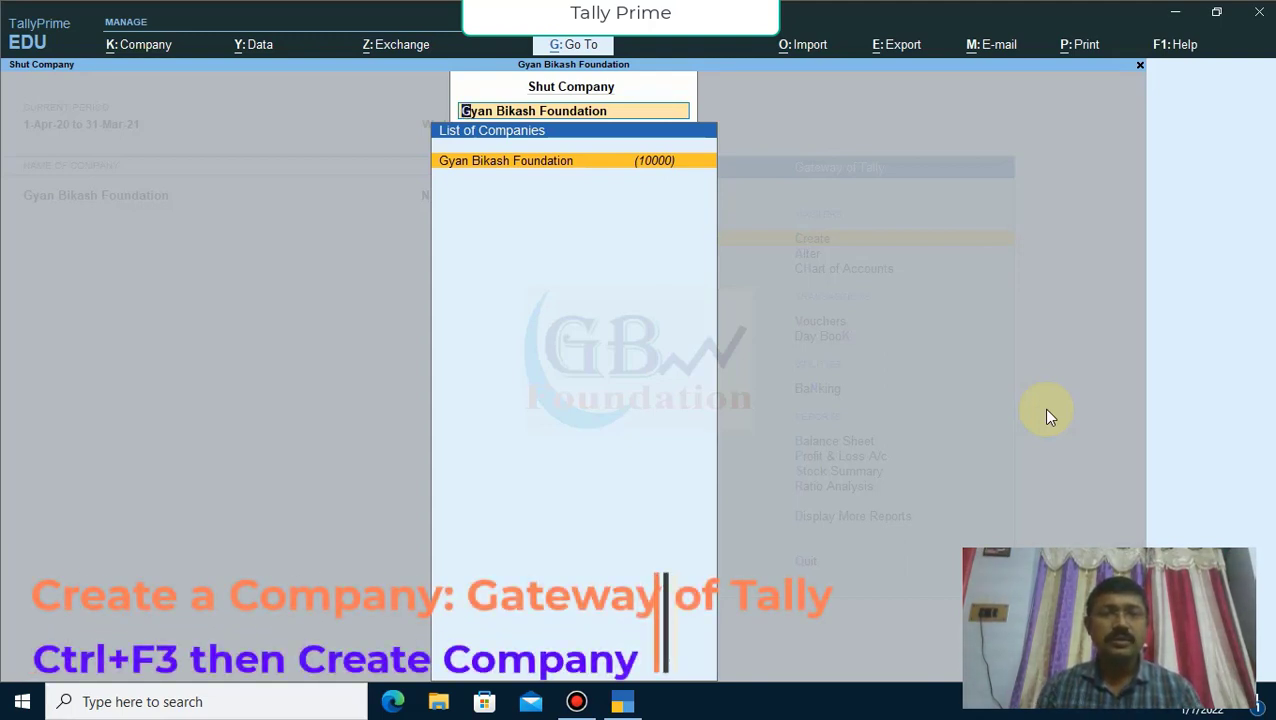
pyautogui.press('Return')
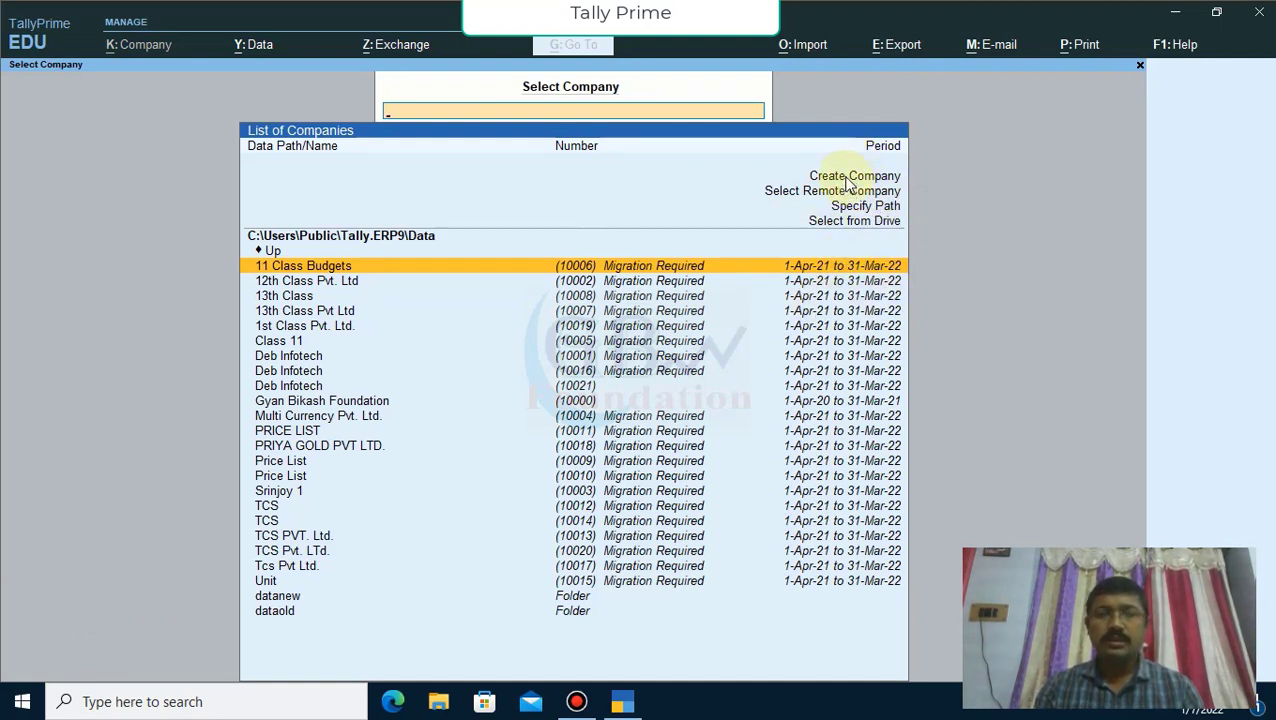
# Step: Start a new company from the company list and name it Kolkata Entp
pyautogui.press('Up')
pyautogui.press('Up')
pyautogui.press('Up')
pyautogui.press('Up')
pyautogui.press('Up')
pyautogui.press('Up')
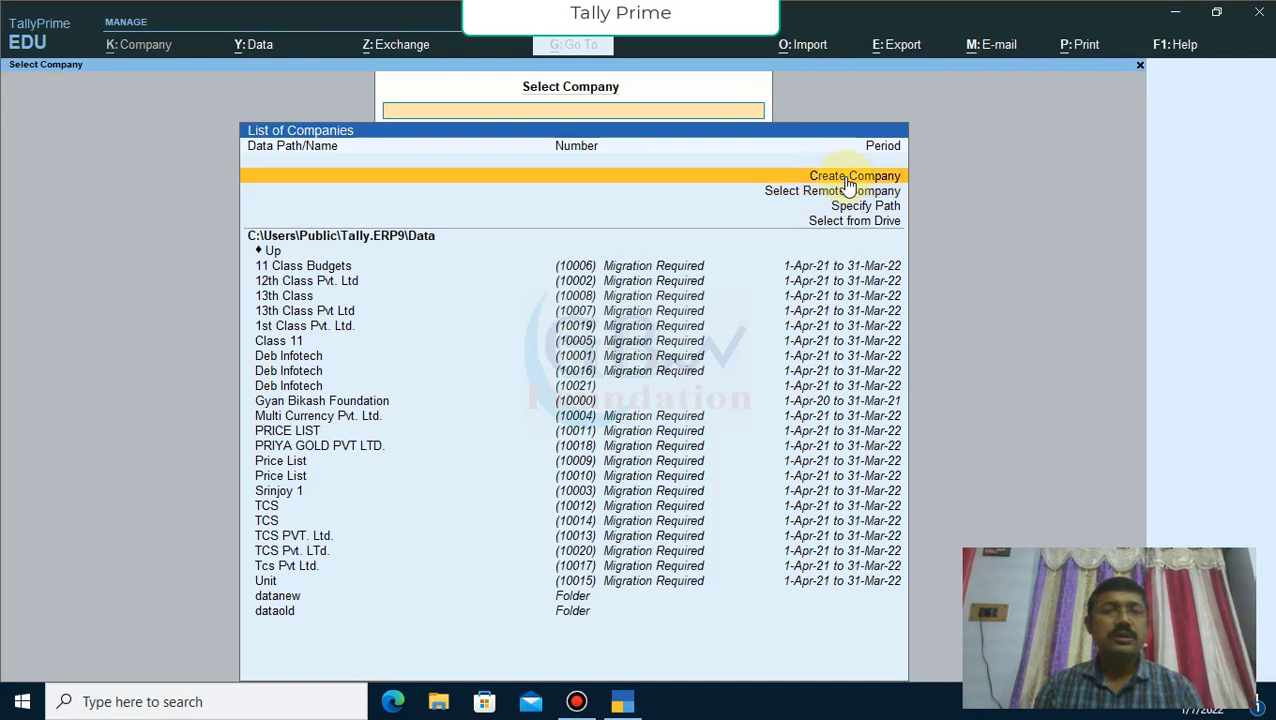
pyautogui.click(845, 176)
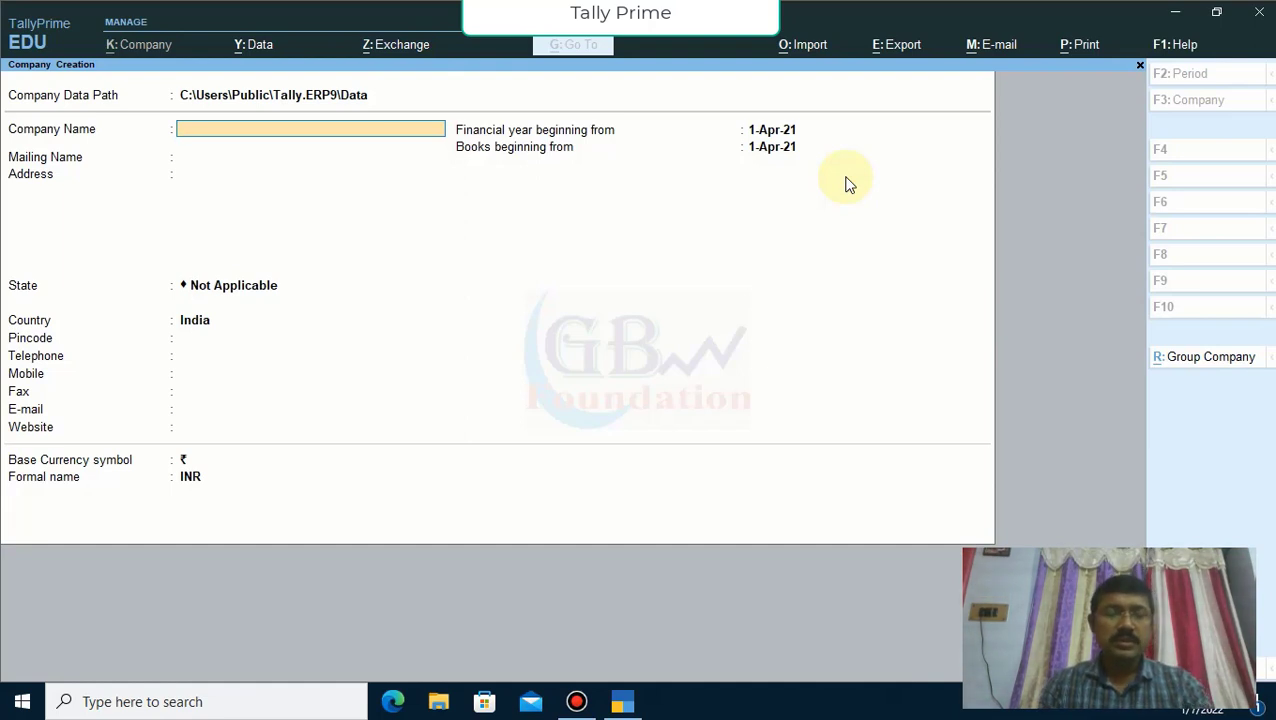
pyautogui.write('Ko')
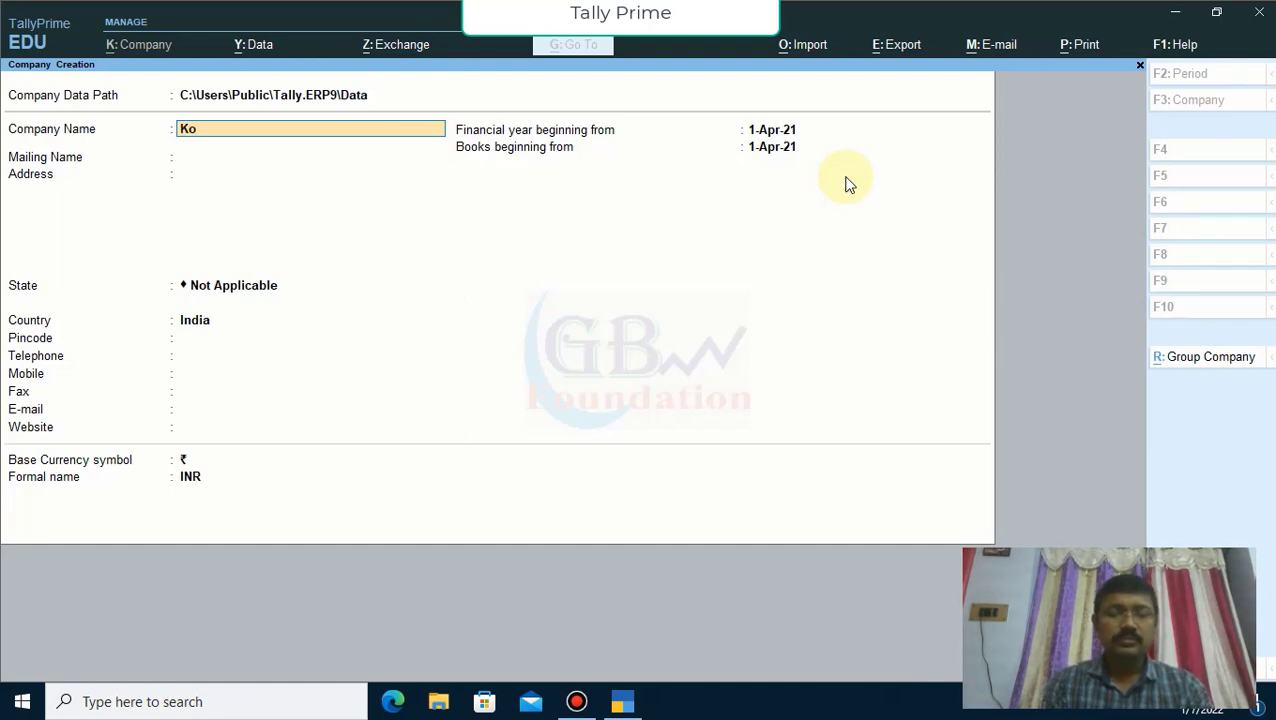
pyautogui.write('lkata ')
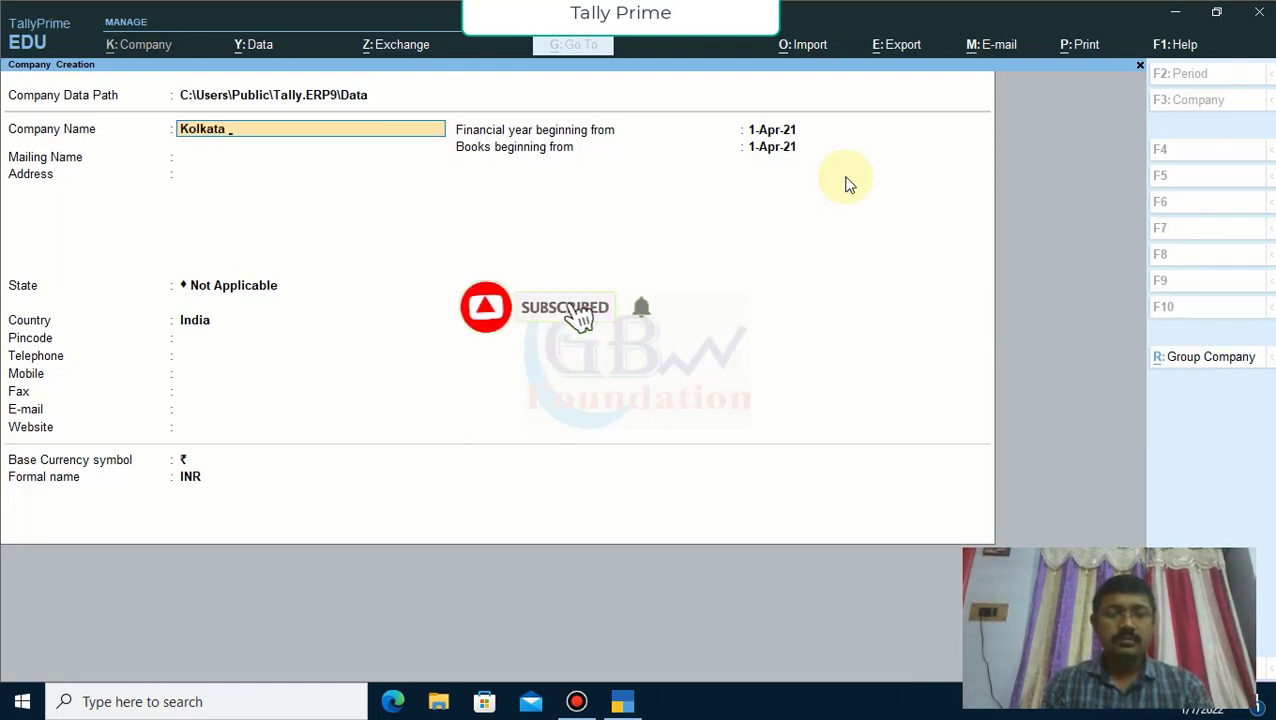
pyautogui.write('Entp.')
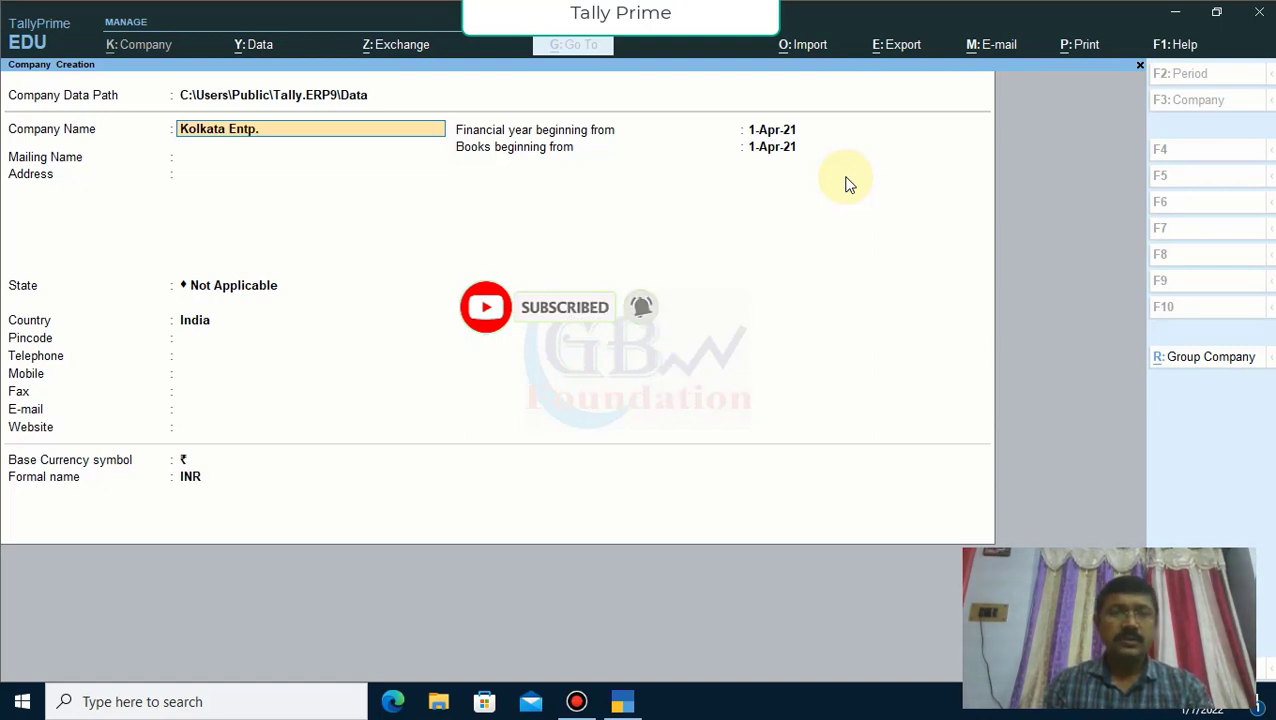
pyautogui.press('Return')
# Step: Keep the mailing name, leave the address blank and set the company's state to West Bengal with India as country
pyautogui.press('Return')
pyautogui.press('Return')
pyautogui.press('Return')
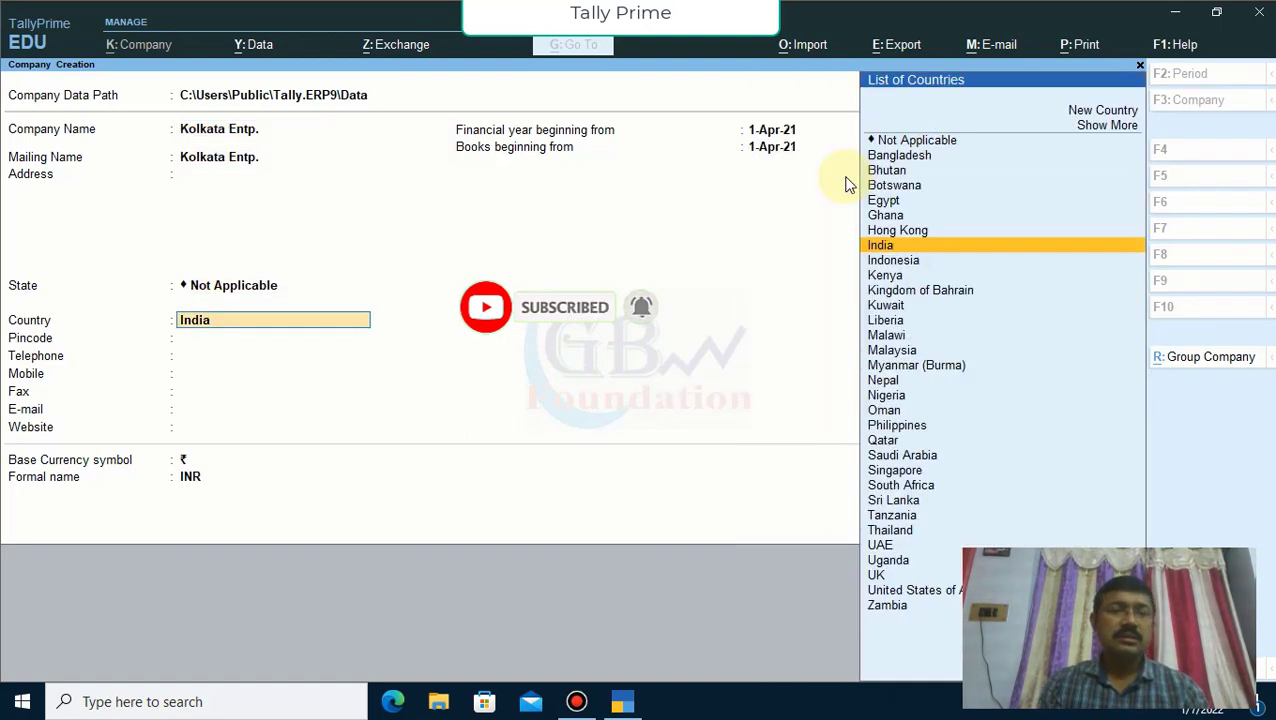
pyautogui.press('BackSpace')
pyautogui.write('W')
pyautogui.press('Return')
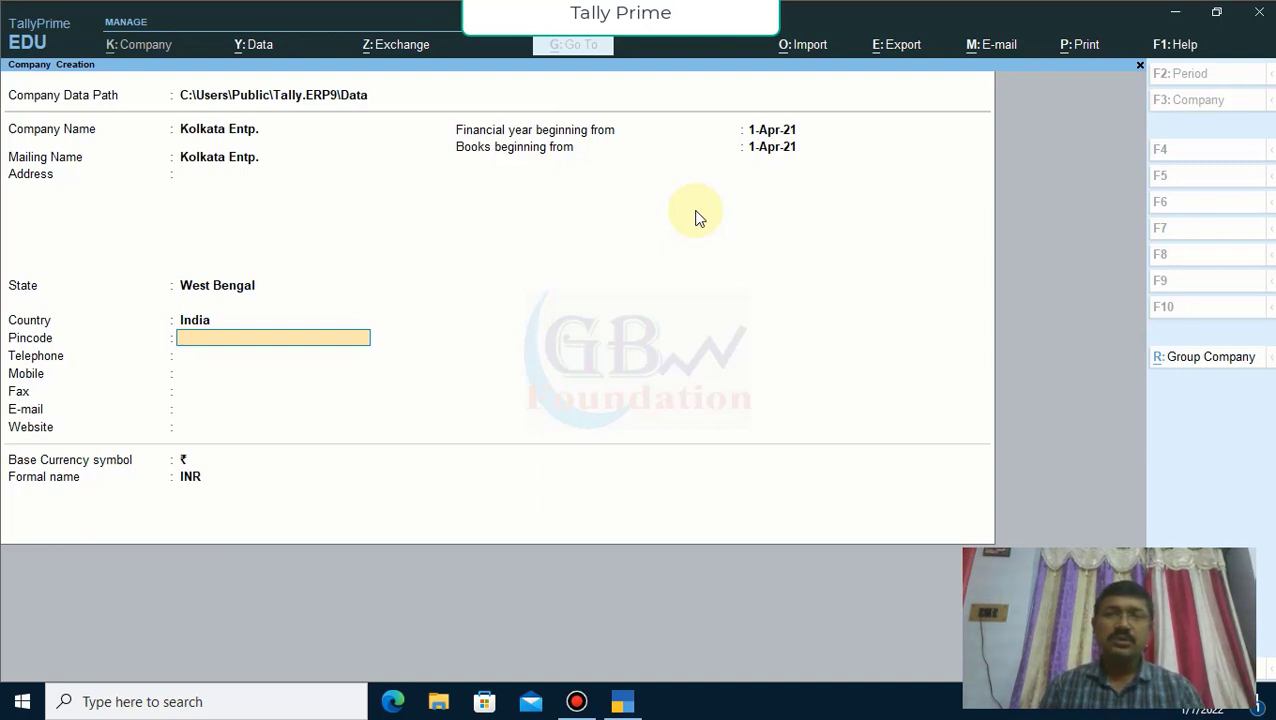
# Step: Leave the contact details blank, keep 1-Apr-21 for the financial year and books, and create the company
pyautogui.press('Return')
pyautogui.press('Return')
pyautogui.press('Return')
pyautogui.press('Return')
pyautogui.press('Return')
pyautogui.press('Return')
pyautogui.press('Return')
pyautogui.press('Return')
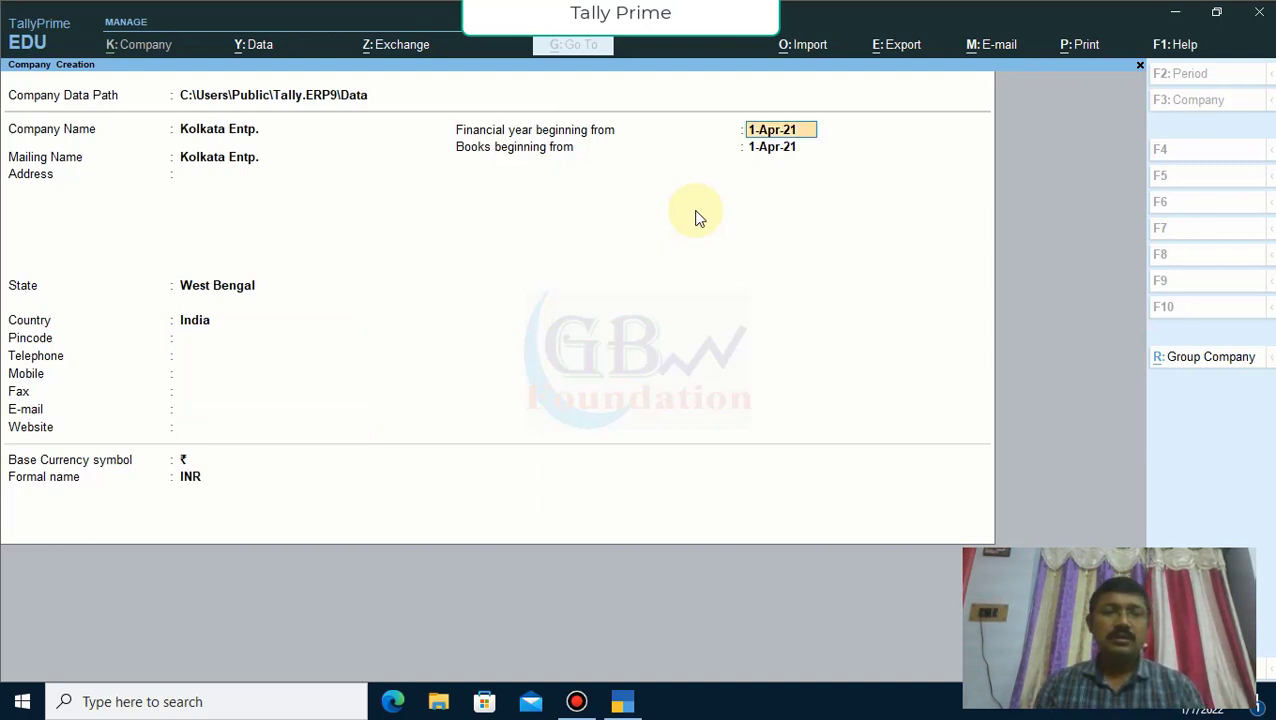
pyautogui.press('Return')
pyautogui.press('Return')
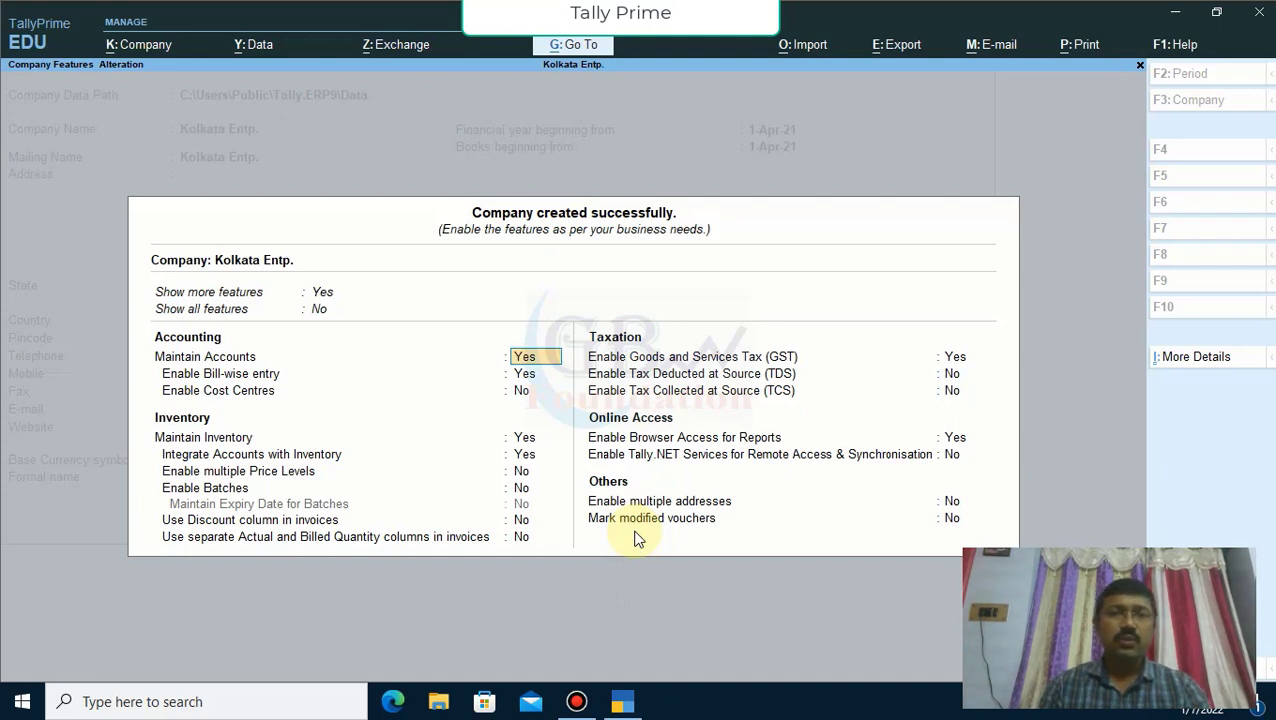
# Step: Leave the company features screen of Kolkata Entp. without saving any feature change
pyautogui.press('space')
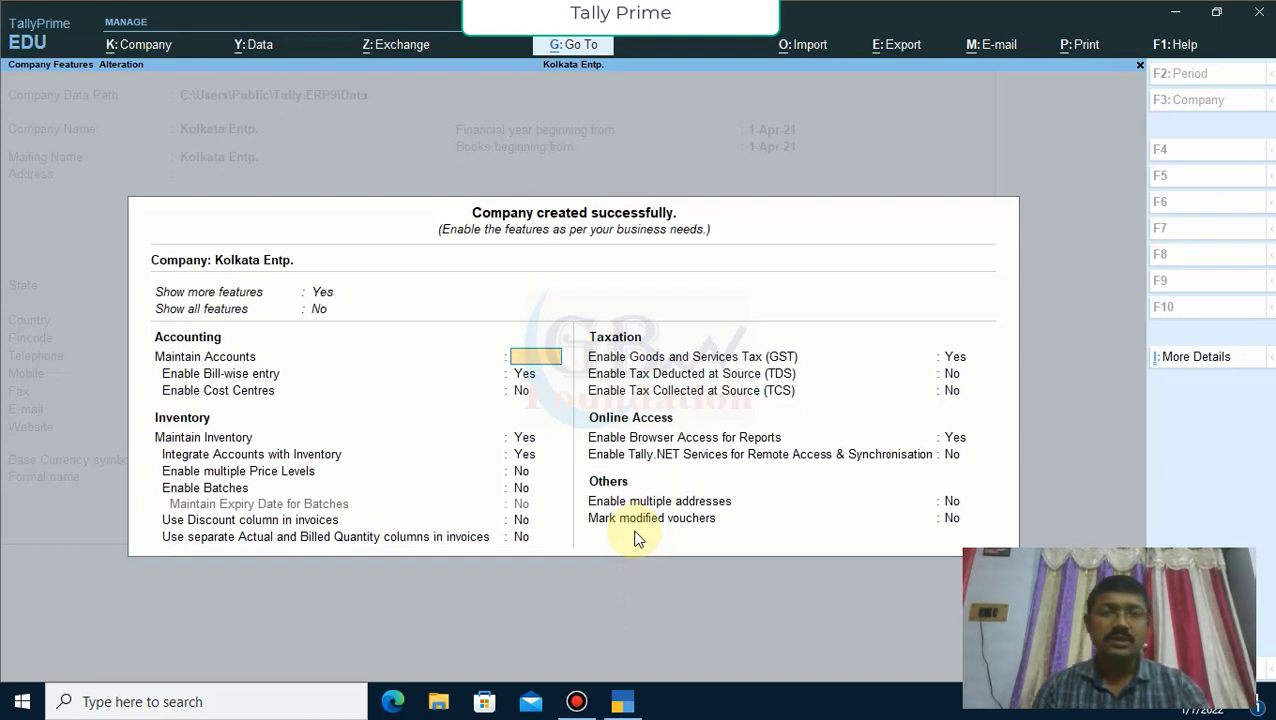
pyautogui.press('Escape')
pyautogui.press('Return')
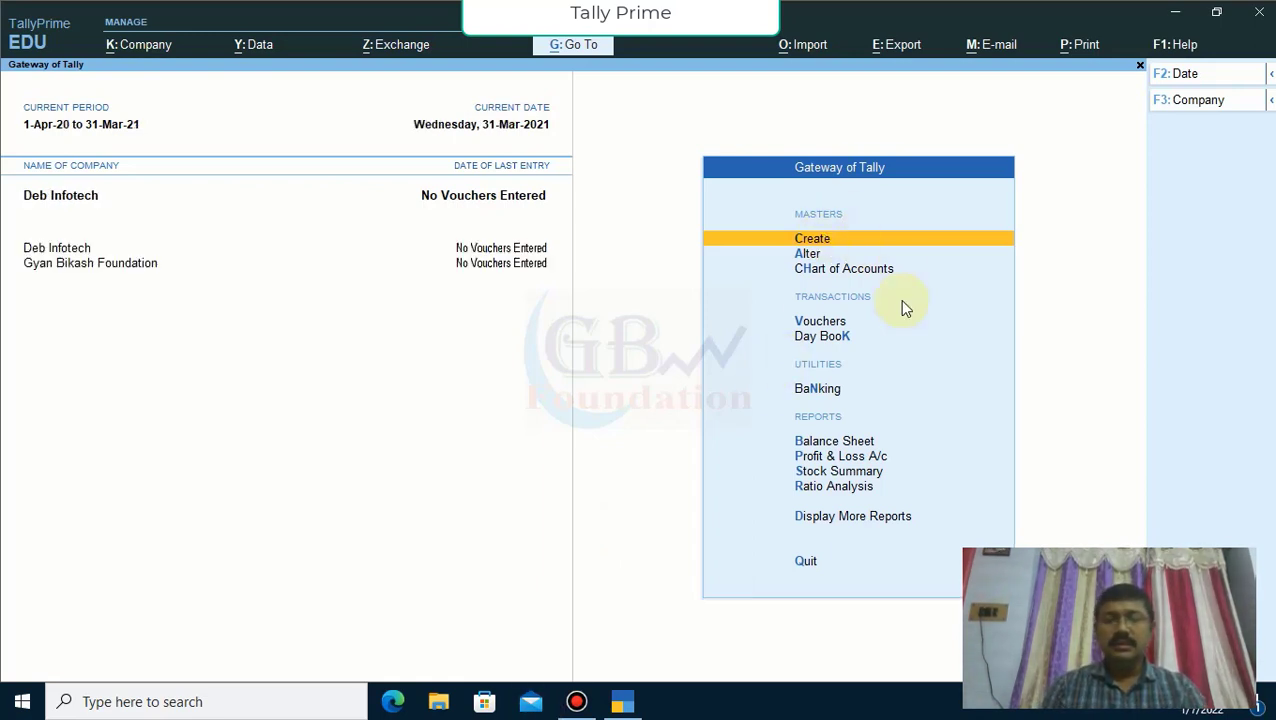
# Step: Look through the accounting and inventory master types that can be created for Deb Infotech, then close the list
pyautogui.press('Return')
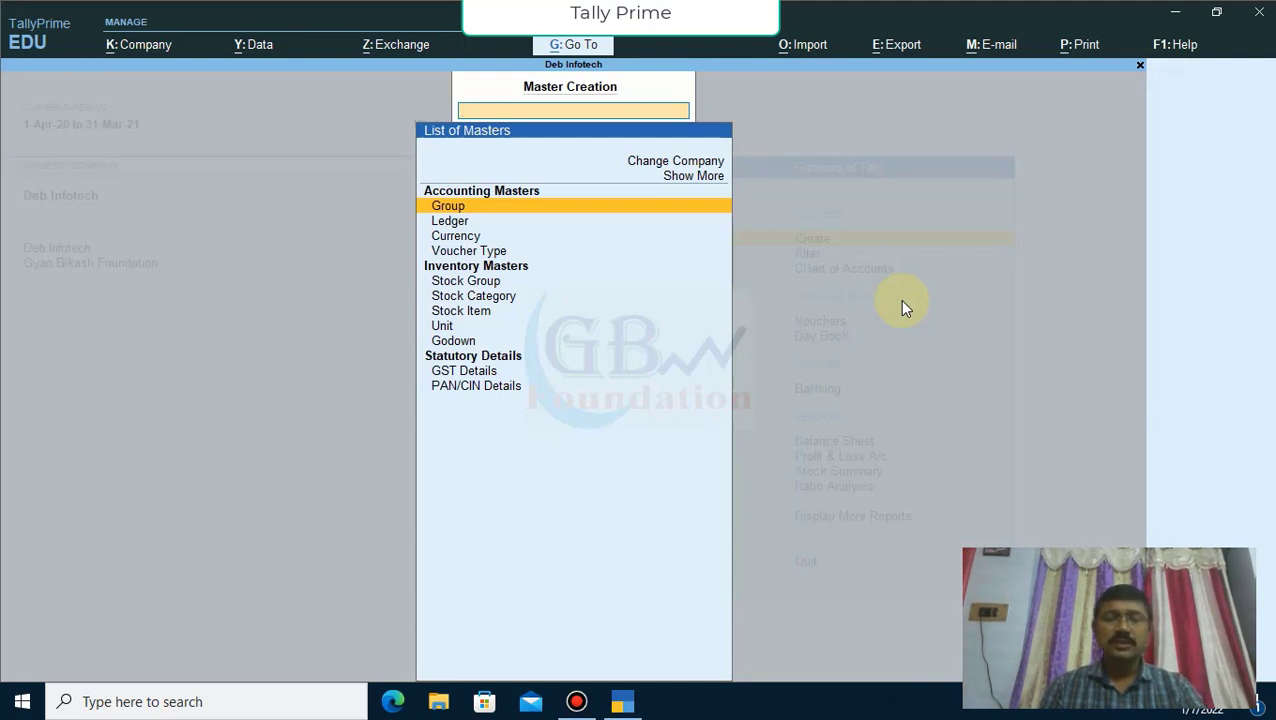
pyautogui.press('Down')
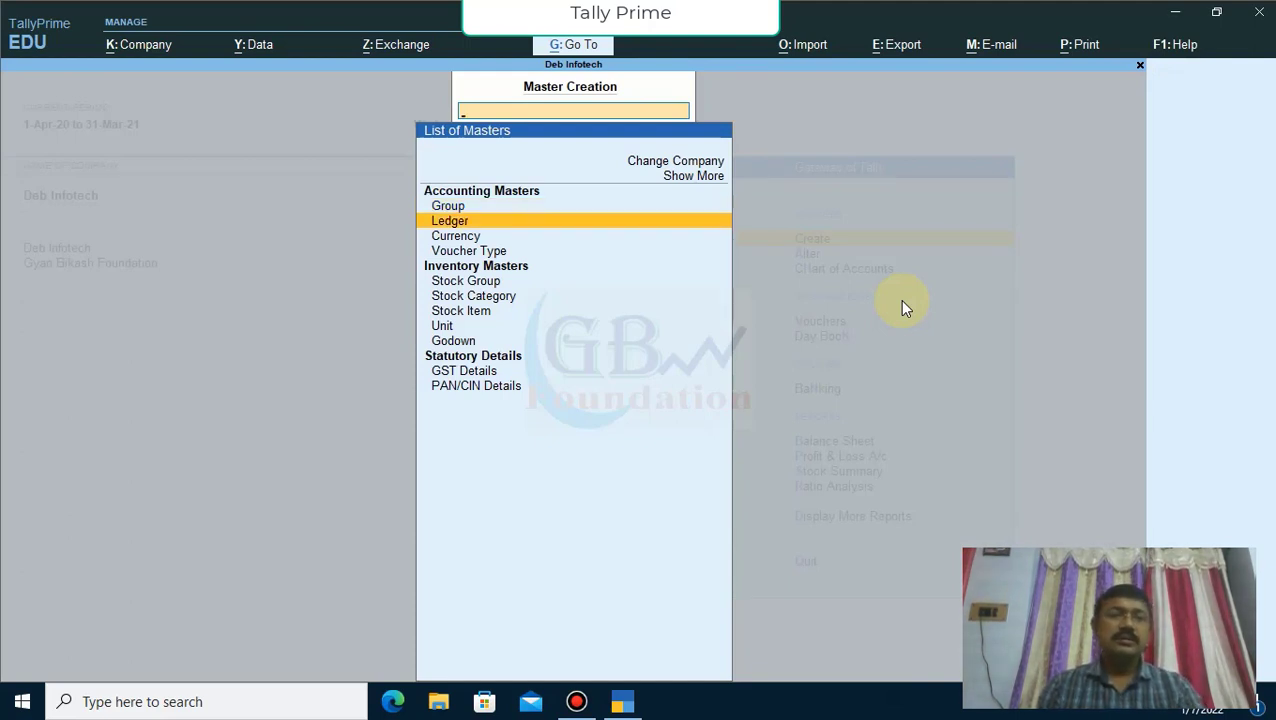
pyautogui.press('Up')
pyautogui.press('Down')
pyautogui.press('Down')
pyautogui.press('Down')
pyautogui.press('Down')
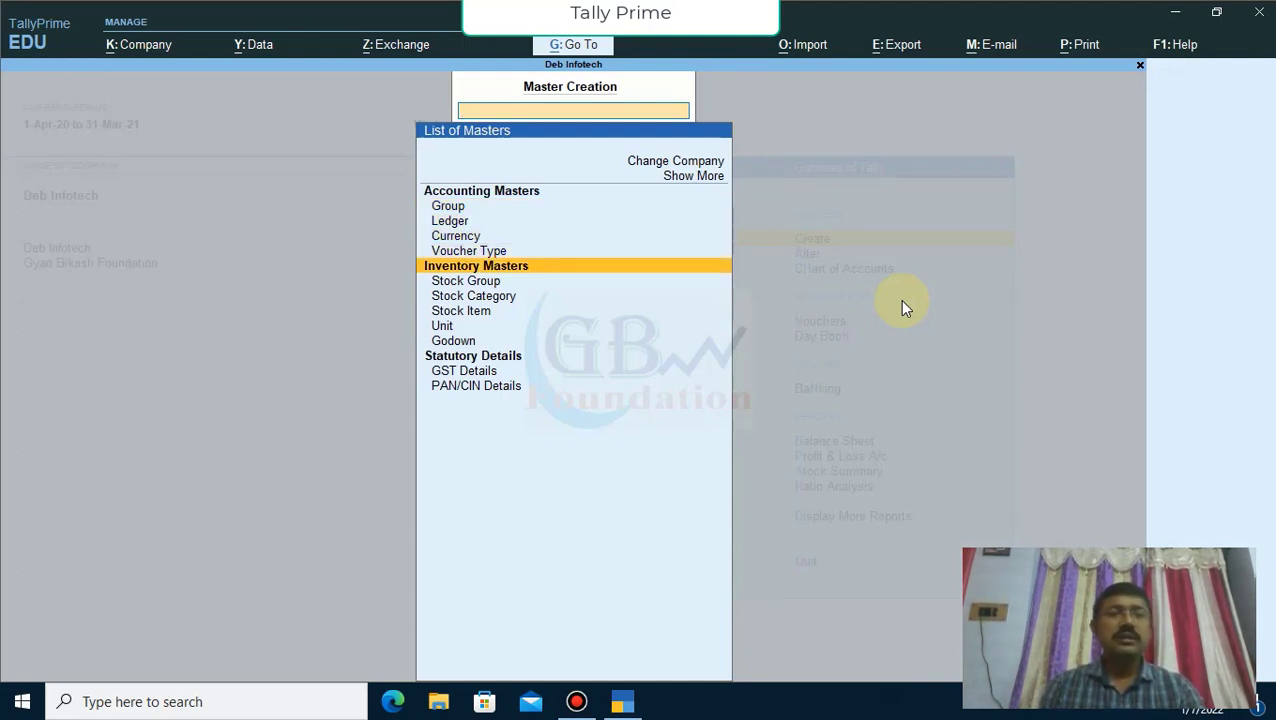
pyautogui.press('Down')
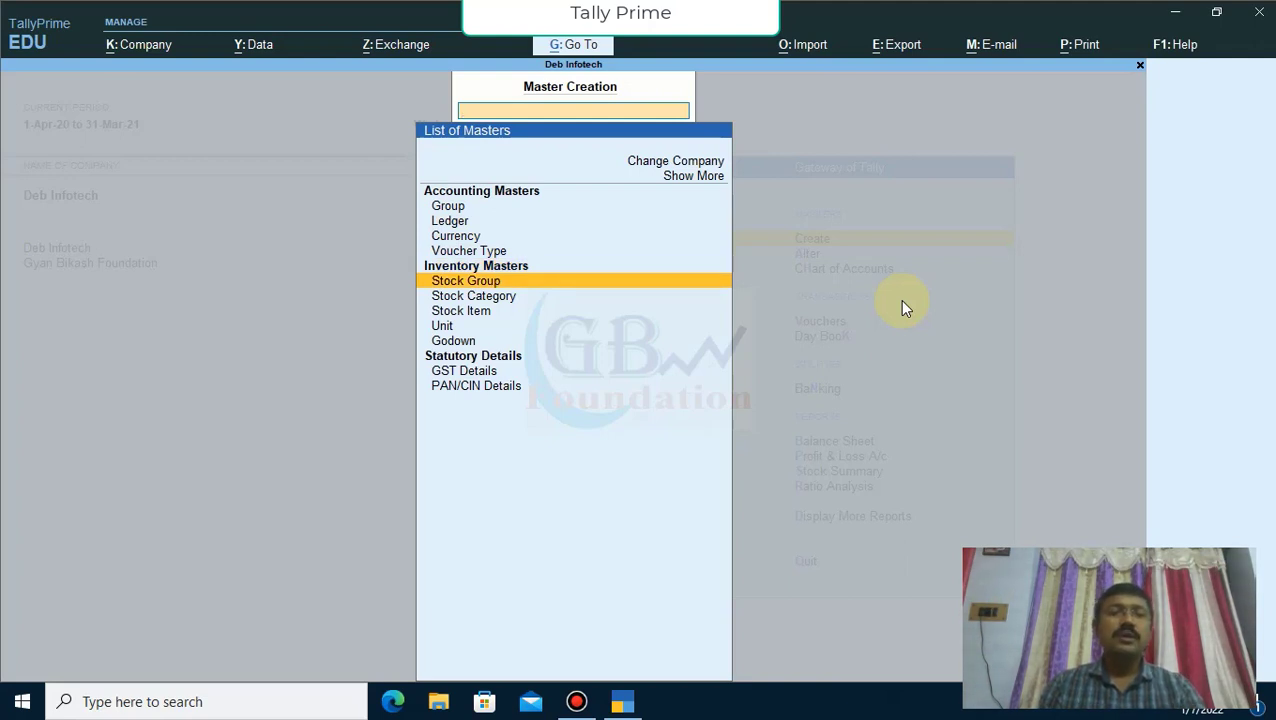
pyautogui.press('Down')
pyautogui.press('Down')
pyautogui.press('Up')
pyautogui.press('Up')
pyautogui.press('Down')
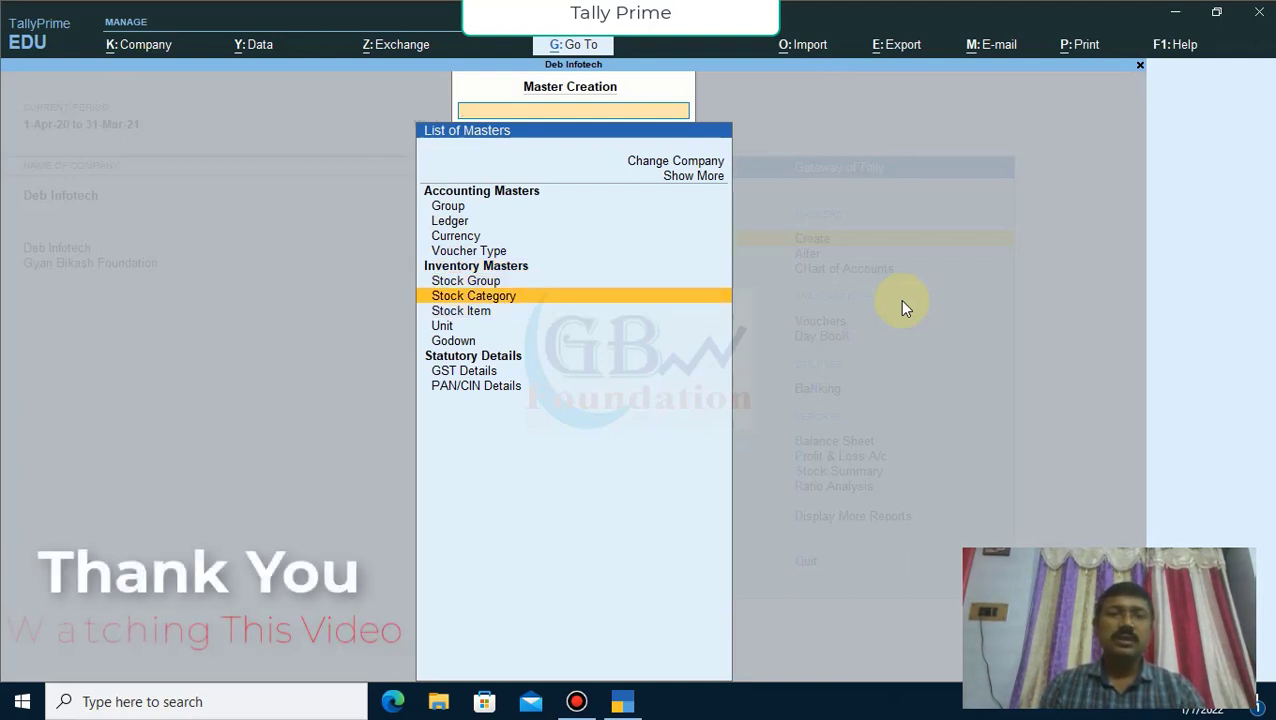
pyautogui.press('Down')
pyautogui.press('Up')
pyautogui.press('Up')
pyautogui.press('Up')
pyautogui.press('Up')
pyautogui.press('Up')
pyautogui.press('Up')
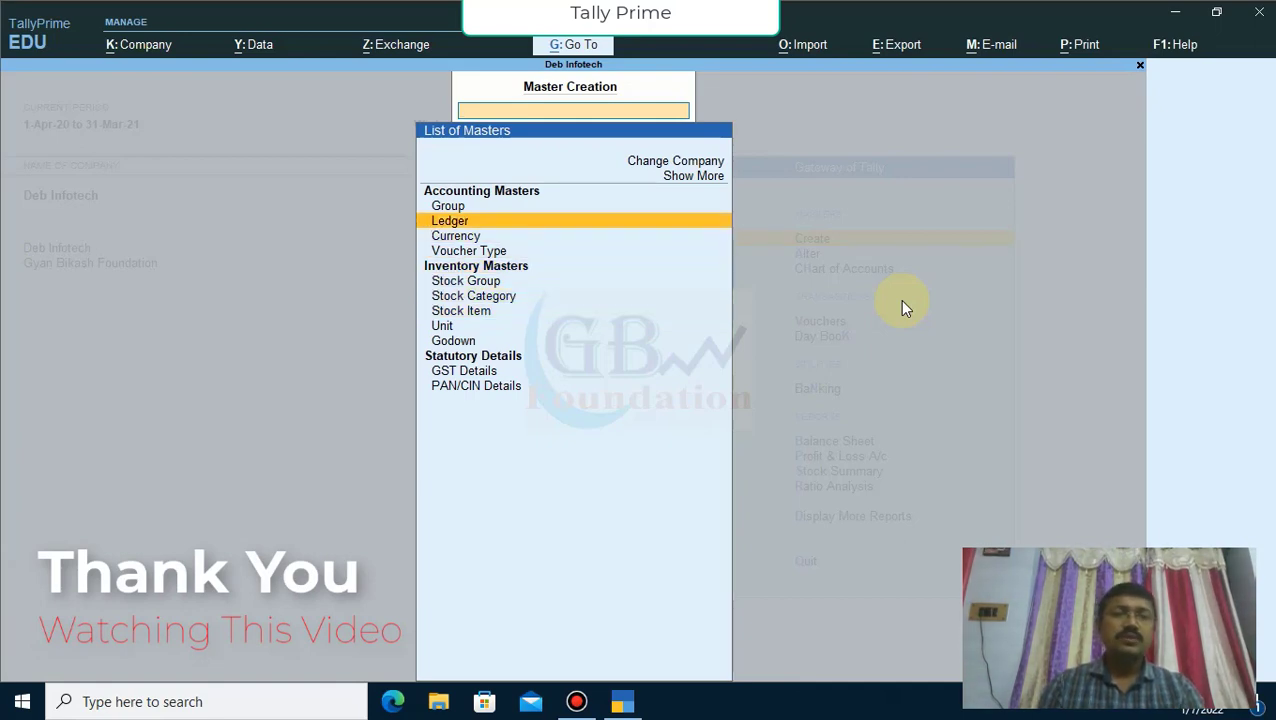
pyautogui.press('Escape')
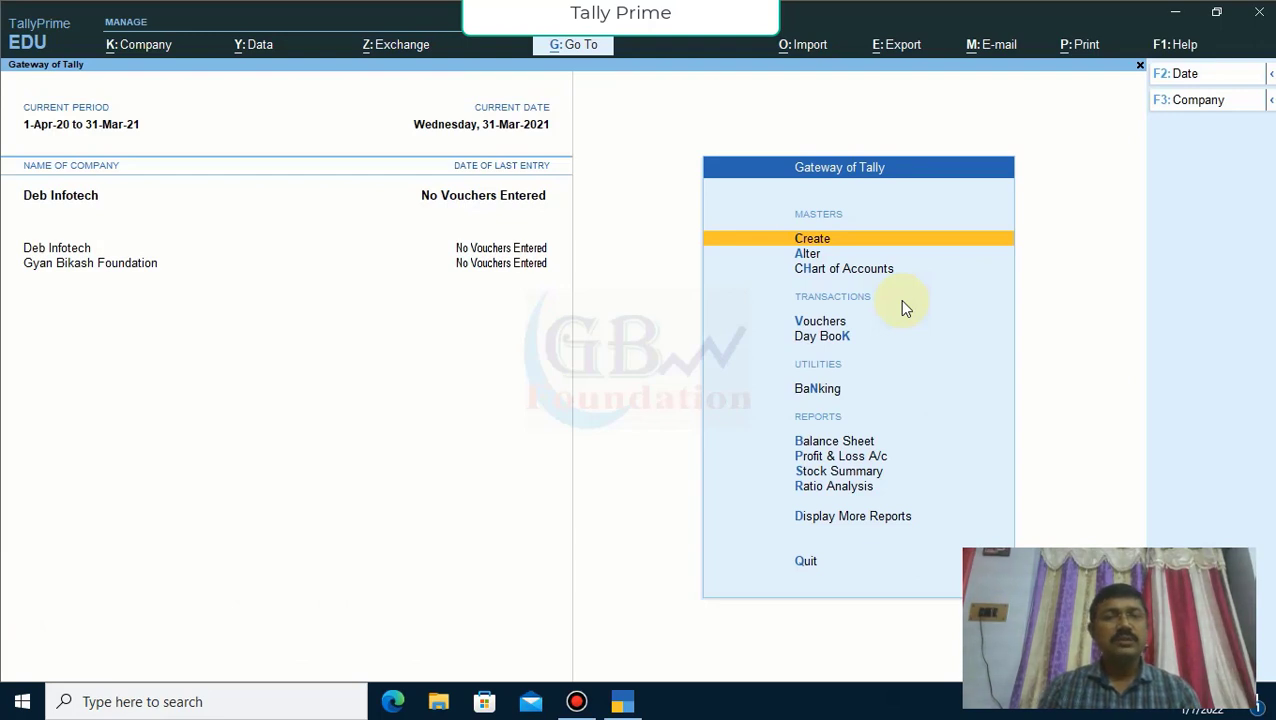
# Step: Reopen the master creation list and review its entries from Group down to Godown
pyautogui.press('Return')
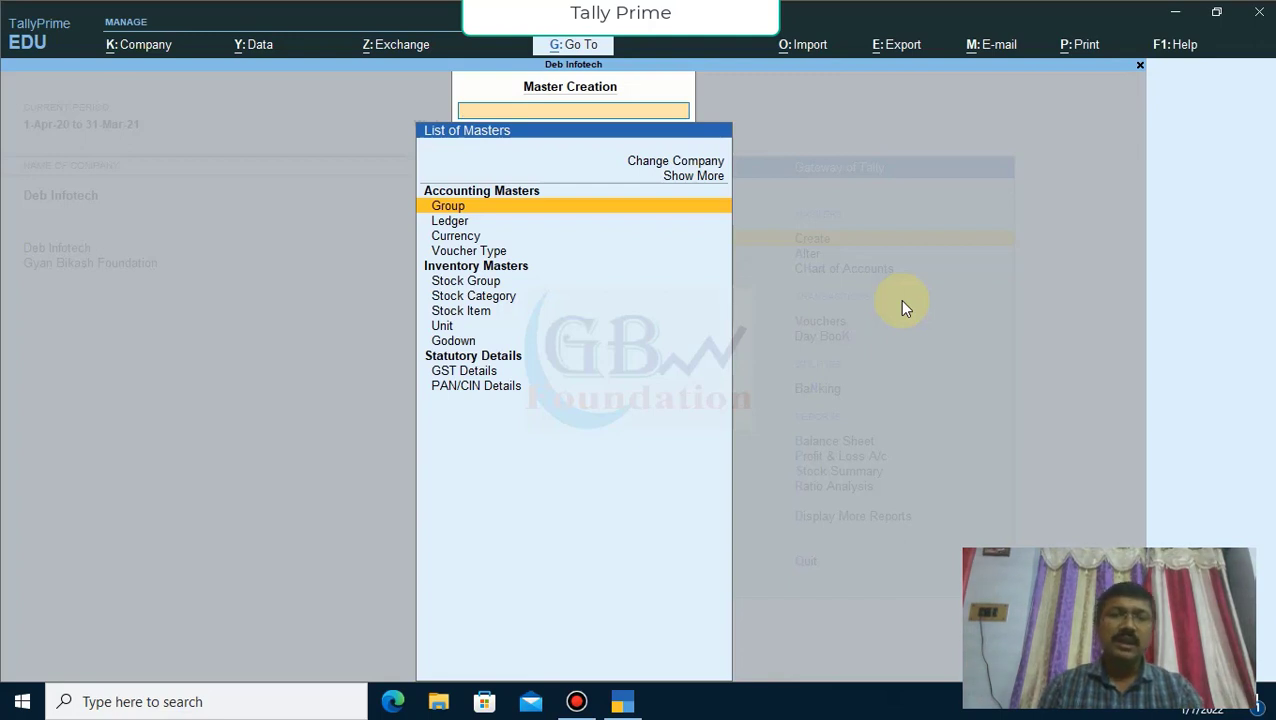
pyautogui.press('Down')
pyautogui.press('Down')
pyautogui.press('Up')
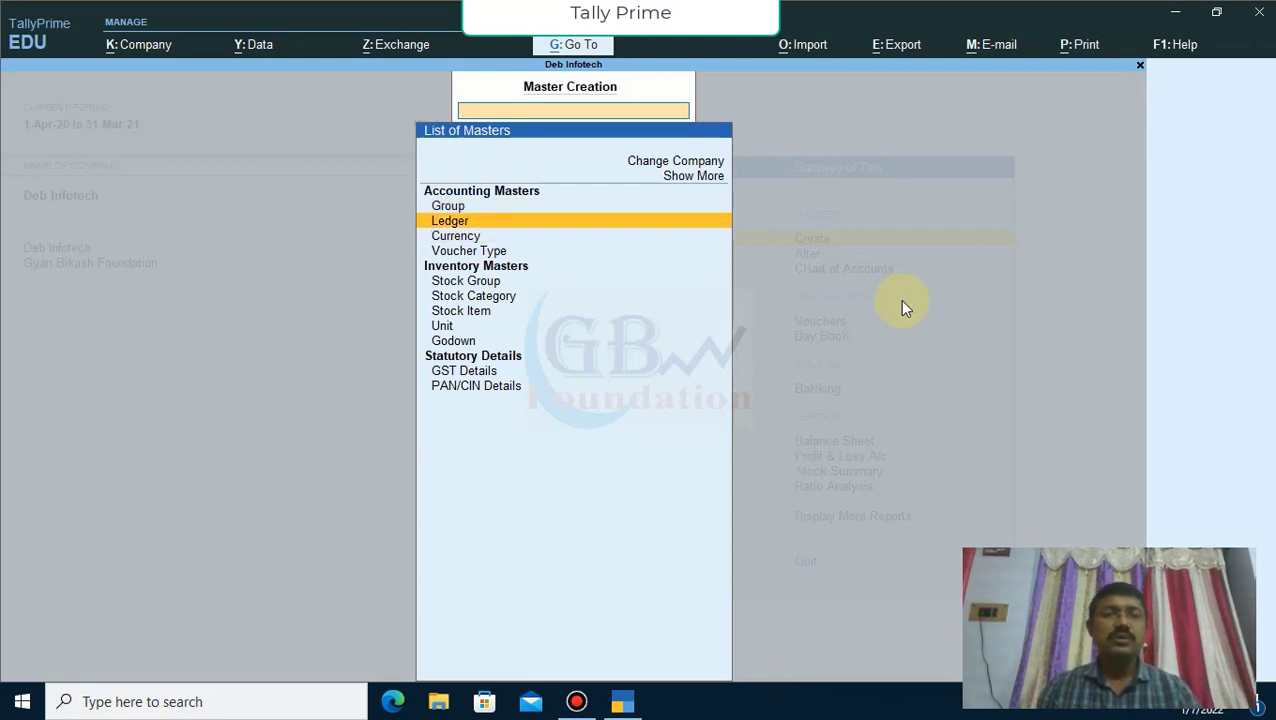
pyautogui.press('Down')
pyautogui.press('Down')
pyautogui.press('Down')
pyautogui.press('Down')
pyautogui.press('Down')
pyautogui.press('Down')
pyautogui.press('Down')
pyautogui.press('Down')
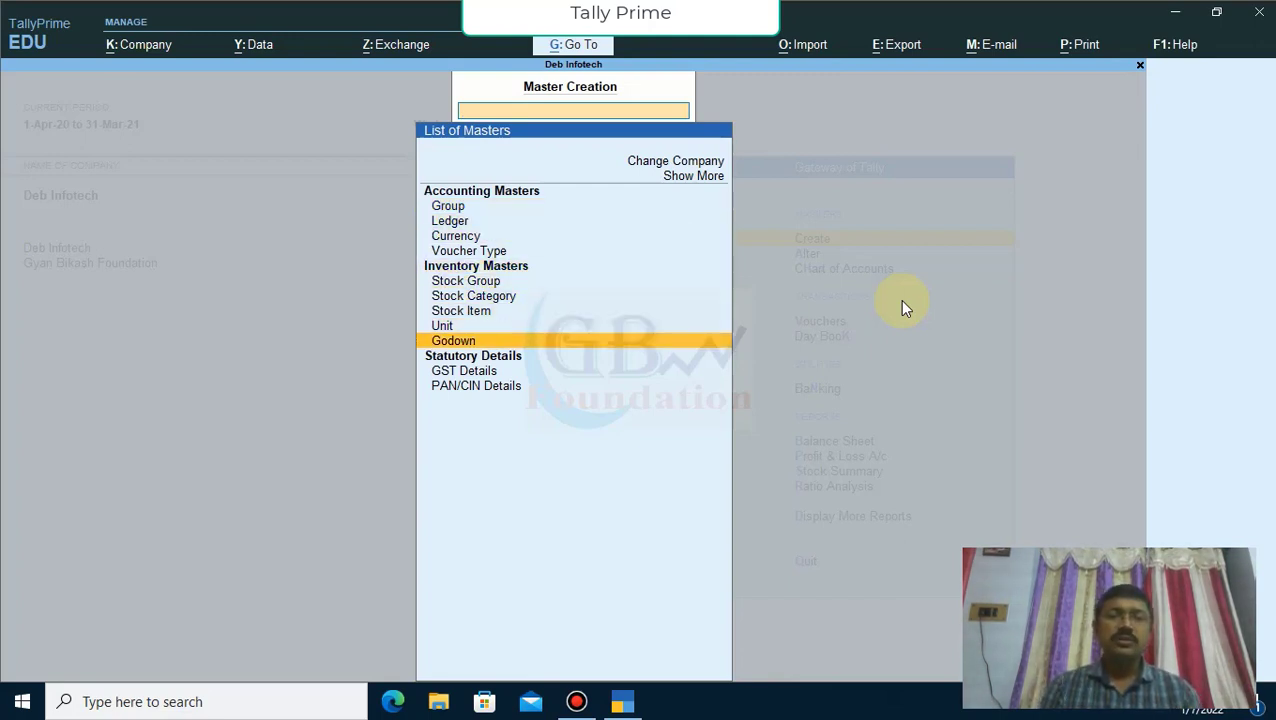
# Step: Create a ledger named Capital under the Capital Account group, keeping the default mailing and tax details
pyautogui.press('Up')
pyautogui.press('Up')
pyautogui.press('Up')
pyautogui.press('Up')
pyautogui.press('Up')
pyautogui.press('Up')
pyautogui.press('Up')
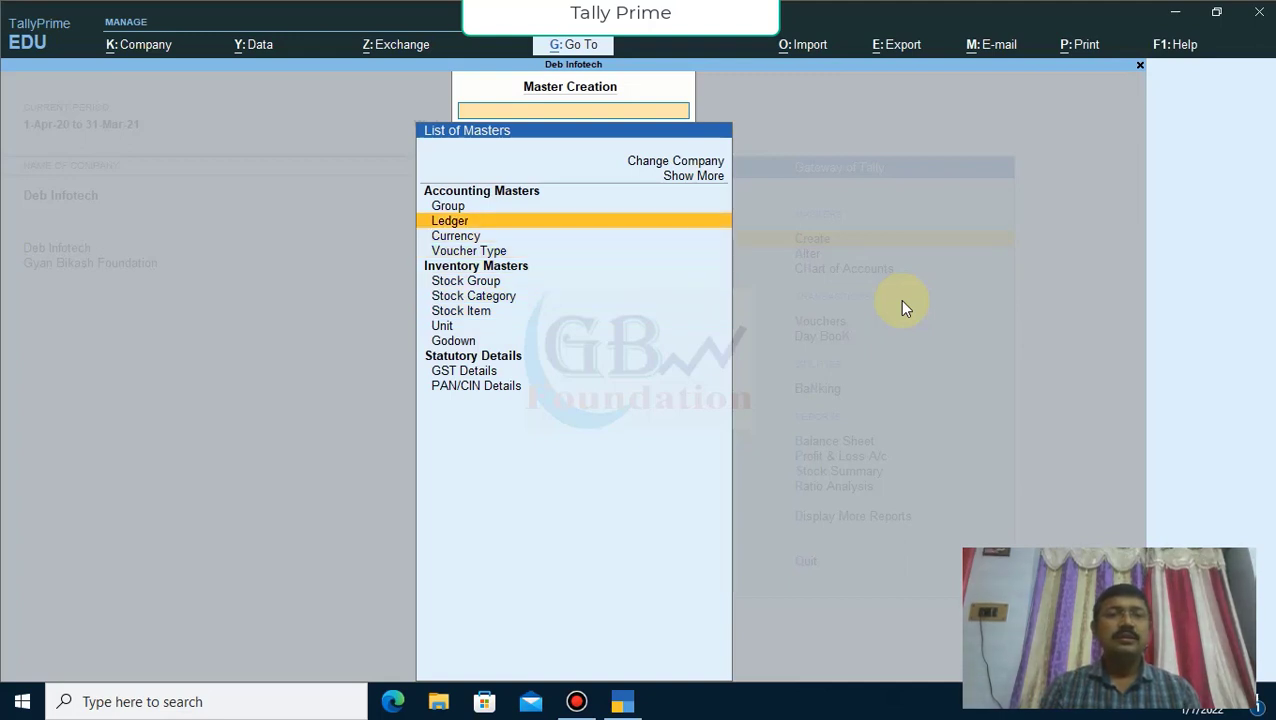
pyautogui.press('Return')
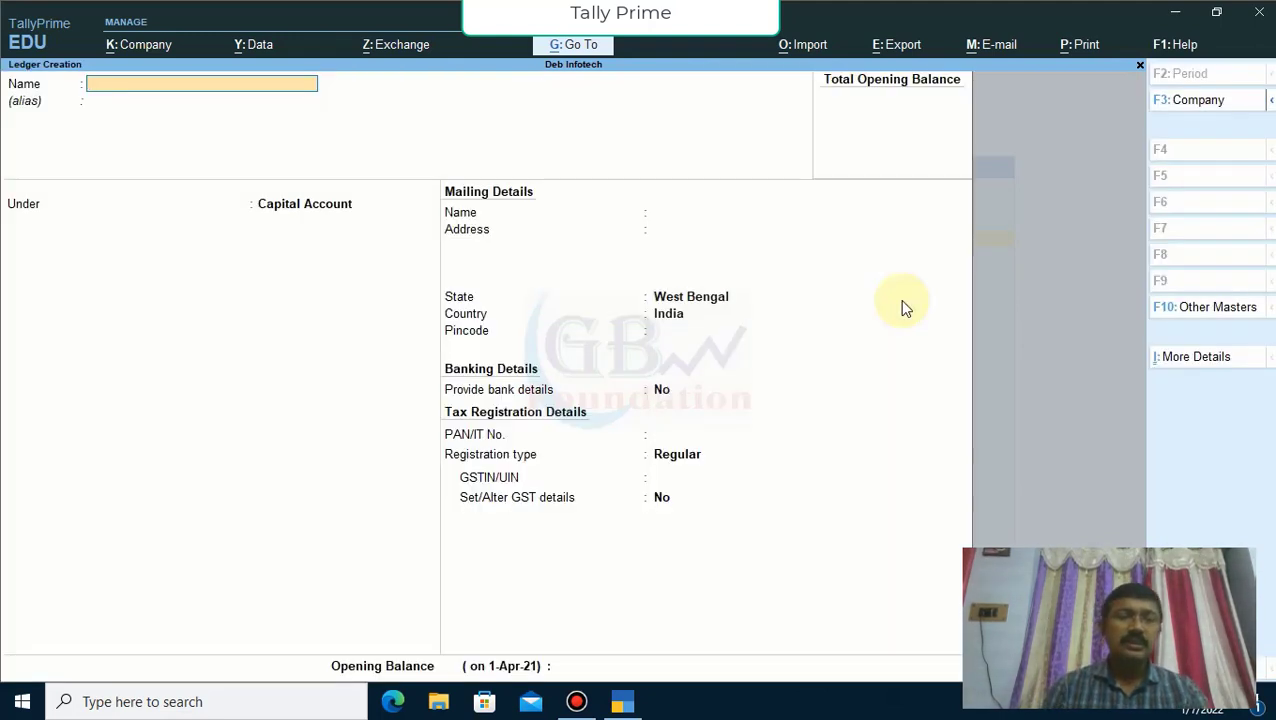
pyautogui.write('Capital')
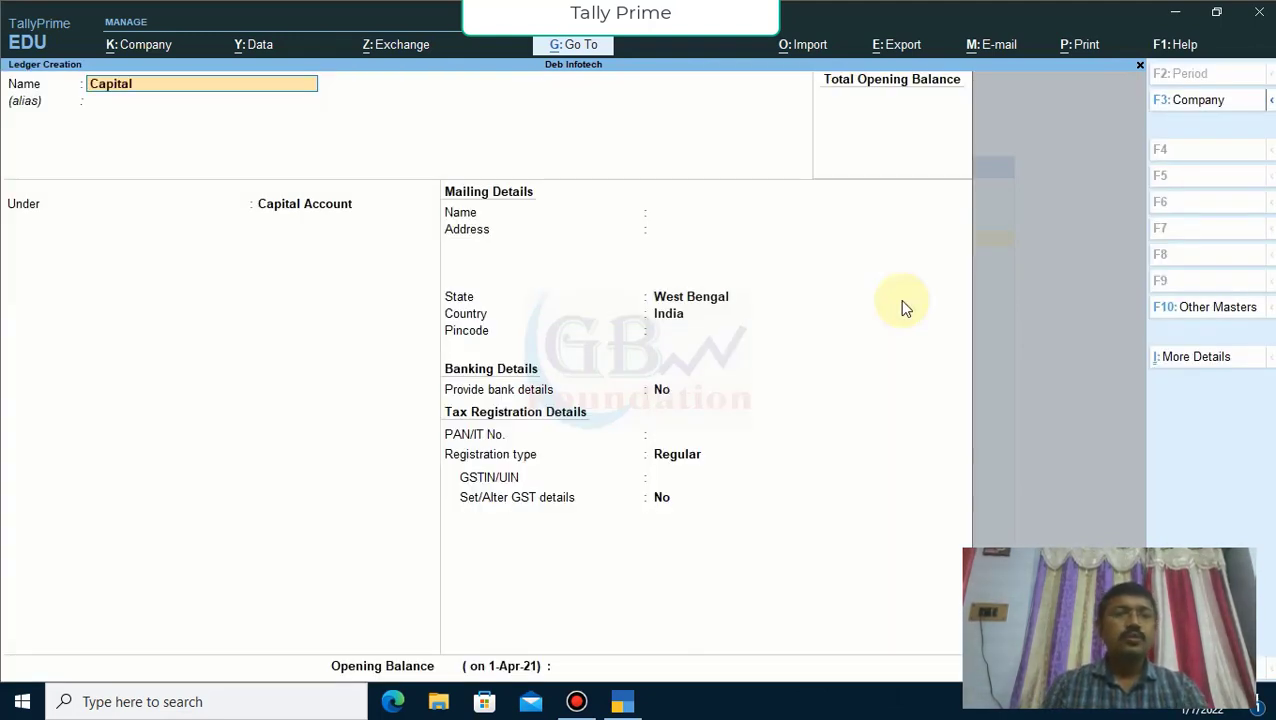
pyautogui.press('Return')
pyautogui.press('Return')
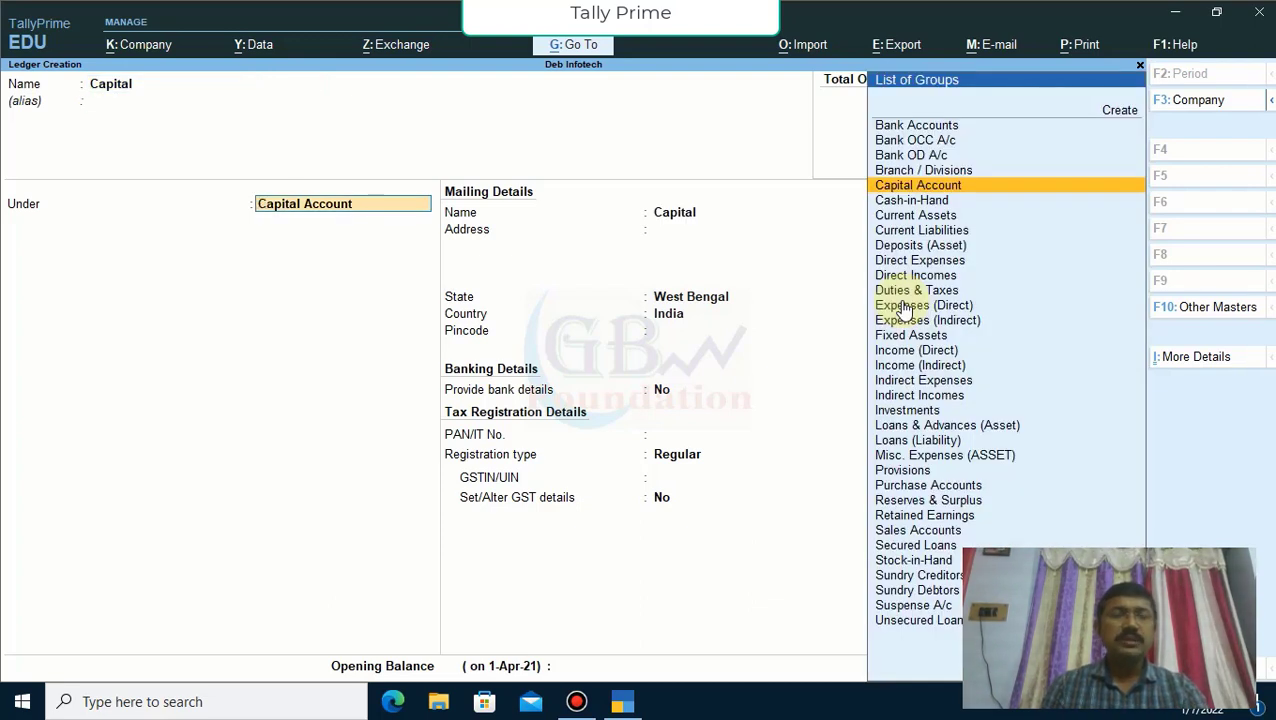
pyautogui.press('Return')
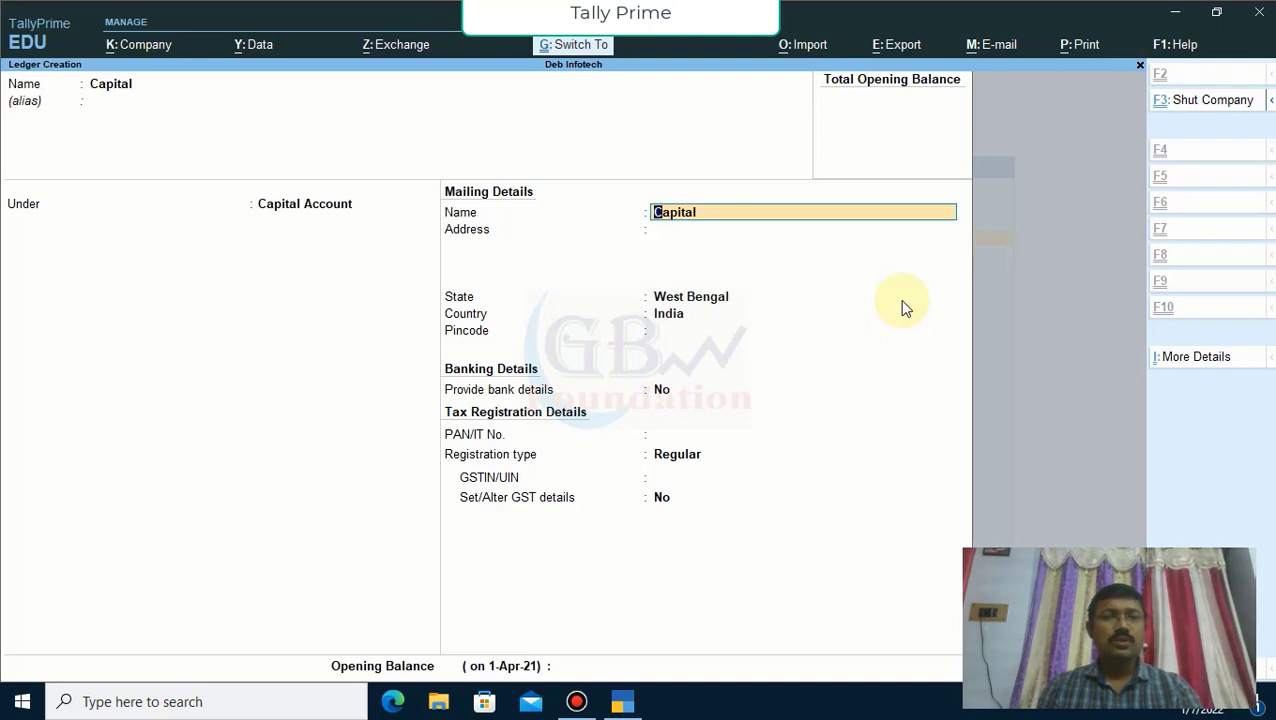
pyautogui.hotkey('ctrl', 'a')
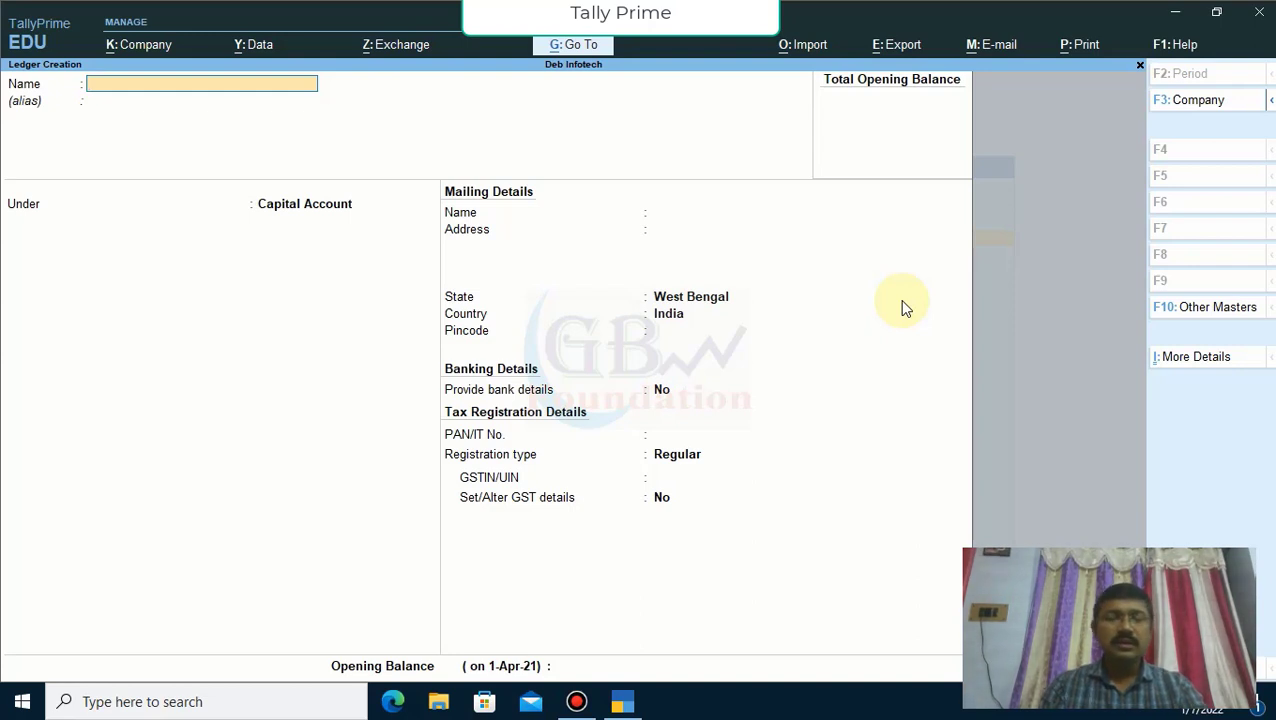
# Step: Browse back and forth through the Capital, Cash and Profit & Loss A/c ledgers of Deb Infotech
pyautogui.press('pageup')
pyautogui.press('pageup')
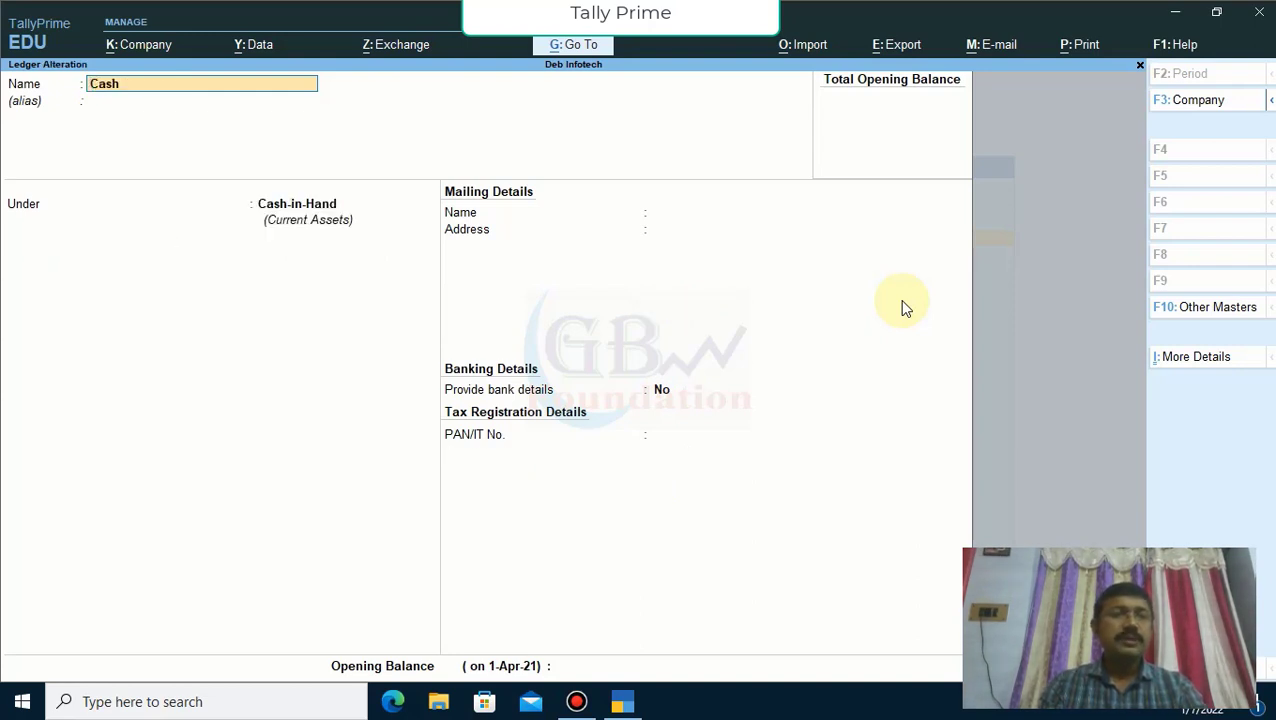
pyautogui.press('pagedown')
pyautogui.press('pagedown')
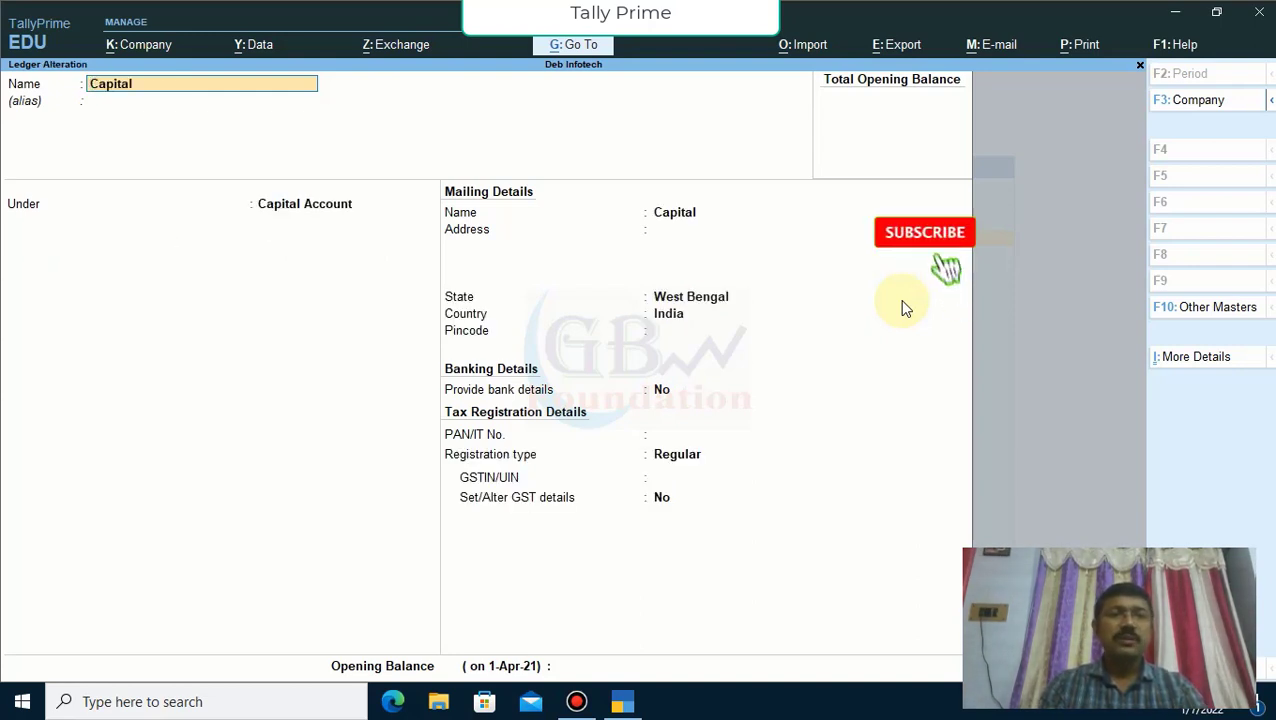
pyautogui.press('pageup')
pyautogui.press('pageup')
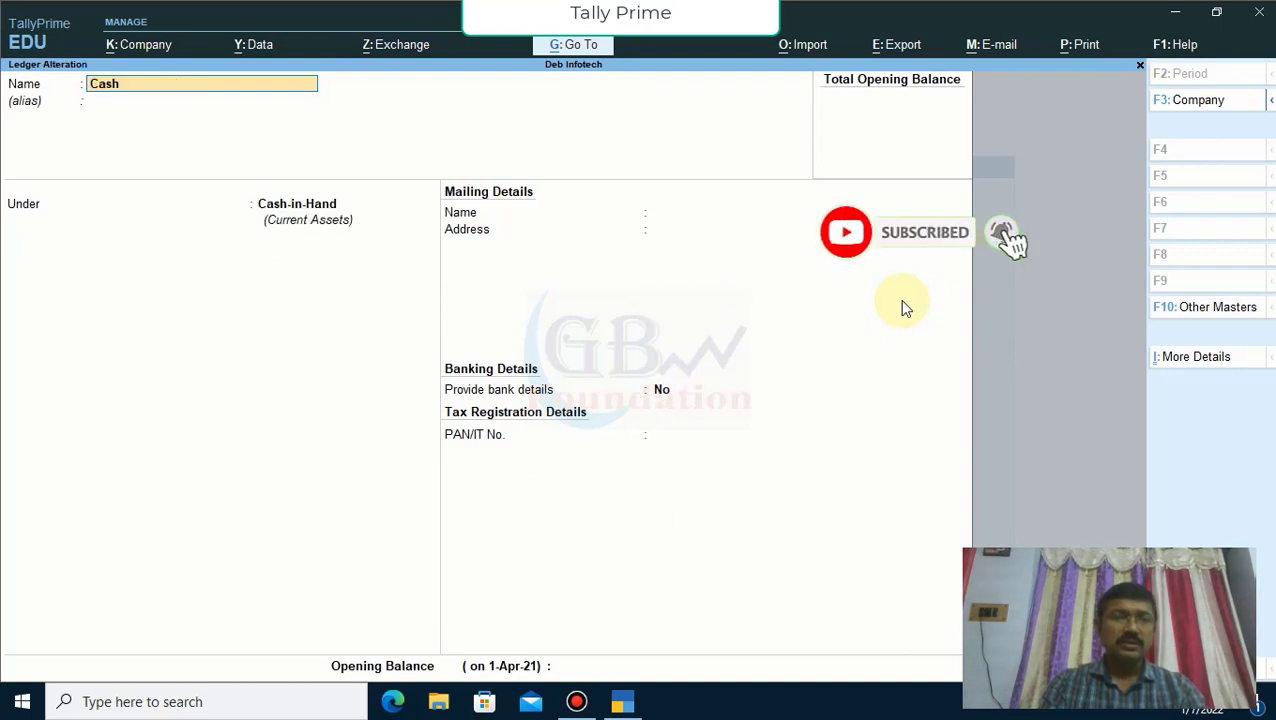
pyautogui.press('pagedown')
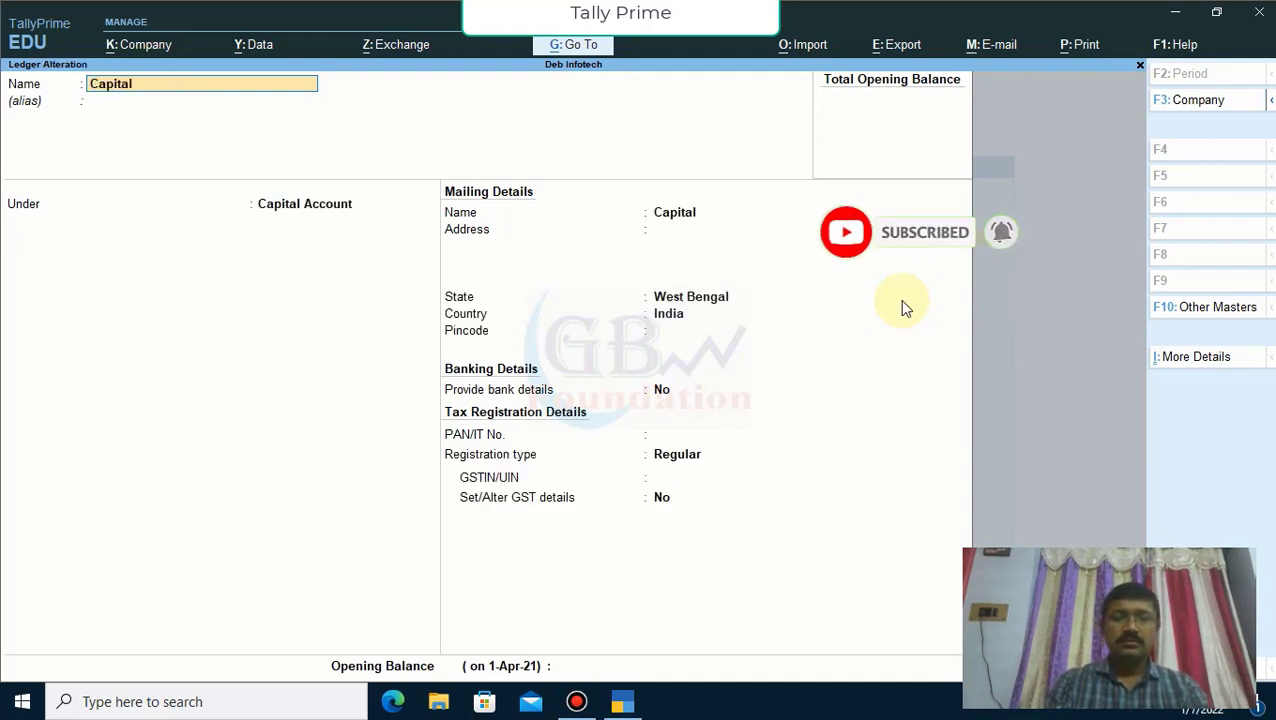
pyautogui.press('pageup')
pyautogui.press('pageup')
pyautogui.press('pageup')
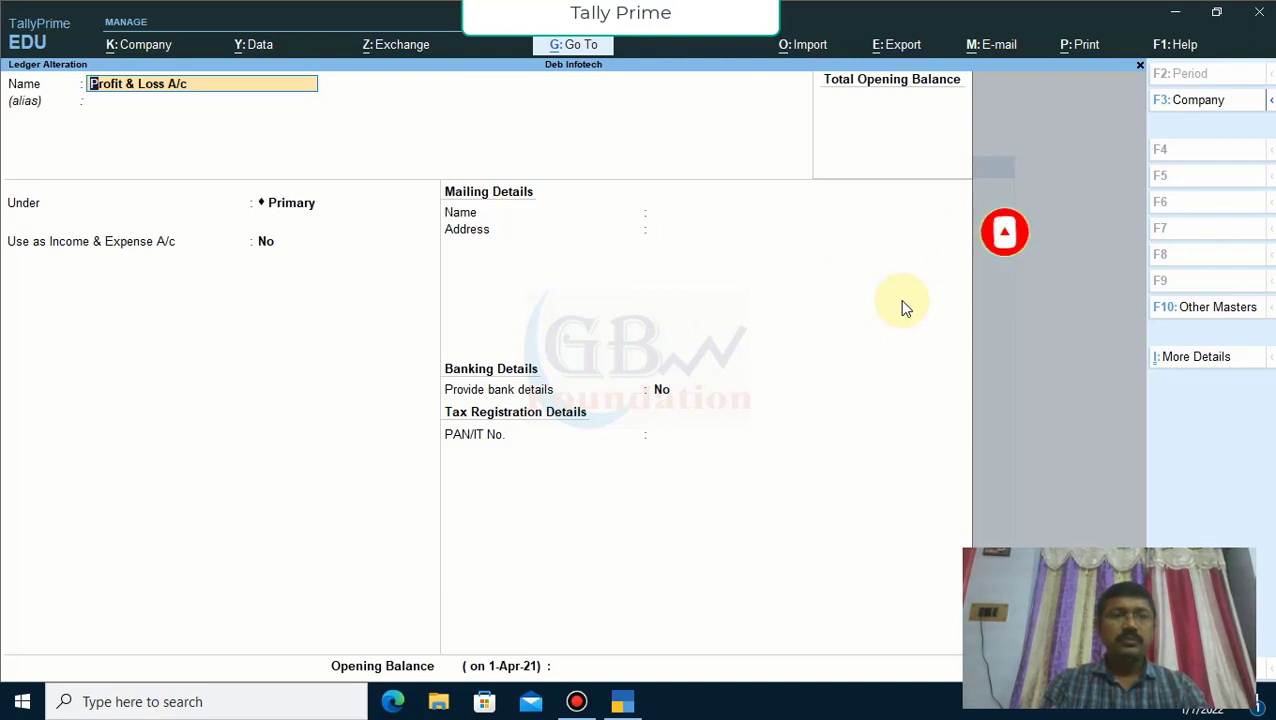
# Step: Create a ledger named Purchase under the Purchase Accounts group, with ledger type Not Applicable and default GST details
pyautogui.write('Purc')
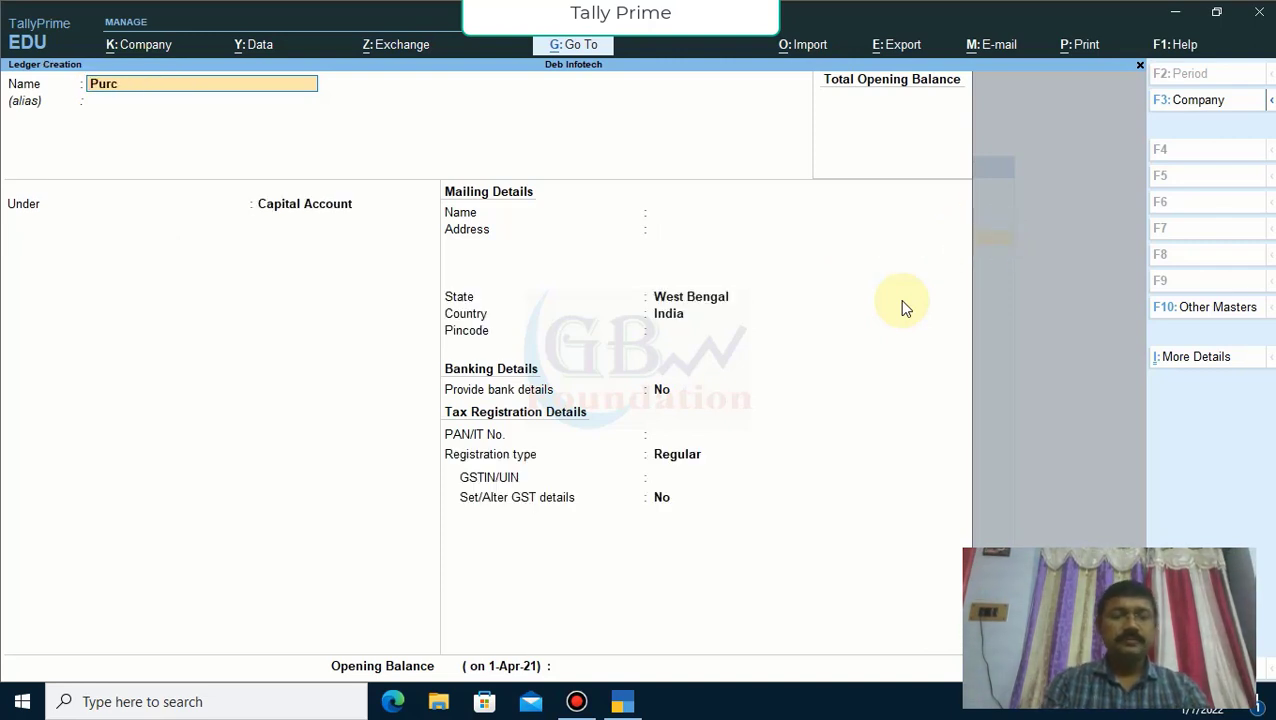
pyautogui.write('hase')
pyautogui.press('Return')
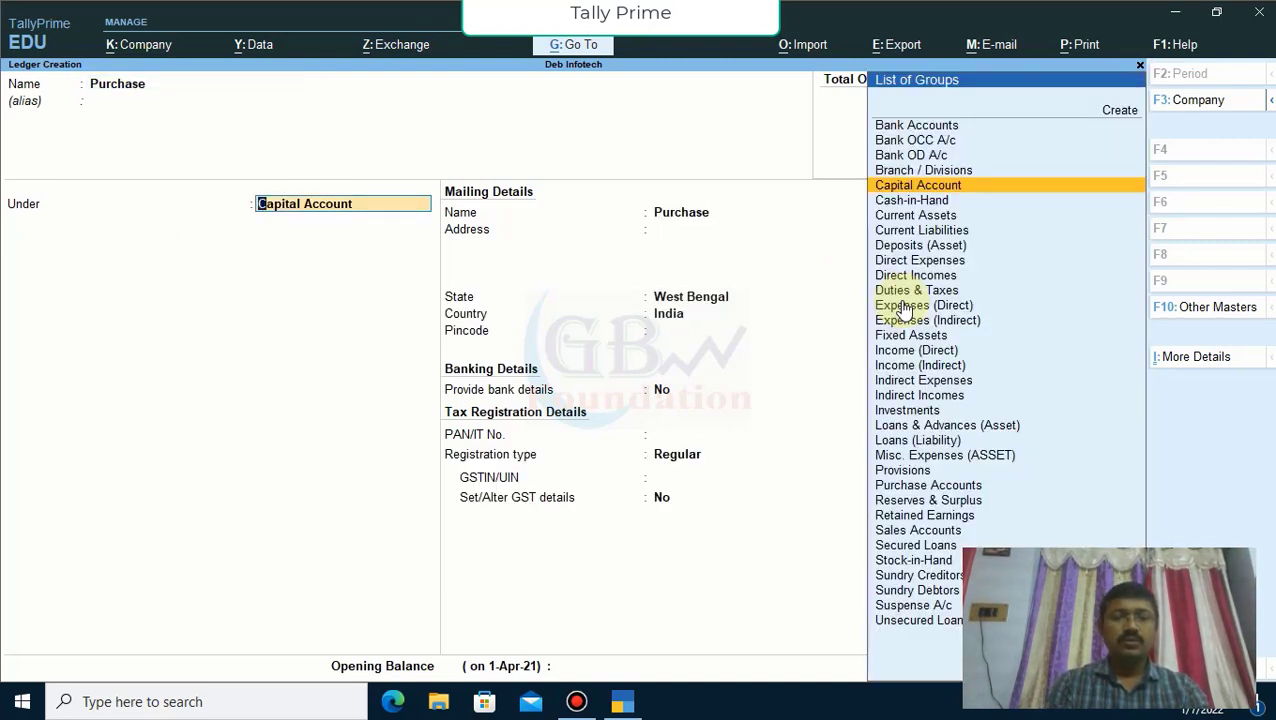
pyautogui.write('Pur')
pyautogui.press('Return')
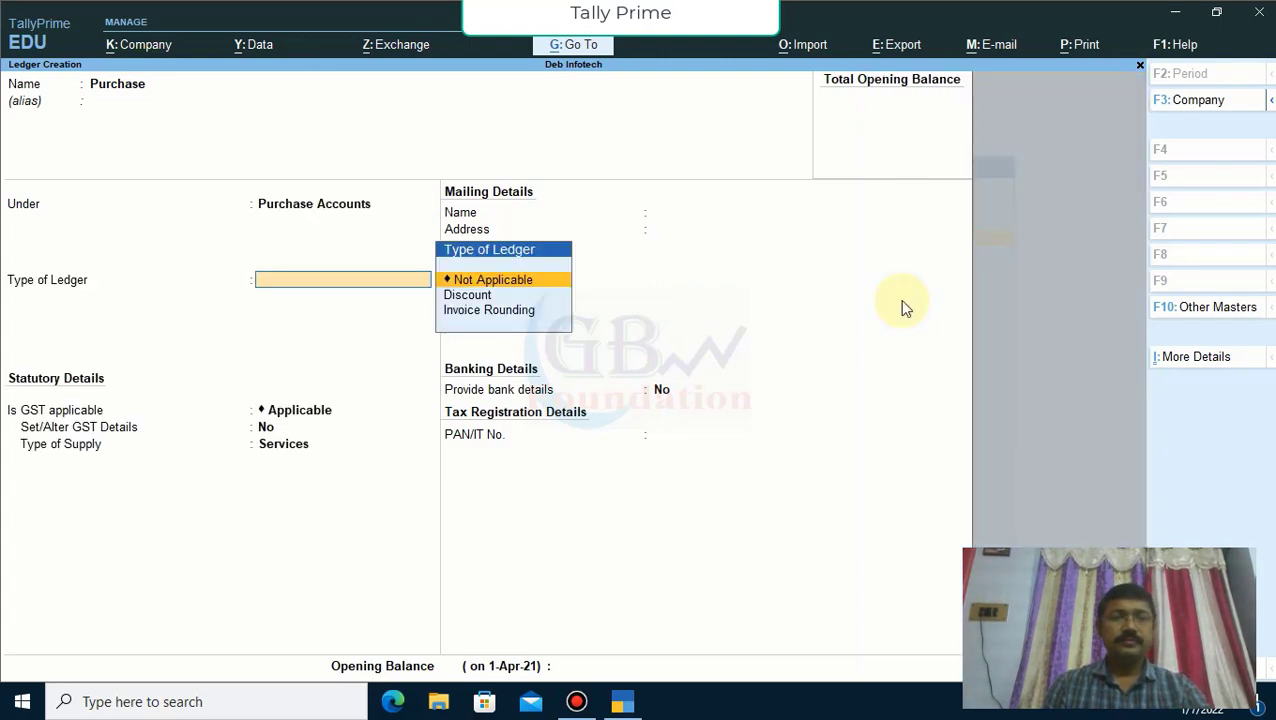
pyautogui.press('Return')
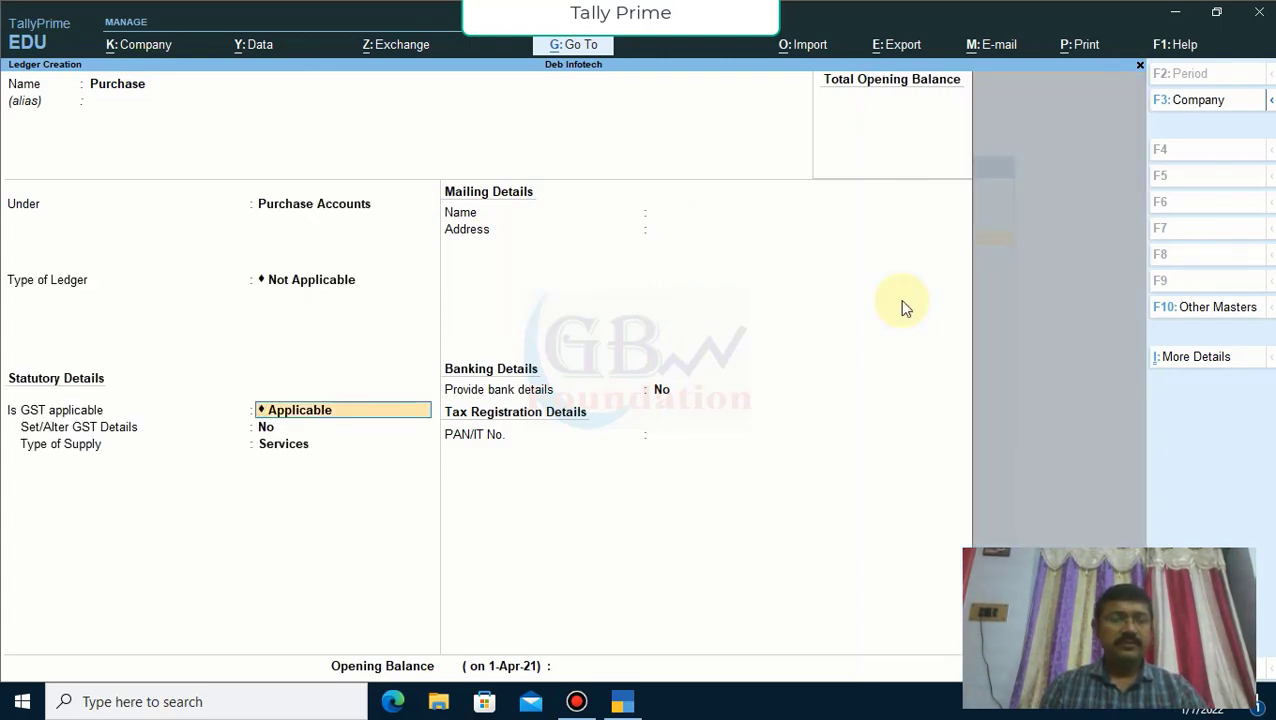
pyautogui.hotkey('ctrl', 'a')
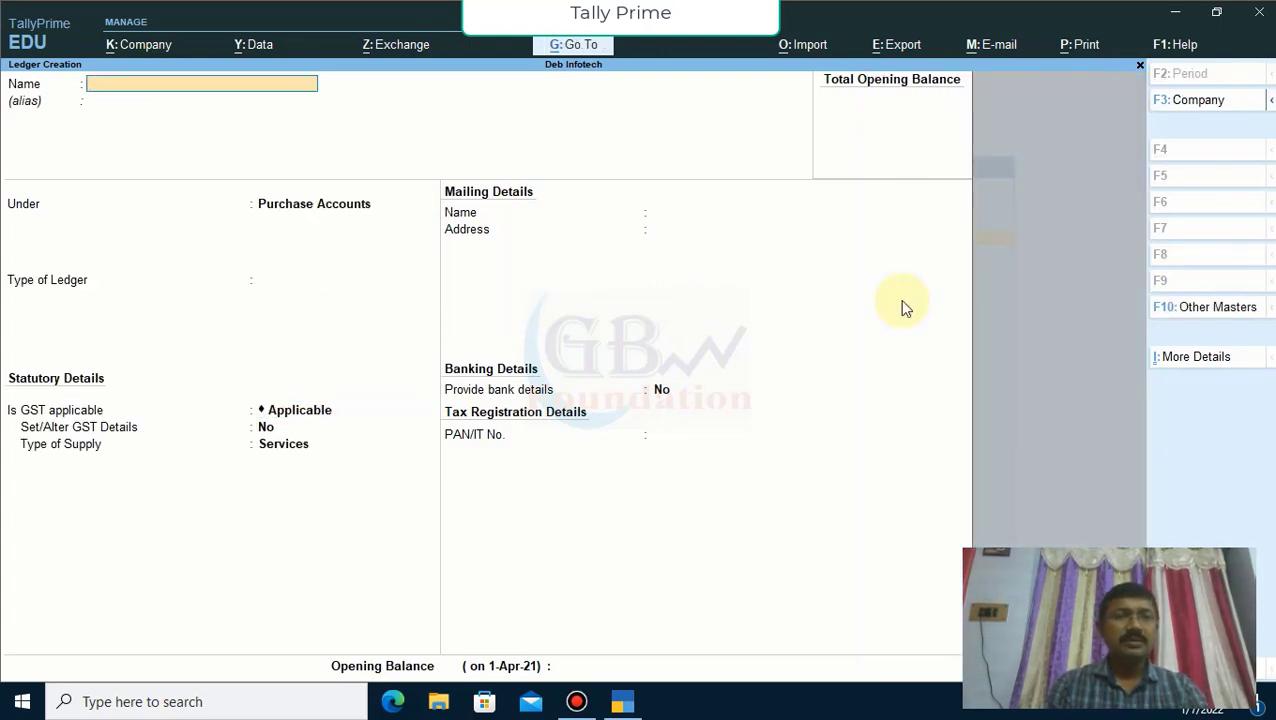
# Step: Create a ledger named Sales under the Sales Accounts group, with ledger type Not Applicable and default GST details
pyautogui.write('Sales')
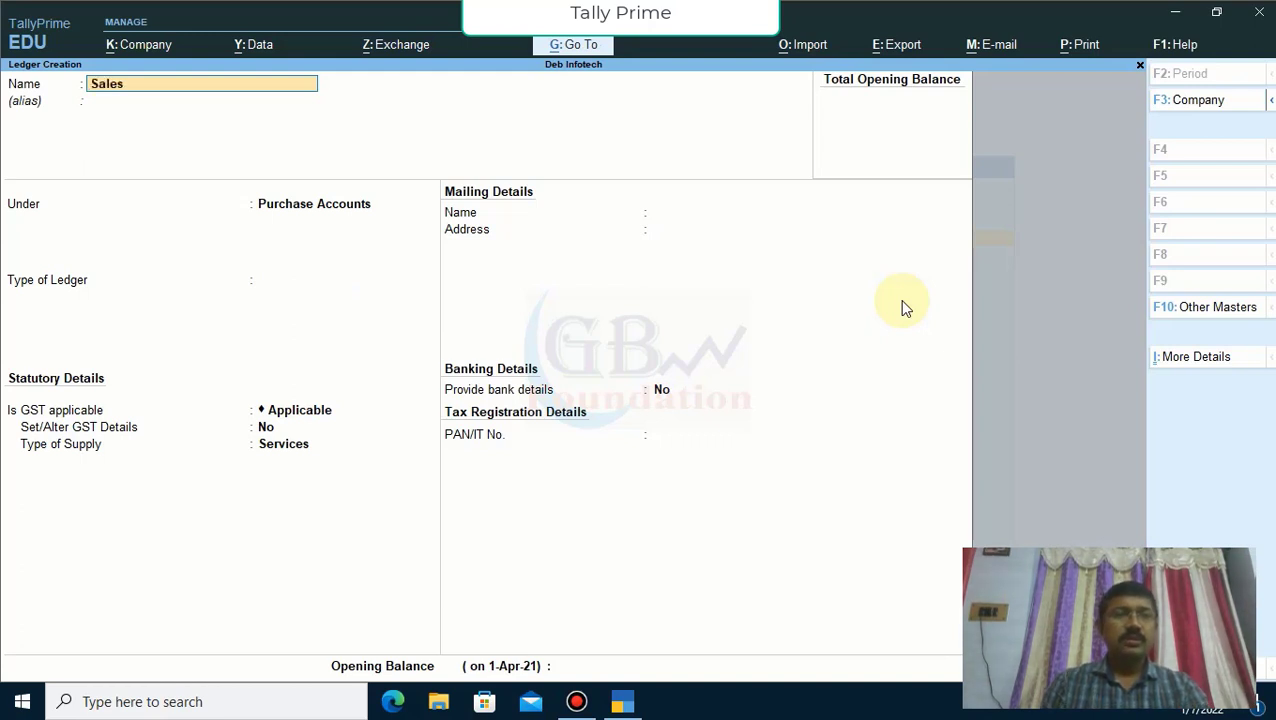
pyautogui.press('Return')
pyautogui.write('Sa')
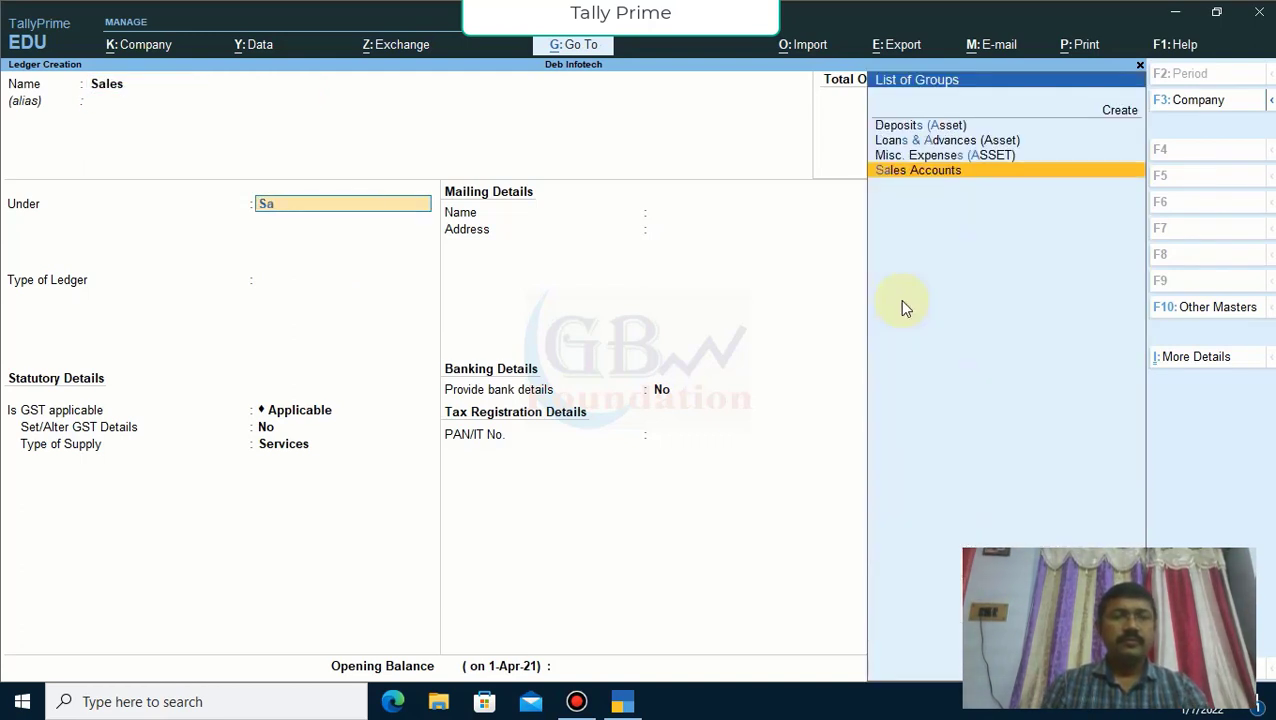
pyautogui.press('Return')
pyautogui.press('Return')
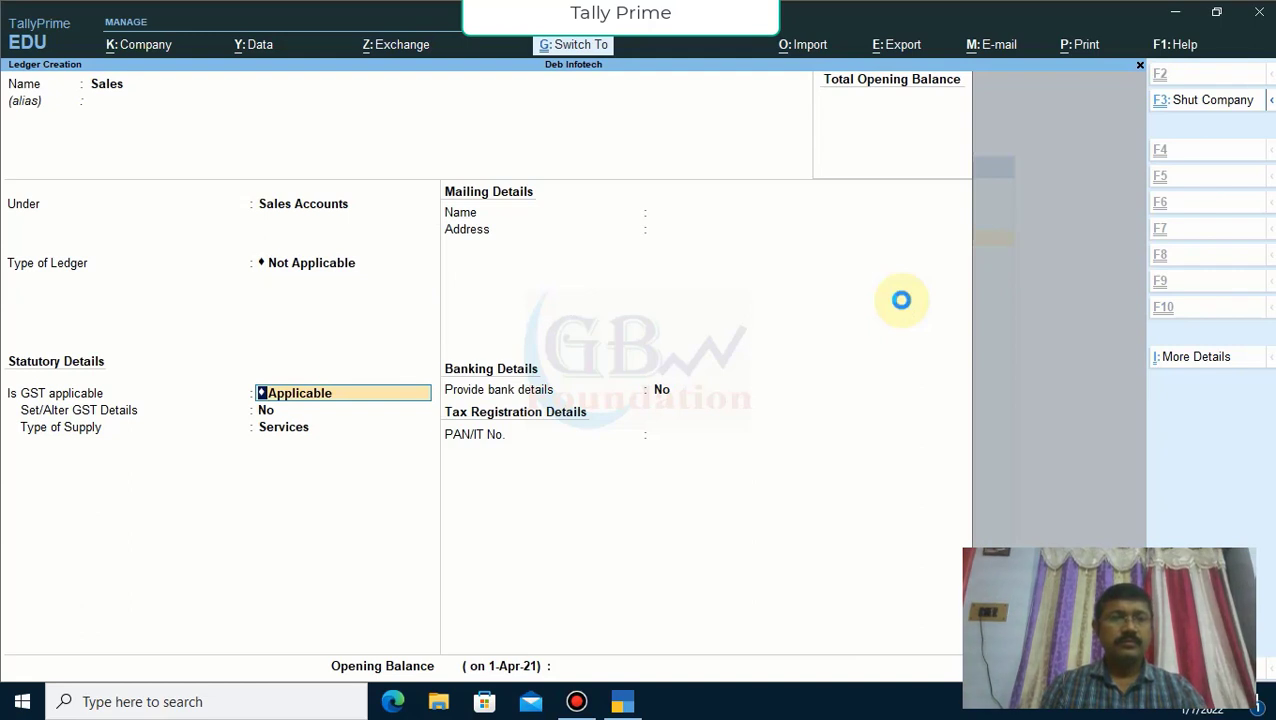
pyautogui.hotkey('ctrl', 'a')
# Step: Create a ledger named Travelling Exps under the Indirect Expenses group, with ledger type Not Applicable and default GST details
pyautogui.write('Tr')
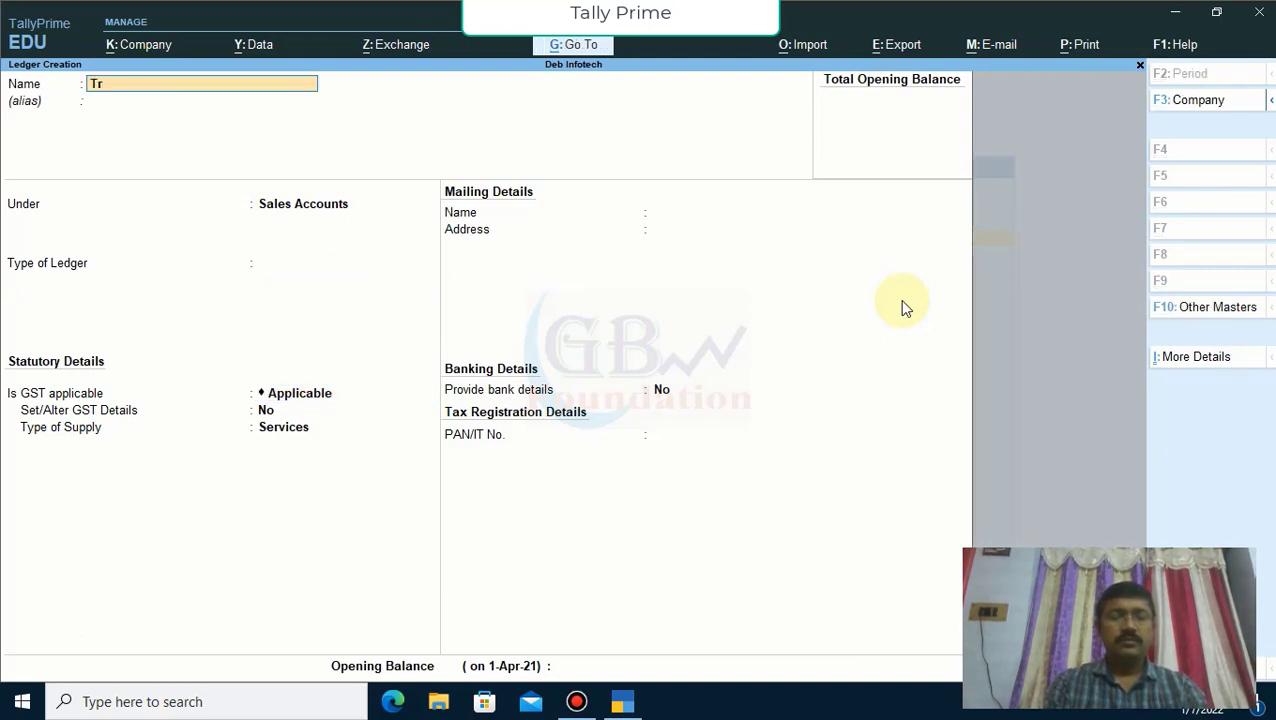
pyautogui.write('avelli')
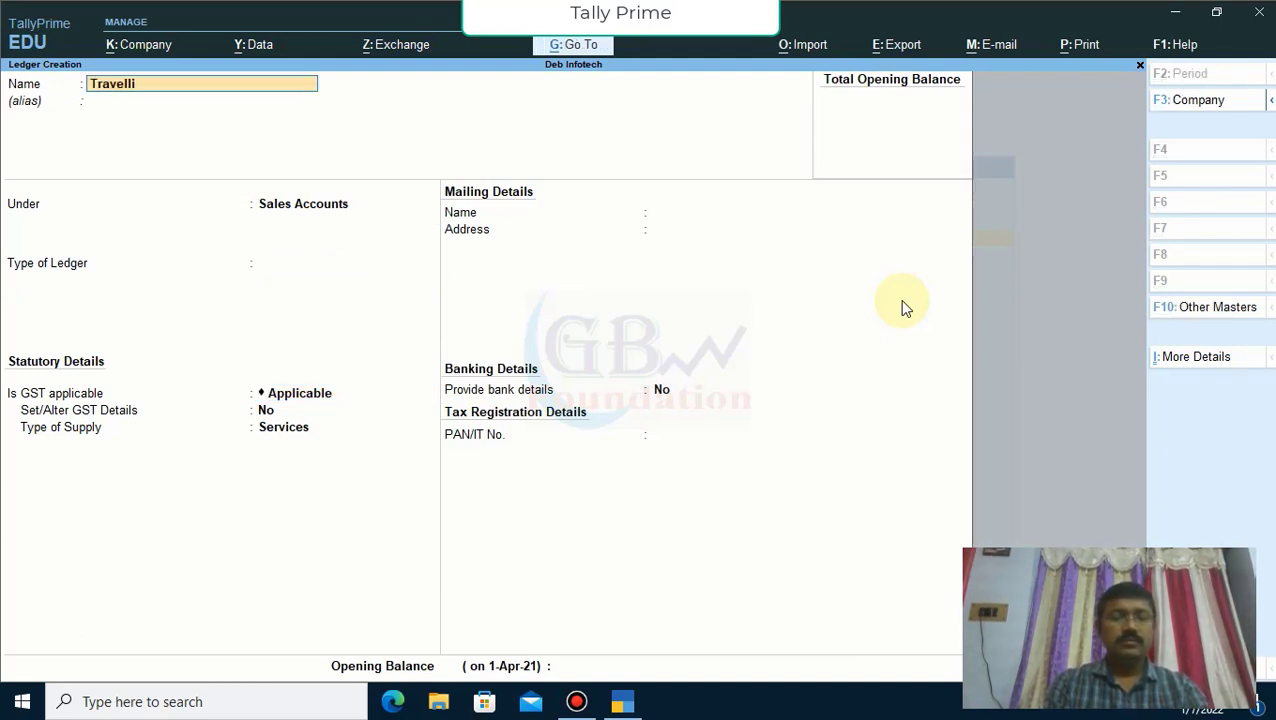
pyautogui.write('ng Exps')
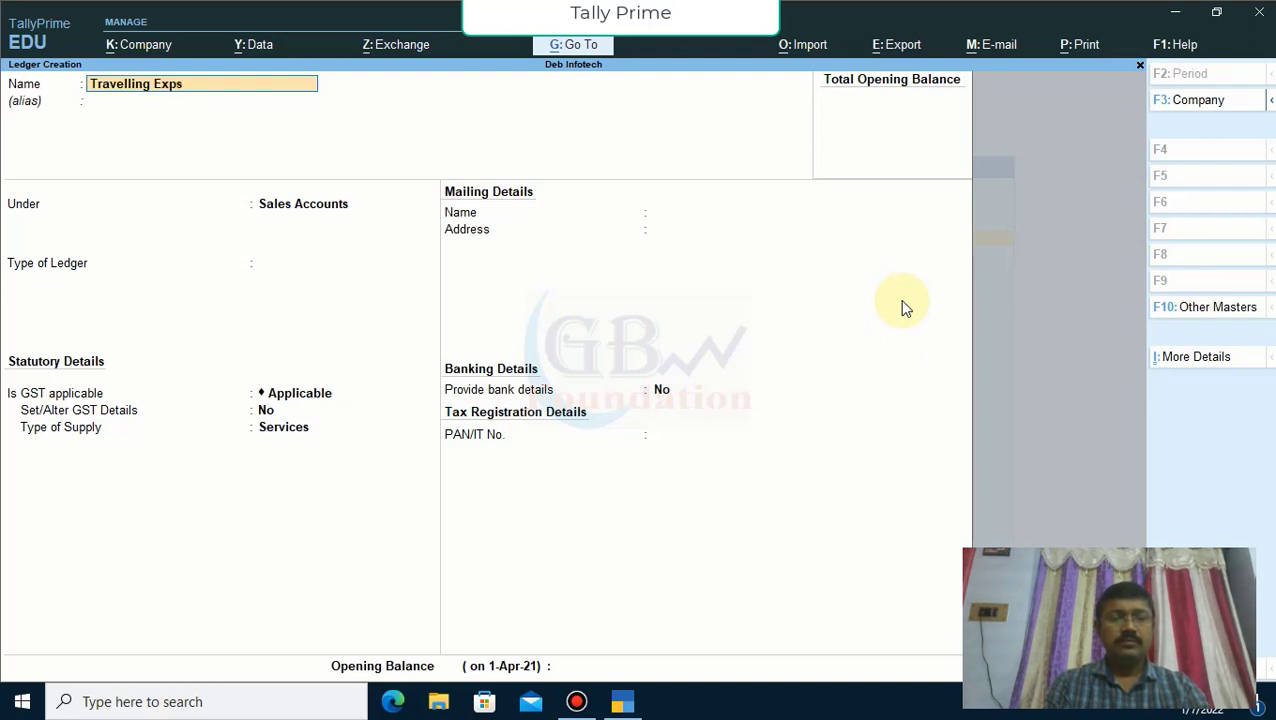
pyautogui.press('Return')
pyautogui.press('Return')
pyautogui.write('In')
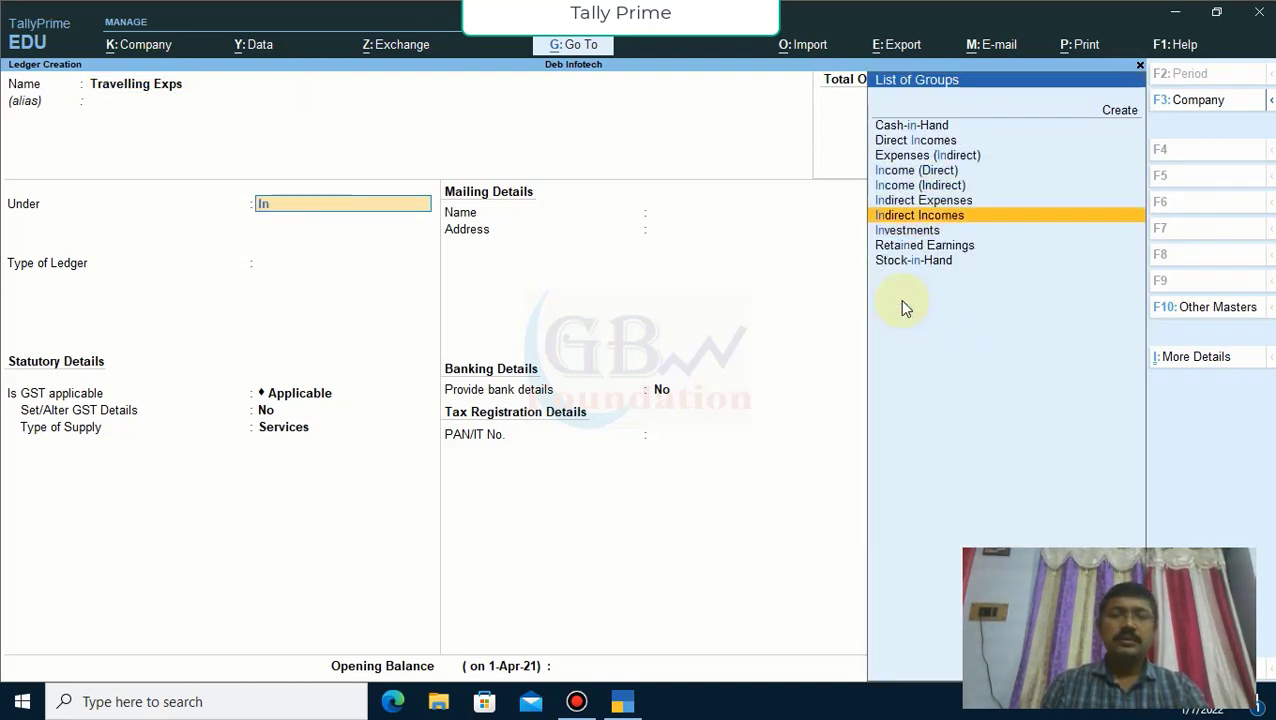
pyautogui.press('Up')
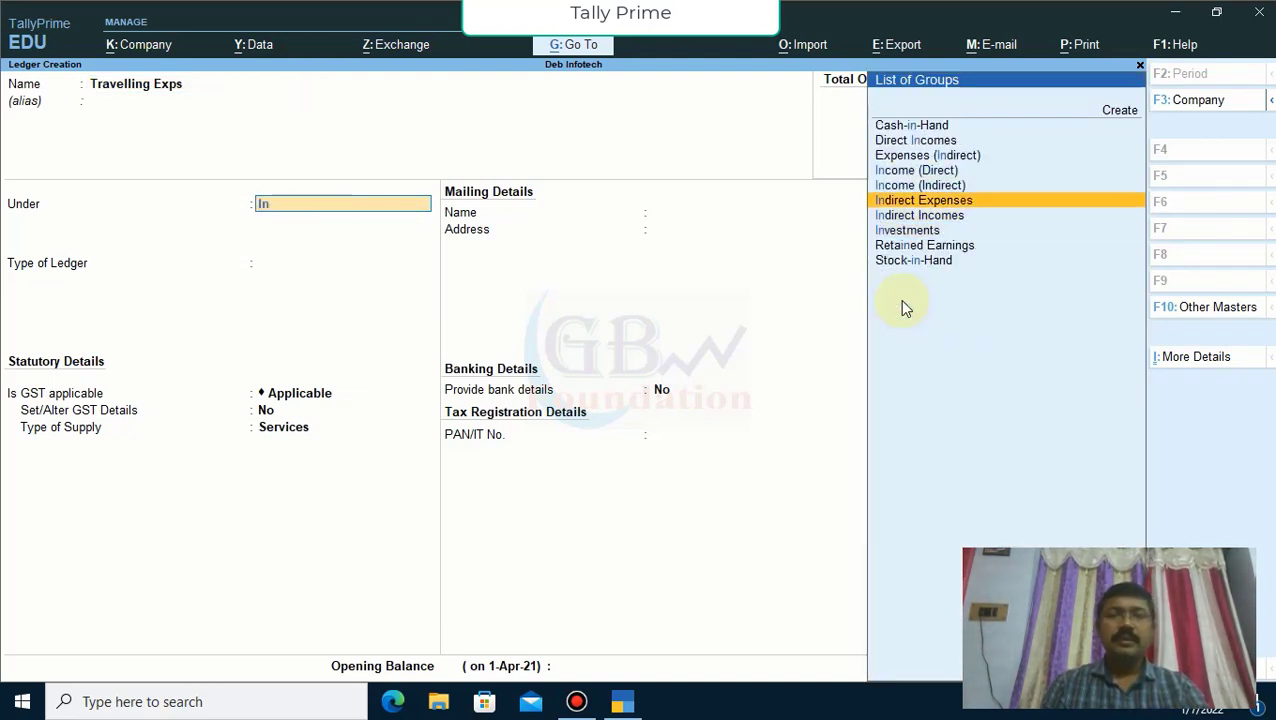
pyautogui.press('Return')
pyautogui.press('Return')
pyautogui.press('ctrl')
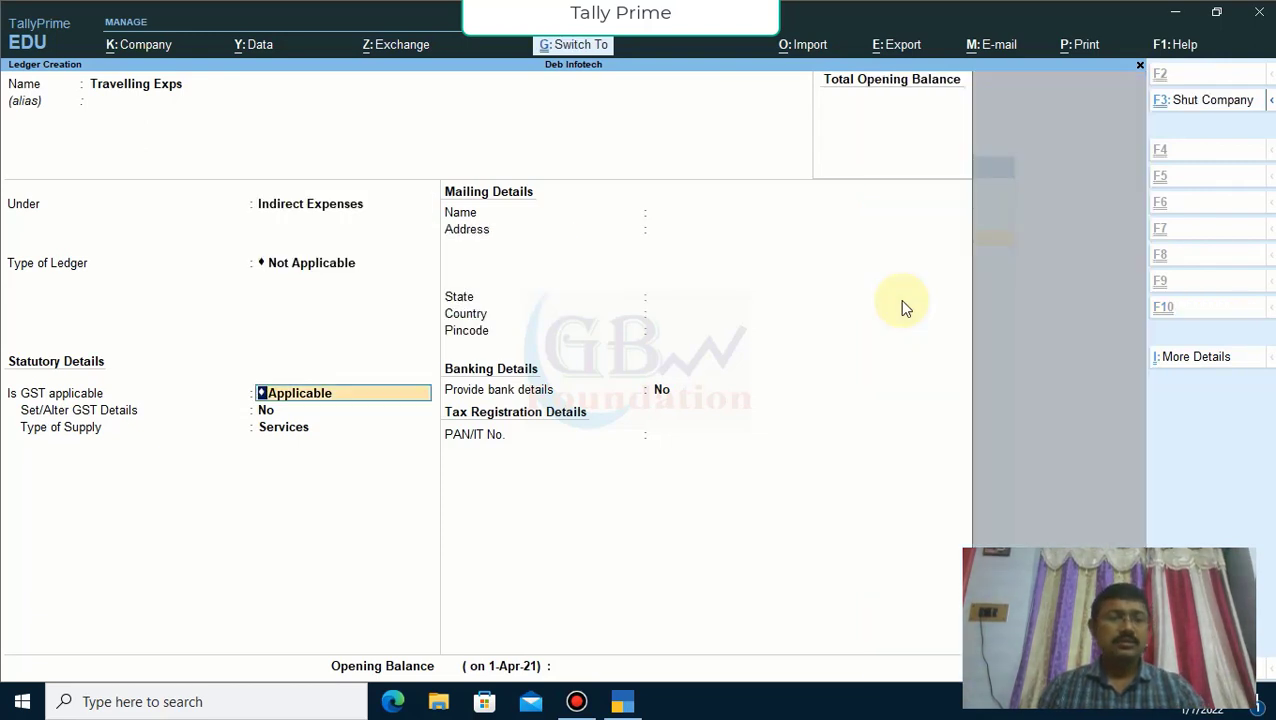
pyautogui.hotkey('ctrl', 'a')
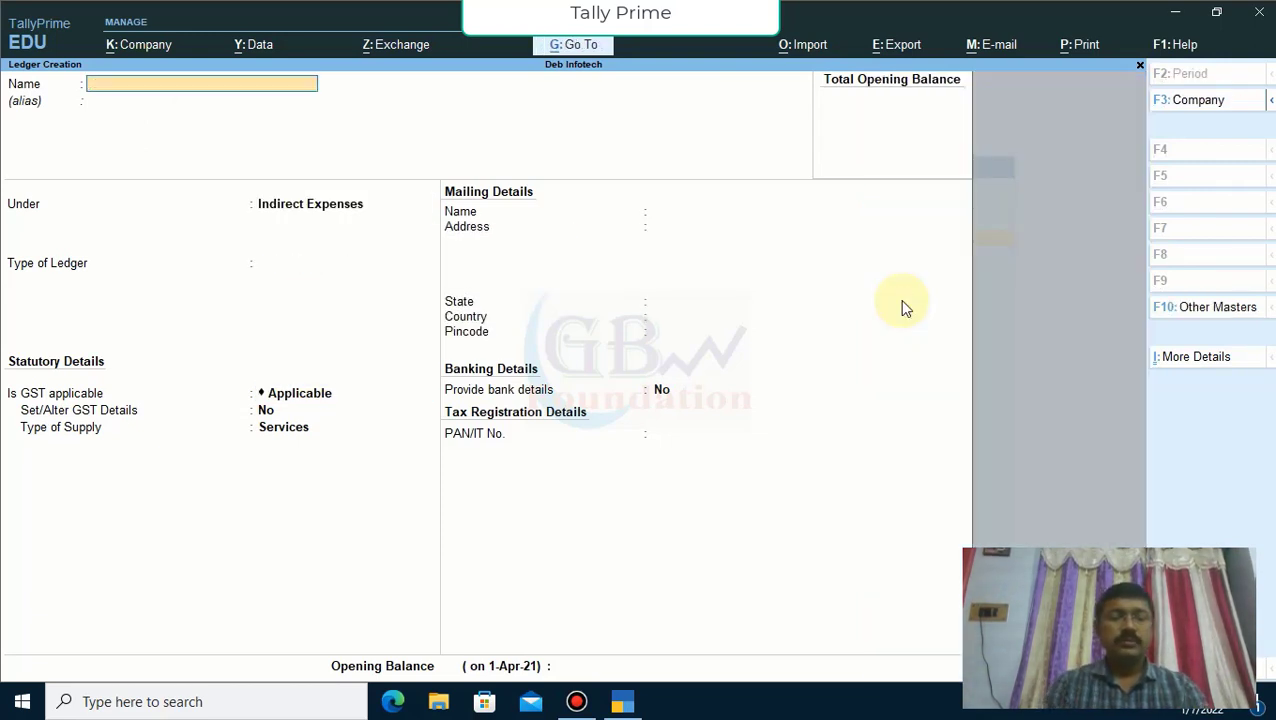
# Step: Create a ledger named Commission Recv. under the Indirect Incomes group, then leave ledger creation
pyautogui.write('Commissio')
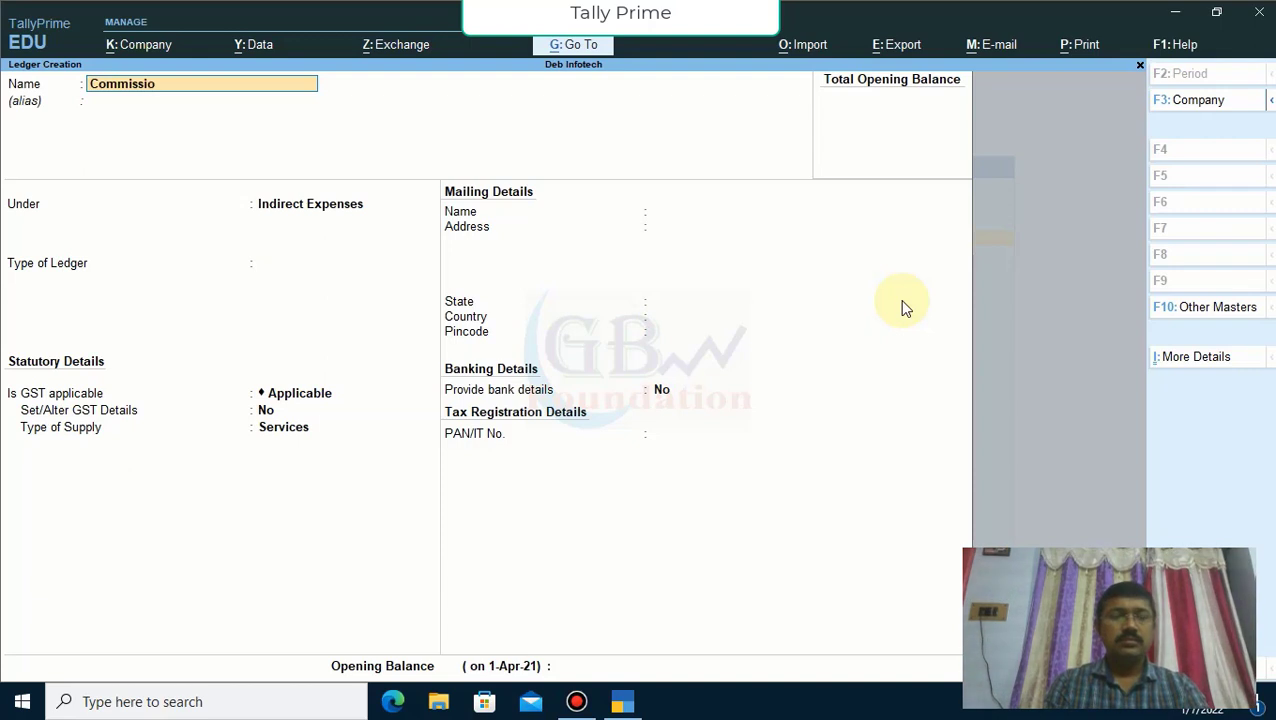
pyautogui.write('n Recv.')
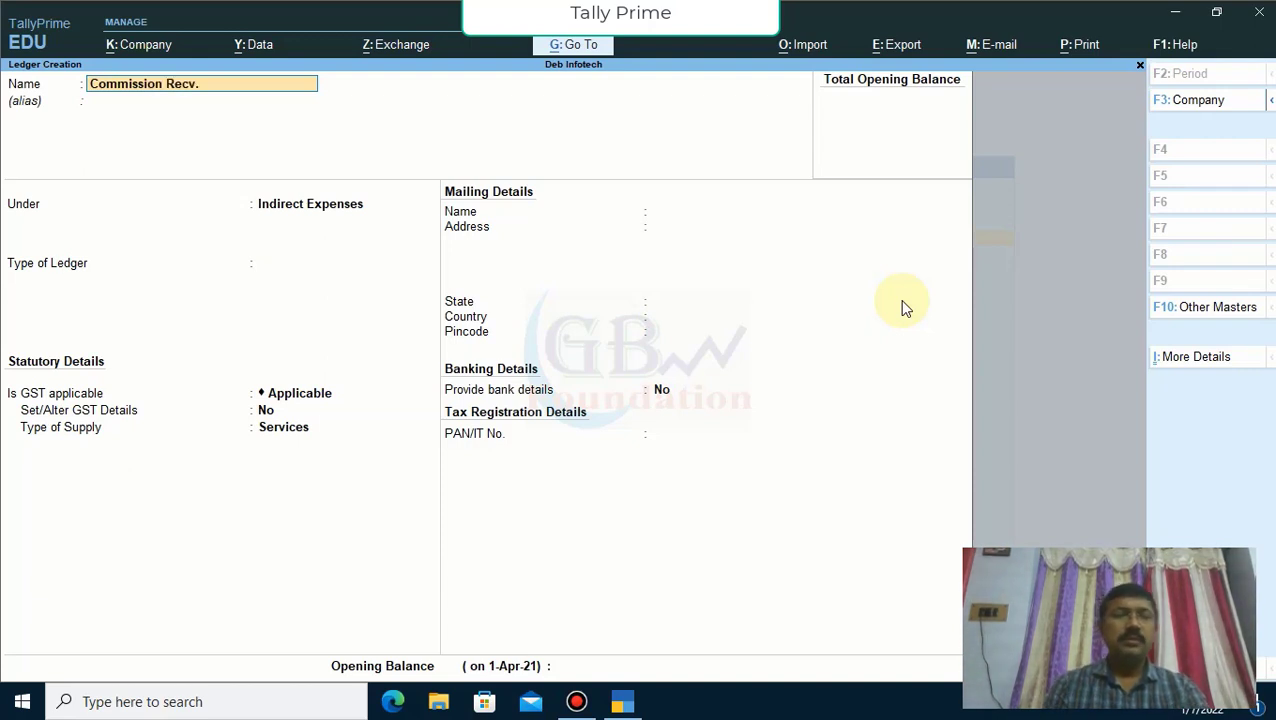
pyautogui.press('Return')
pyautogui.press('Return')
pyautogui.press('Down')
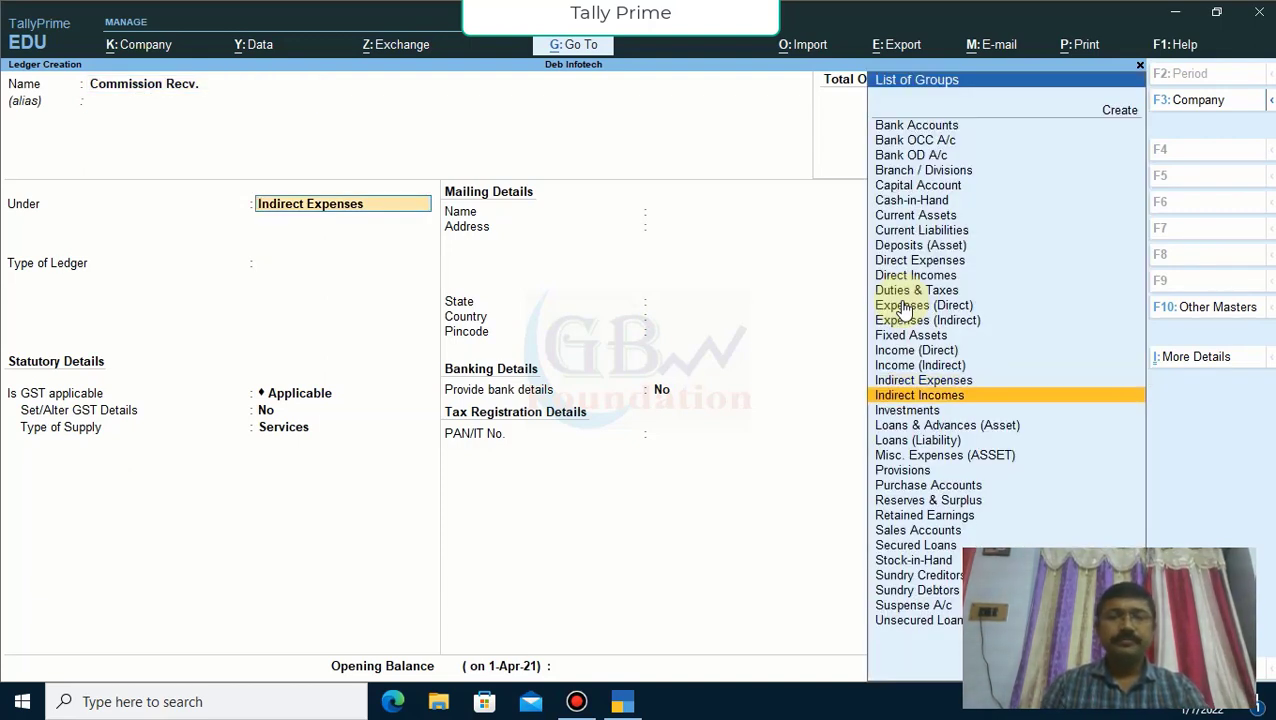
pyautogui.press('Return')
pyautogui.hotkey('ctrl', 'a')
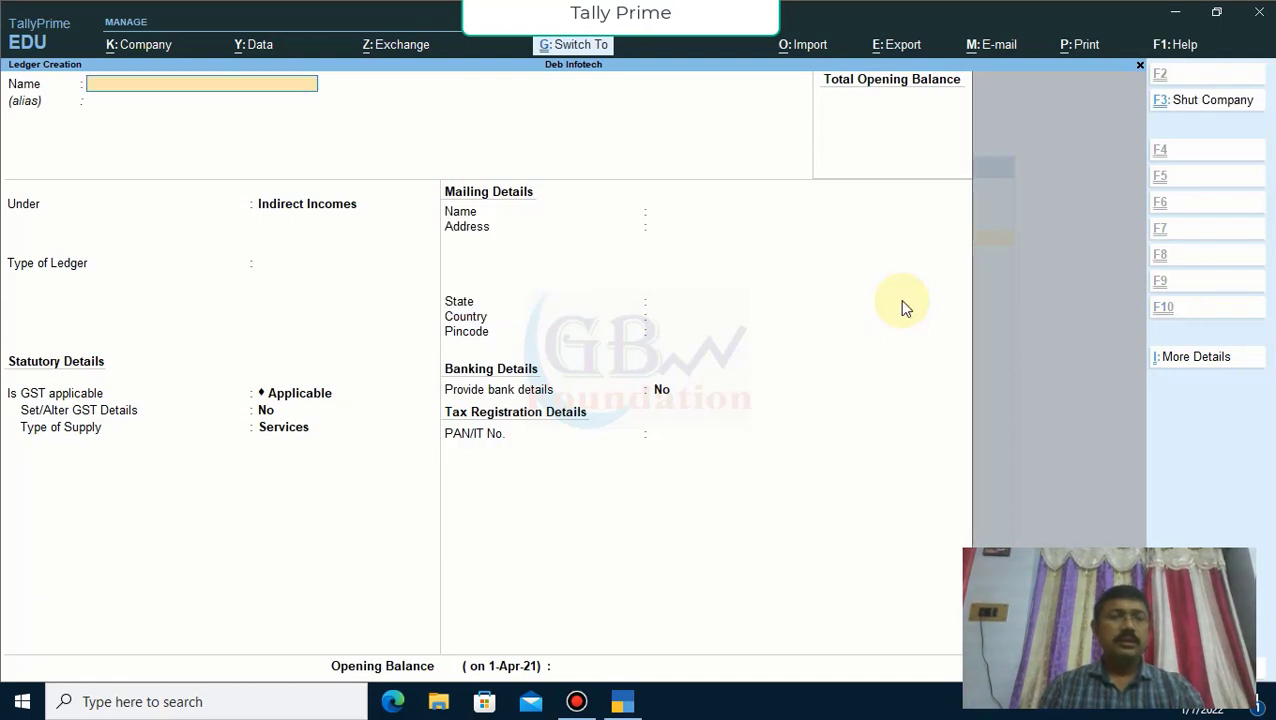
pyautogui.press('Escape')
pyautogui.press('Return')
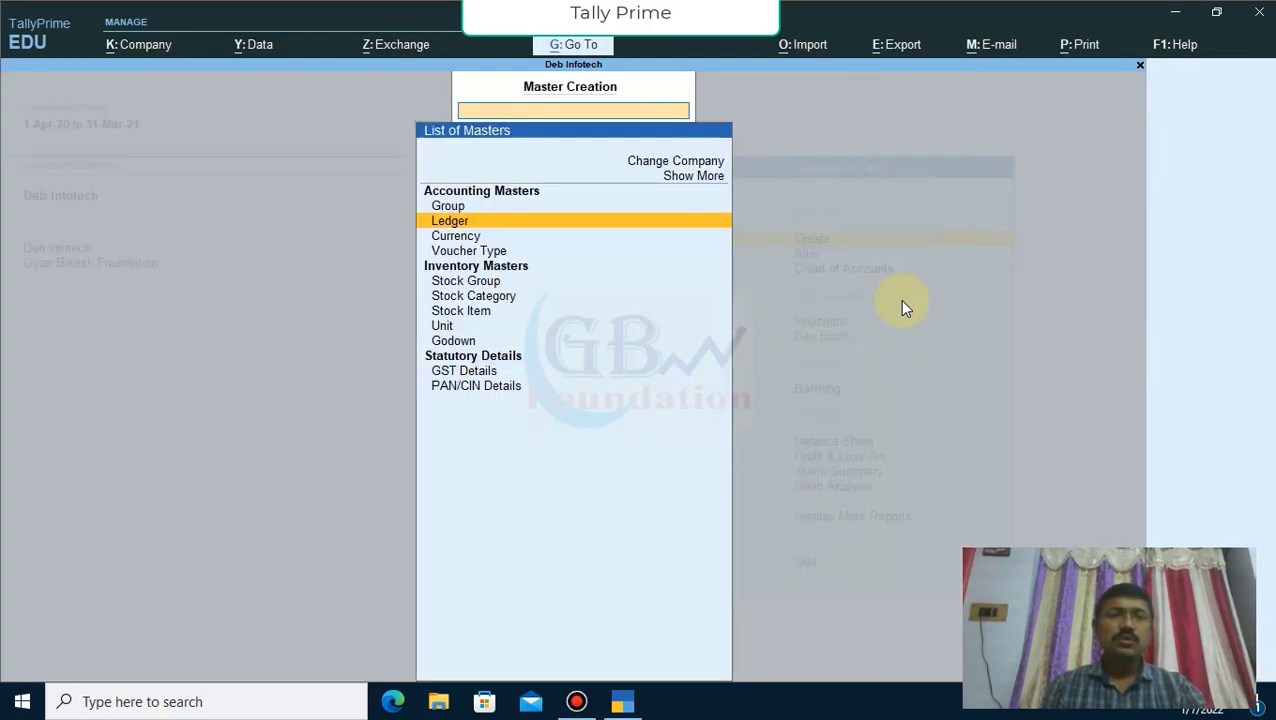
# Step: Start a new simple unit of measure with the symbol kg and the formal name Kilogram
pyautogui.press('Down')
pyautogui.press('Down')
pyautogui.press('Down')
pyautogui.press('Down')
pyautogui.press('Down')
pyautogui.press('Down')
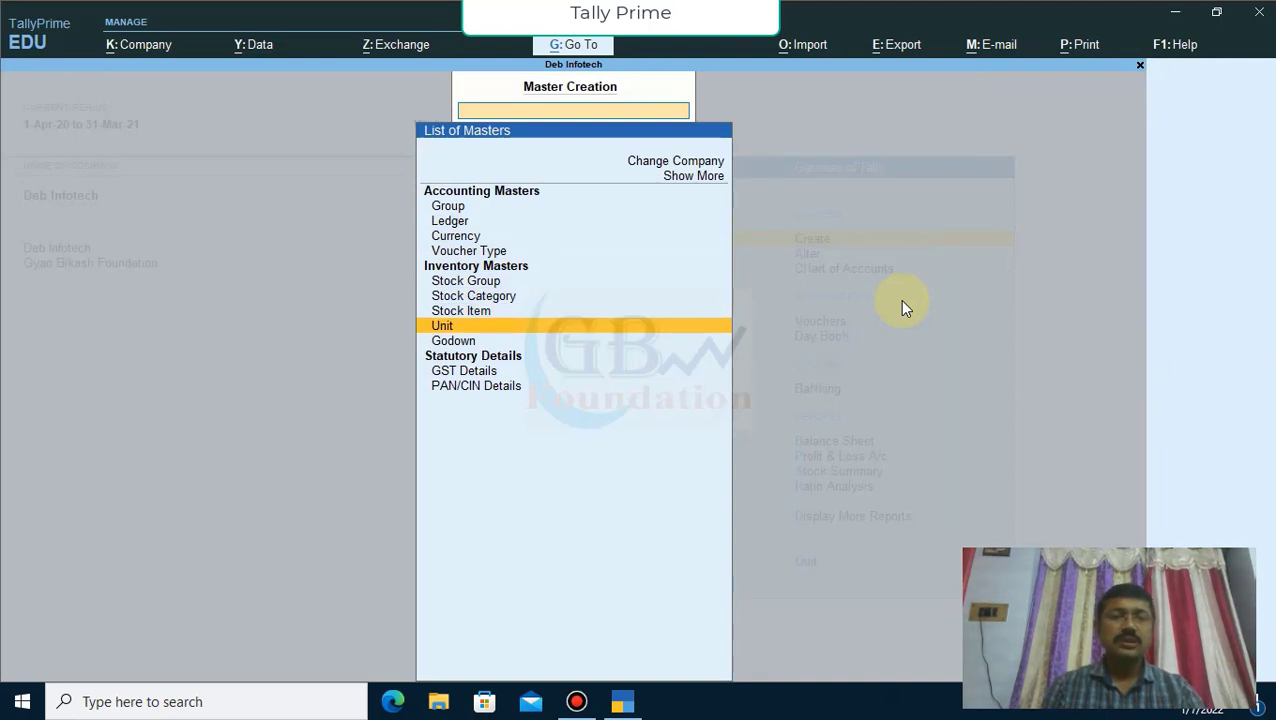
pyautogui.press('Return')
pyautogui.write('k')
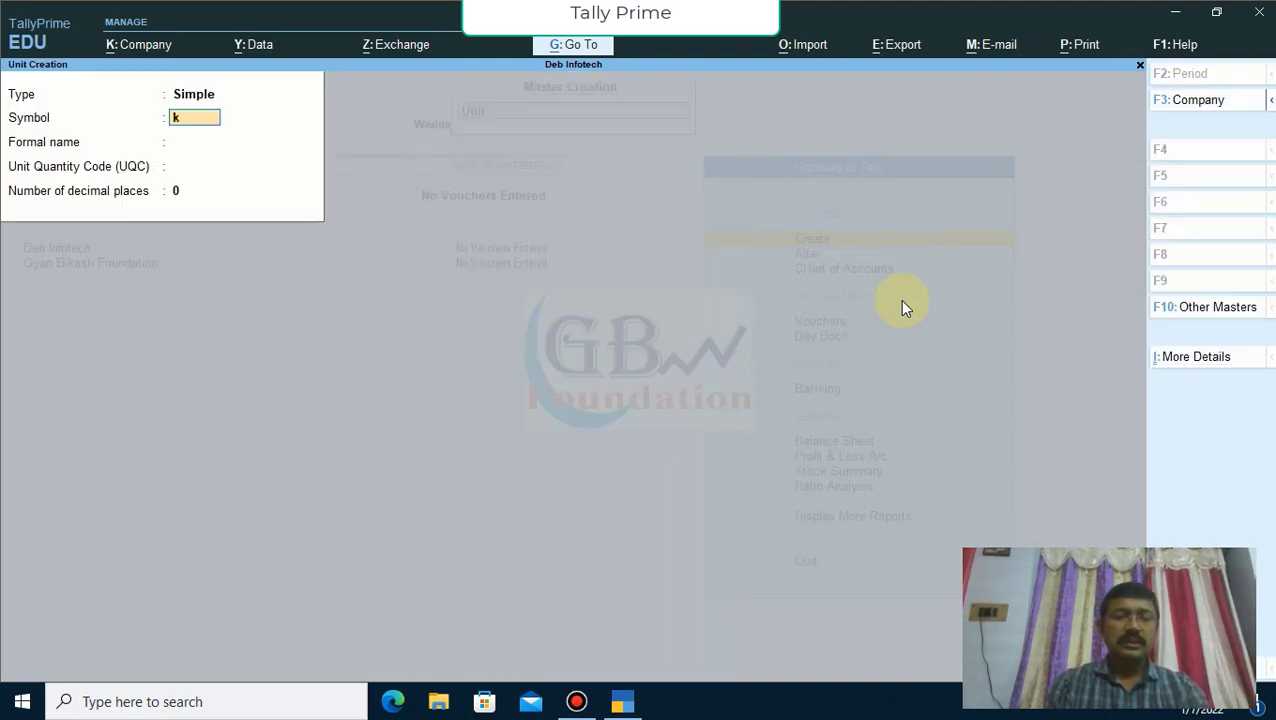
pyautogui.write('g')
pyautogui.press('Return')
pyautogui.write('Kilo')
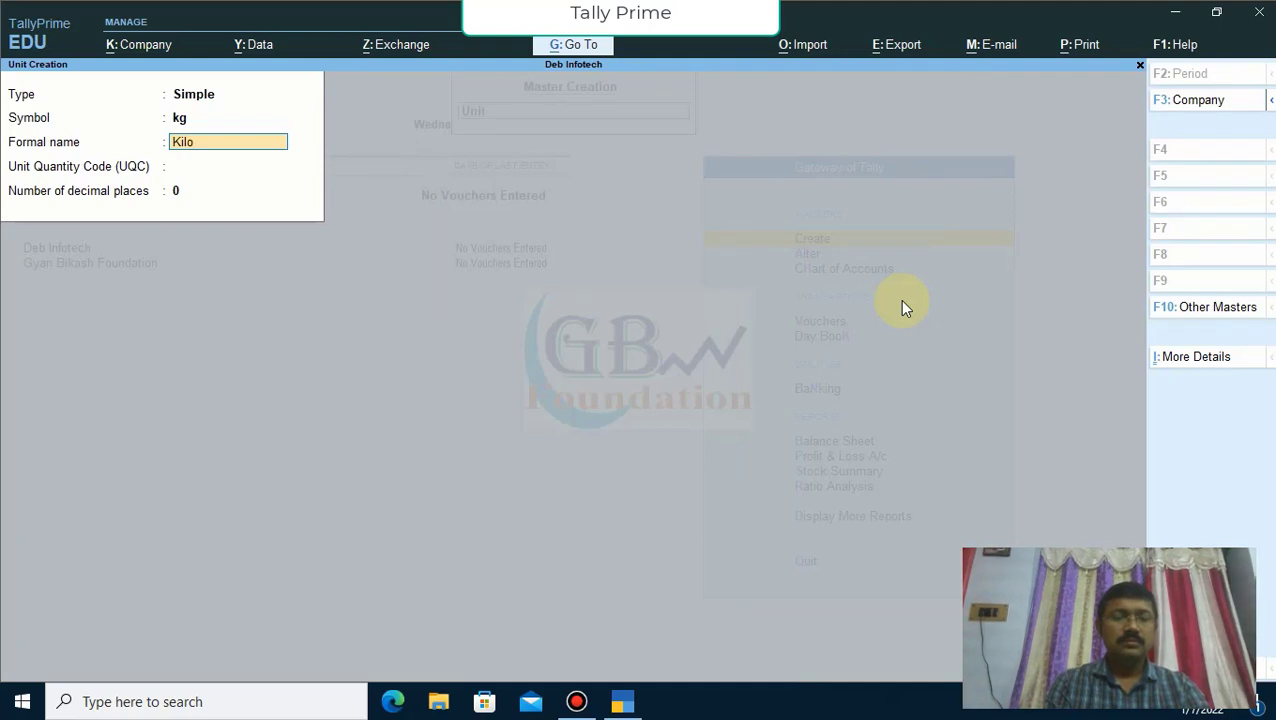
pyautogui.write('gram')
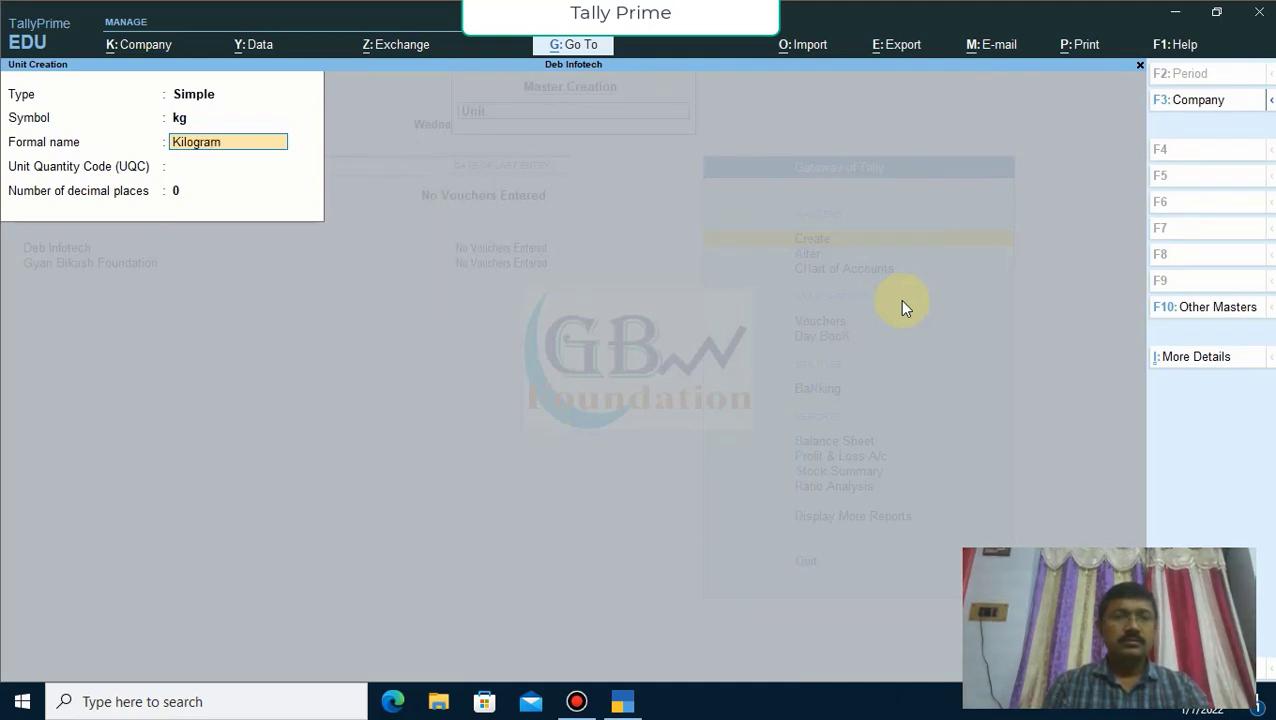
pyautogui.press('Return')
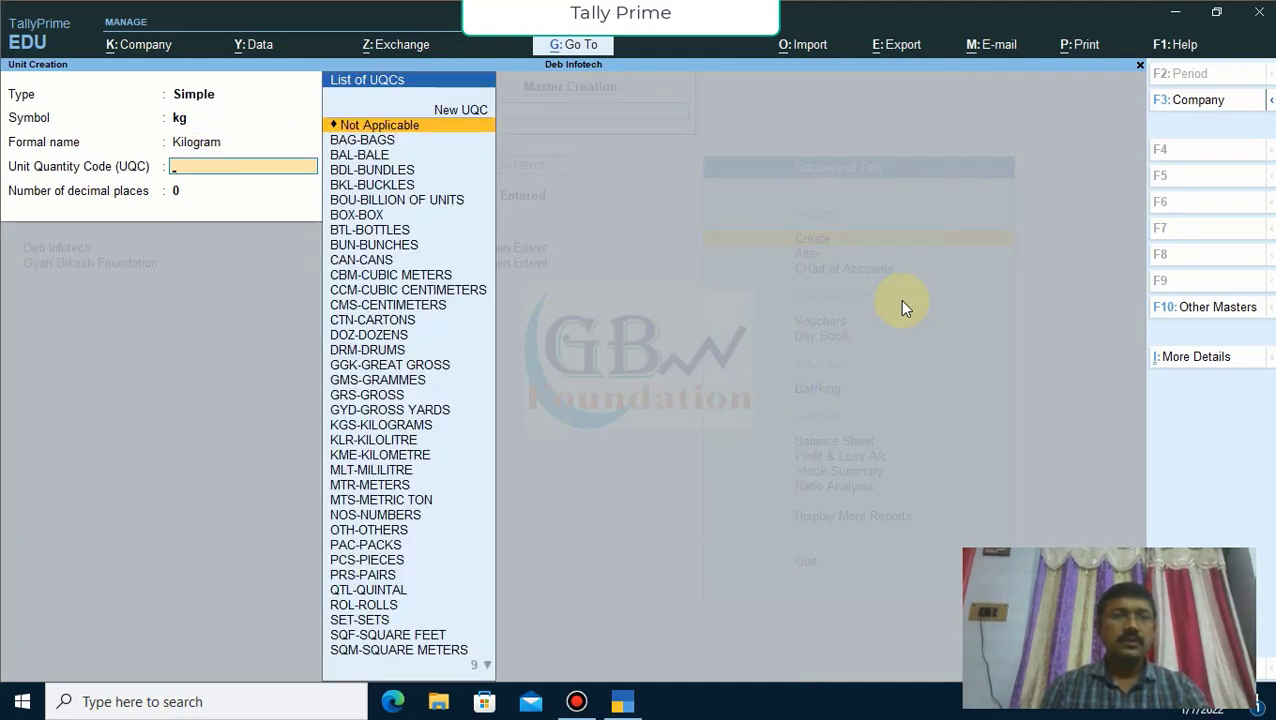
# Step: Set the kg unit's quantity code to KGS-KILOGRAMS with 3 decimal places, and save the unit
pyautogui.write('k')
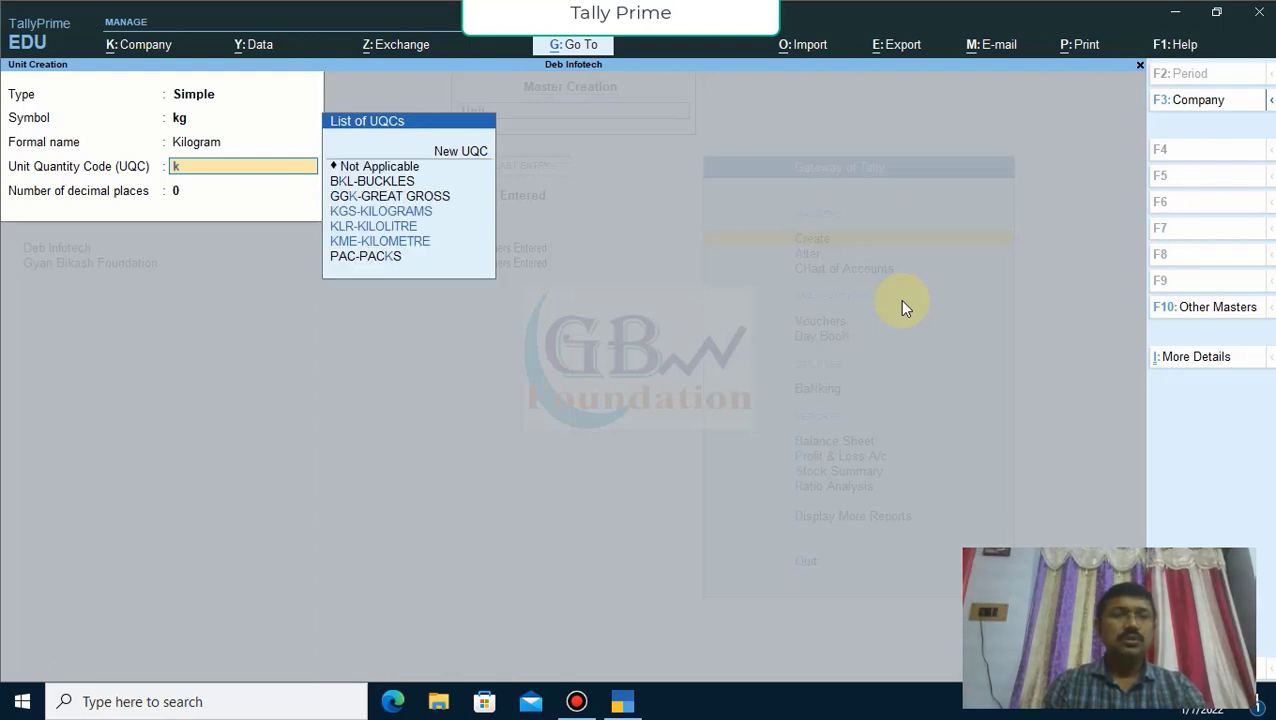
pyautogui.press('Down')
pyautogui.press('Up')
pyautogui.press('Up')
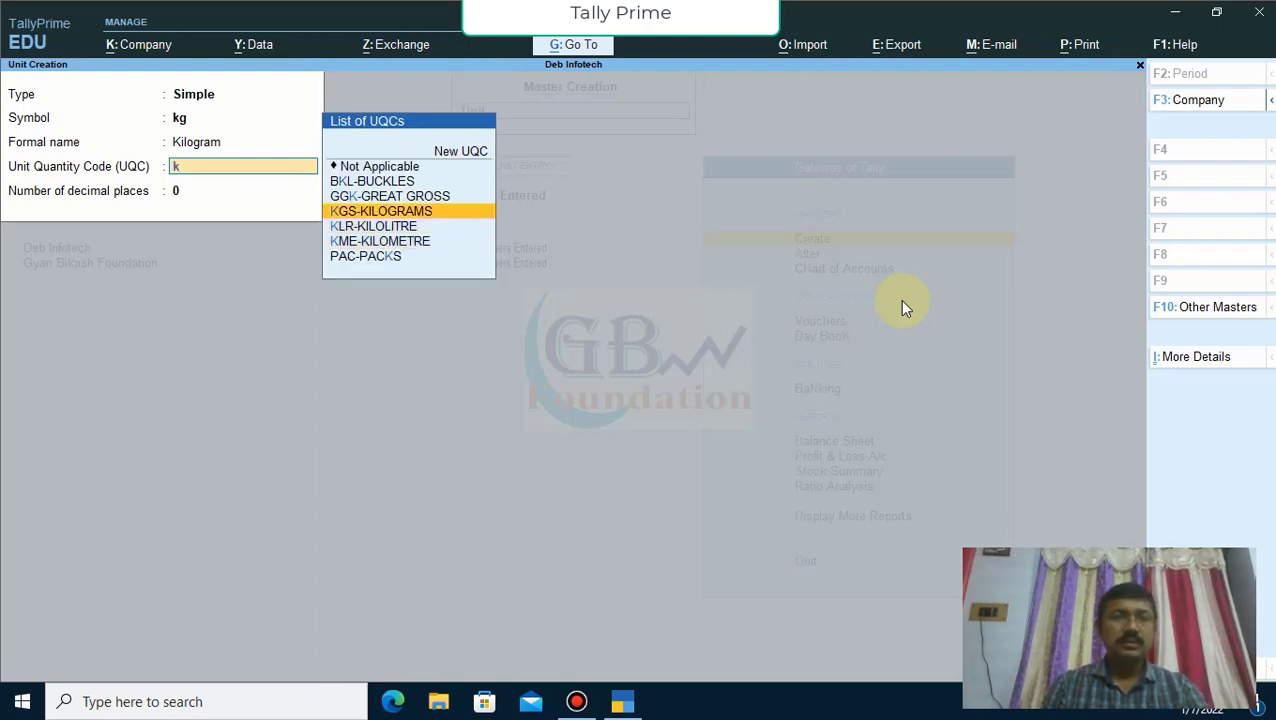
pyautogui.press('Return')
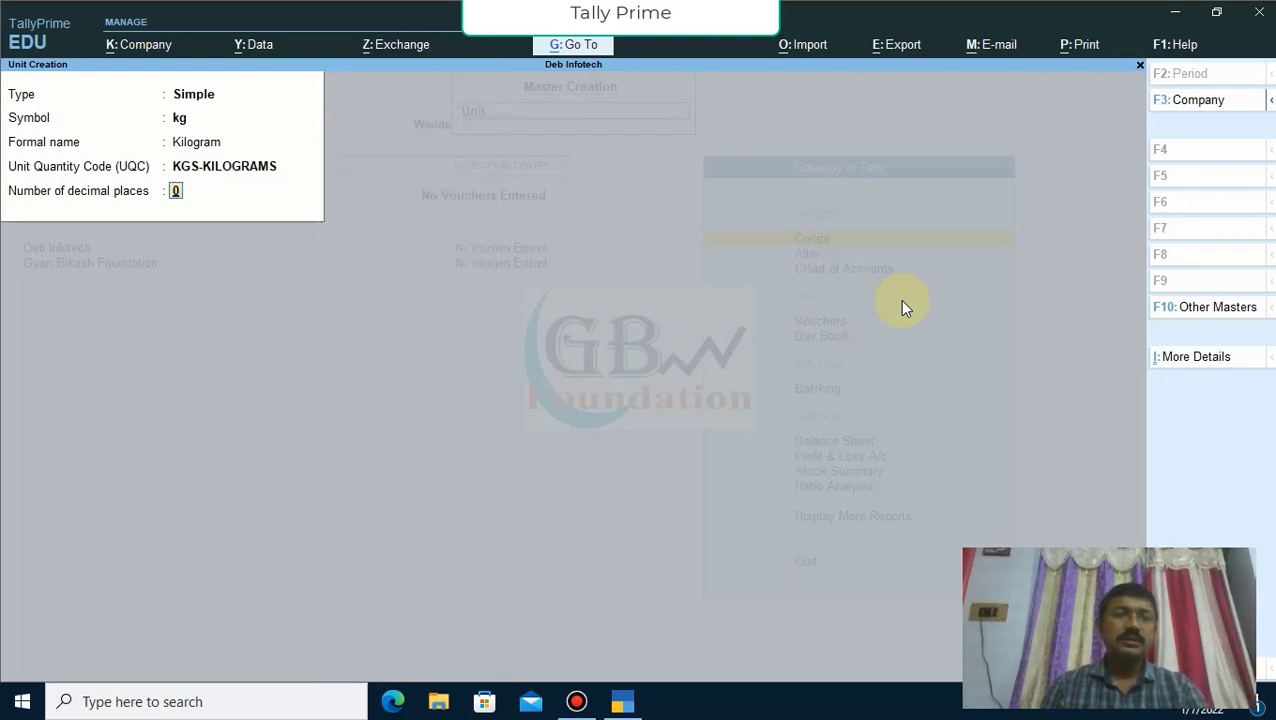
pyautogui.press('Return')
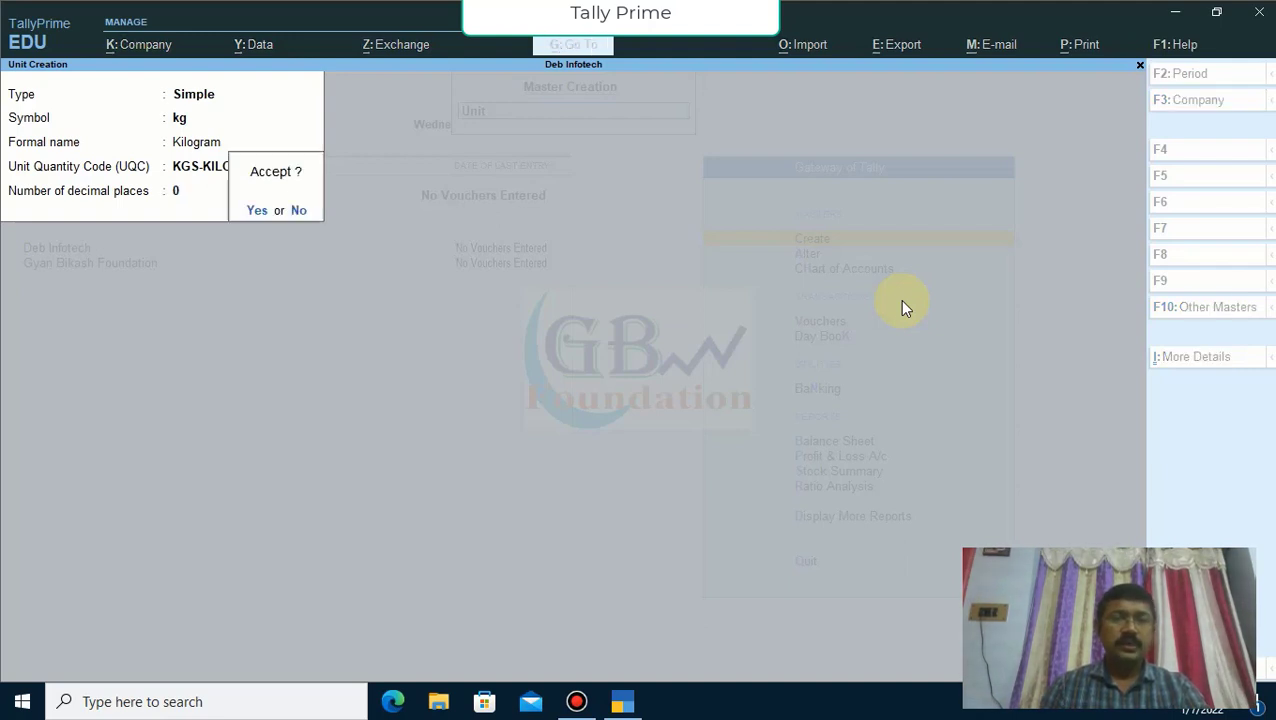
pyautogui.press('Escape')
pyautogui.write('3')
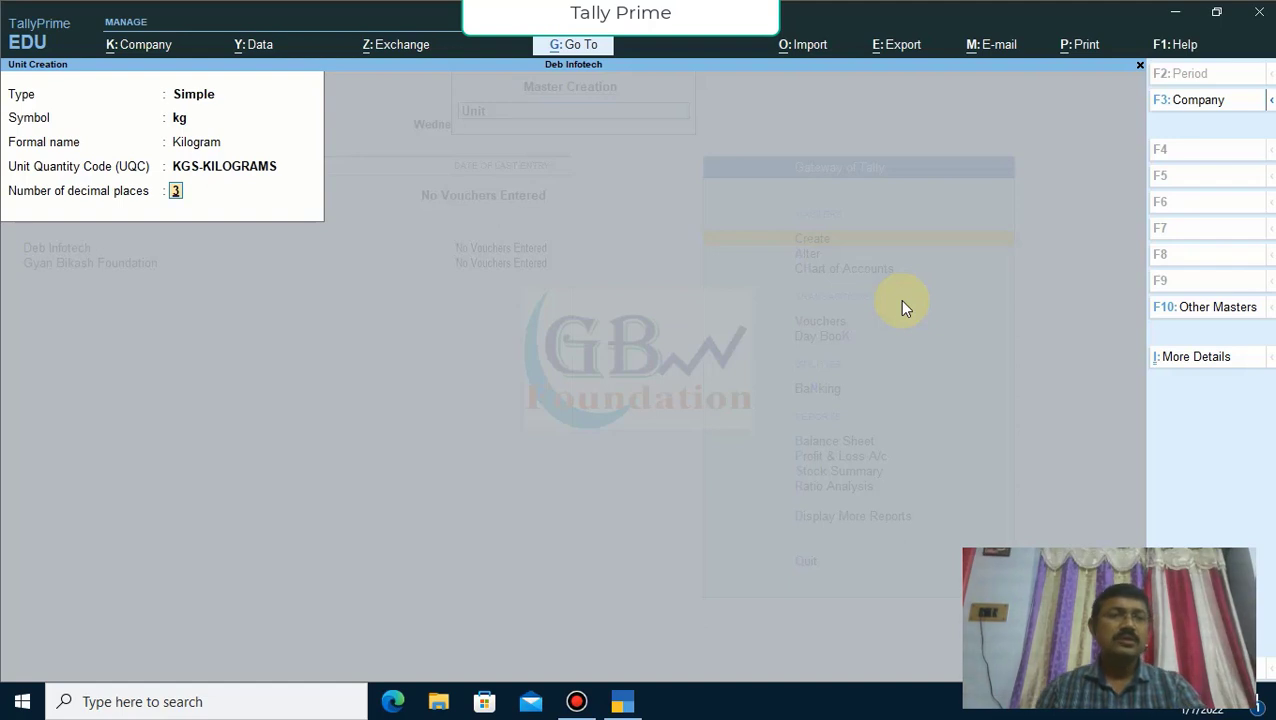
pyautogui.press('Return')
pyautogui.press('Return')
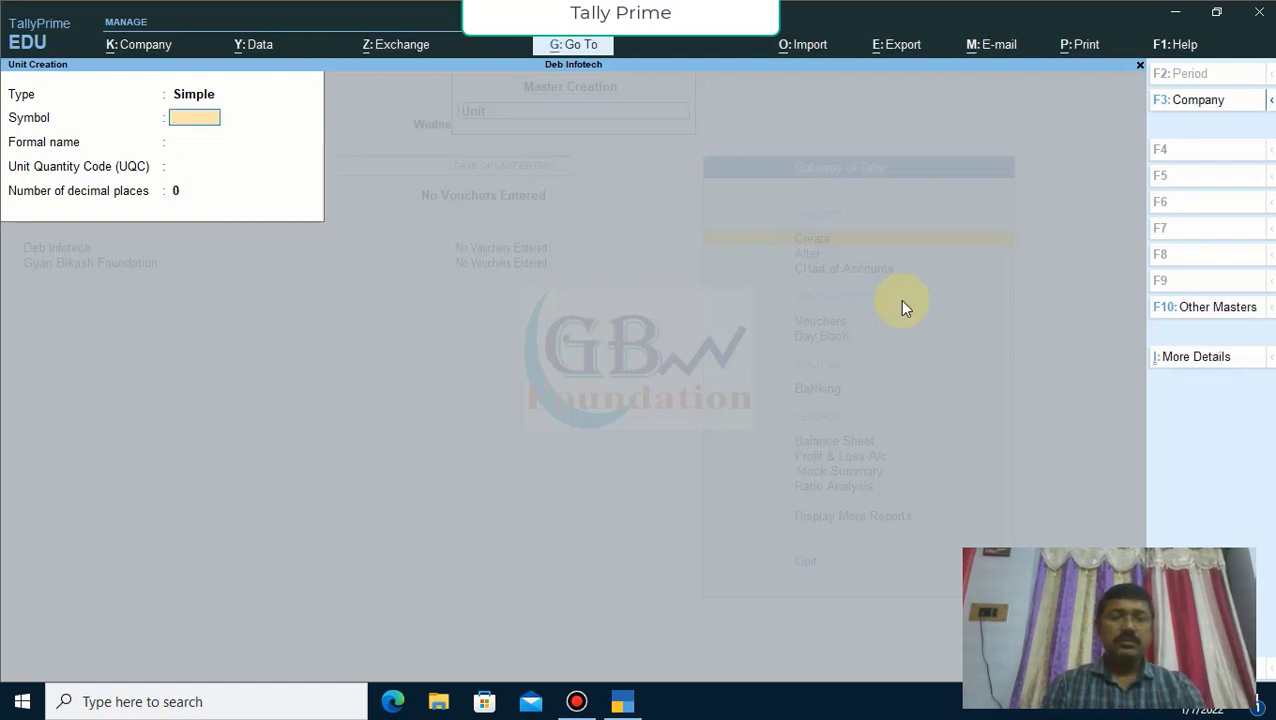
# Step: Give the new simple unit the symbol pcs and the formal name Pieces
pyautogui.write('pcs')
pyautogui.press('Return')
pyautogui.write('Pie')
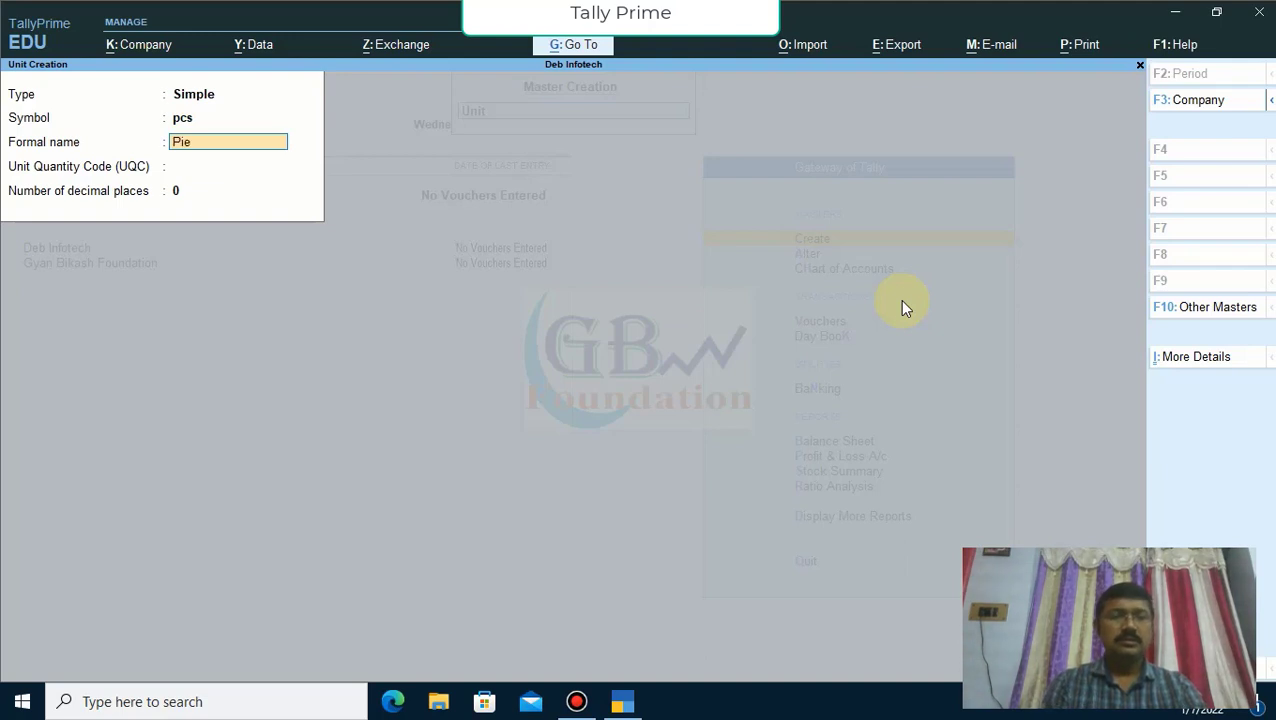
pyautogui.write('ces')
pyautogui.press('Return')
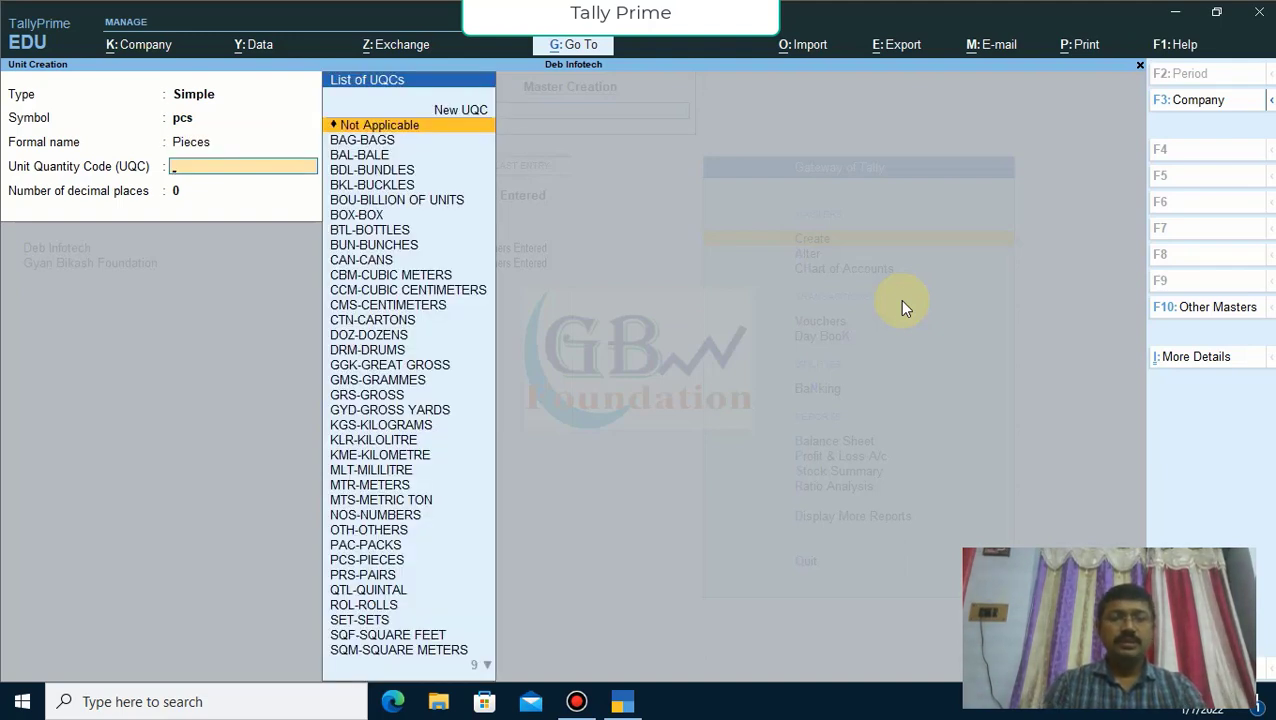
# Step: Set the pcs unit's quantity code to PCS-PIECES with 0 decimal places, save it, and leave unit creation
pyautogui.write('p')
pyautogui.press('Up')
pyautogui.press('Up')
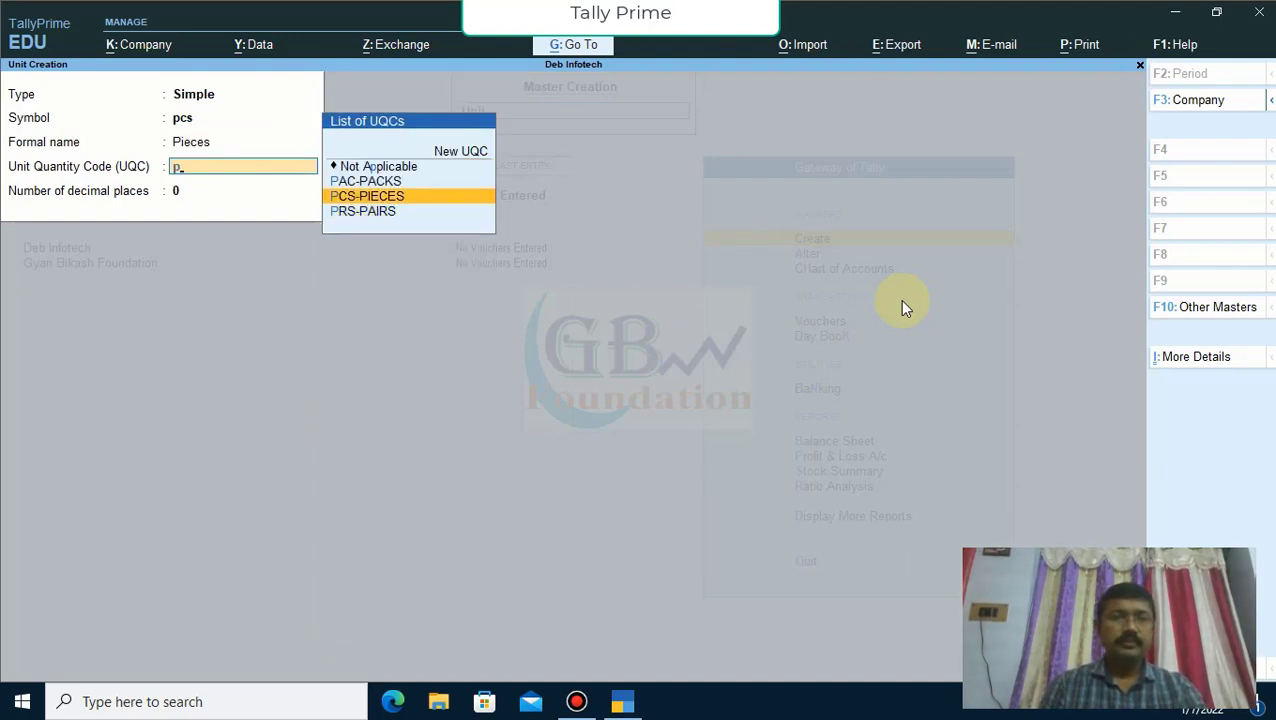
pyautogui.press('Return')
pyautogui.press('Return')
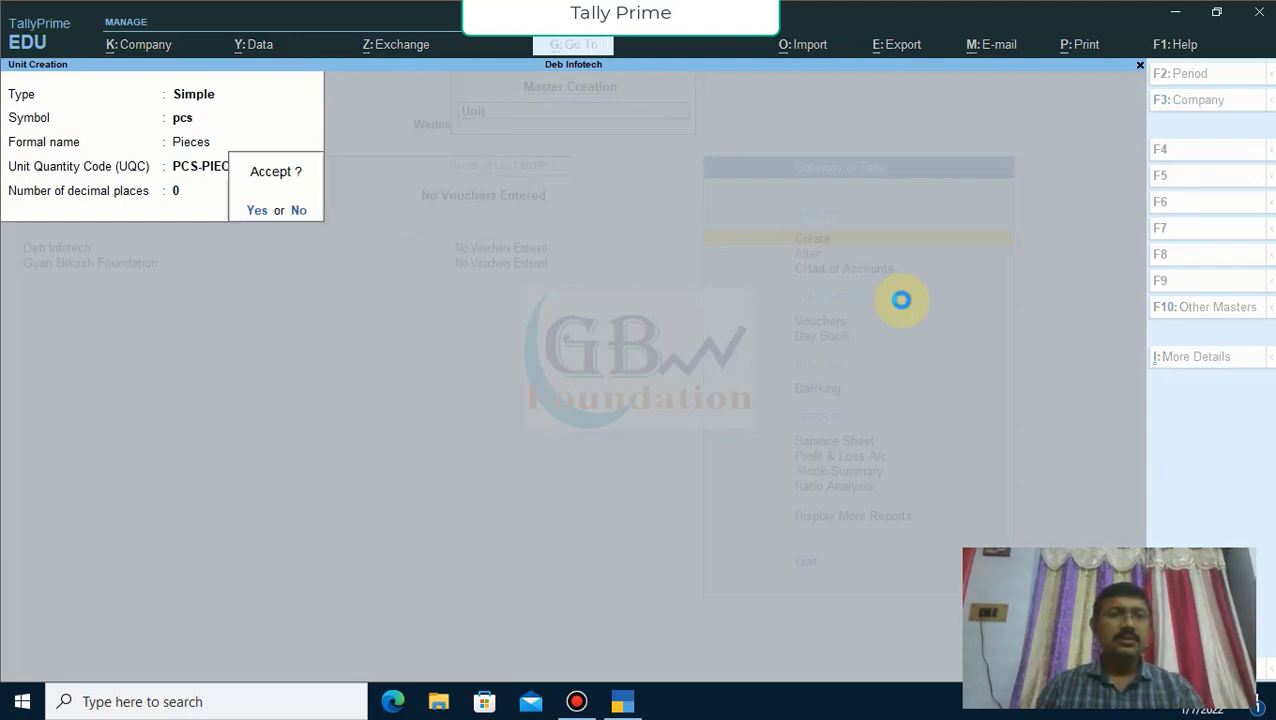
pyautogui.press('Return')
pyautogui.press('Escape')
pyautogui.press('Return')
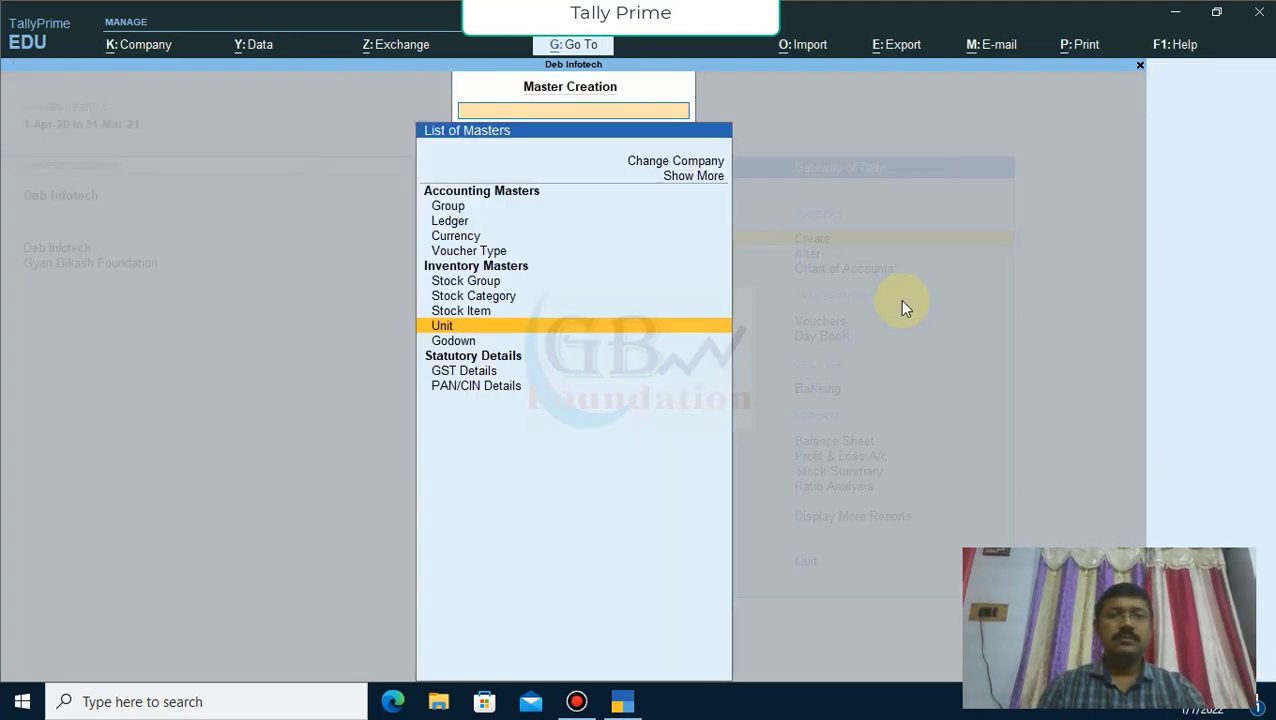
# Step: Start a new stock item named Iron under Primary, without an alias
pyautogui.press('Up')
pyautogui.press('Up')
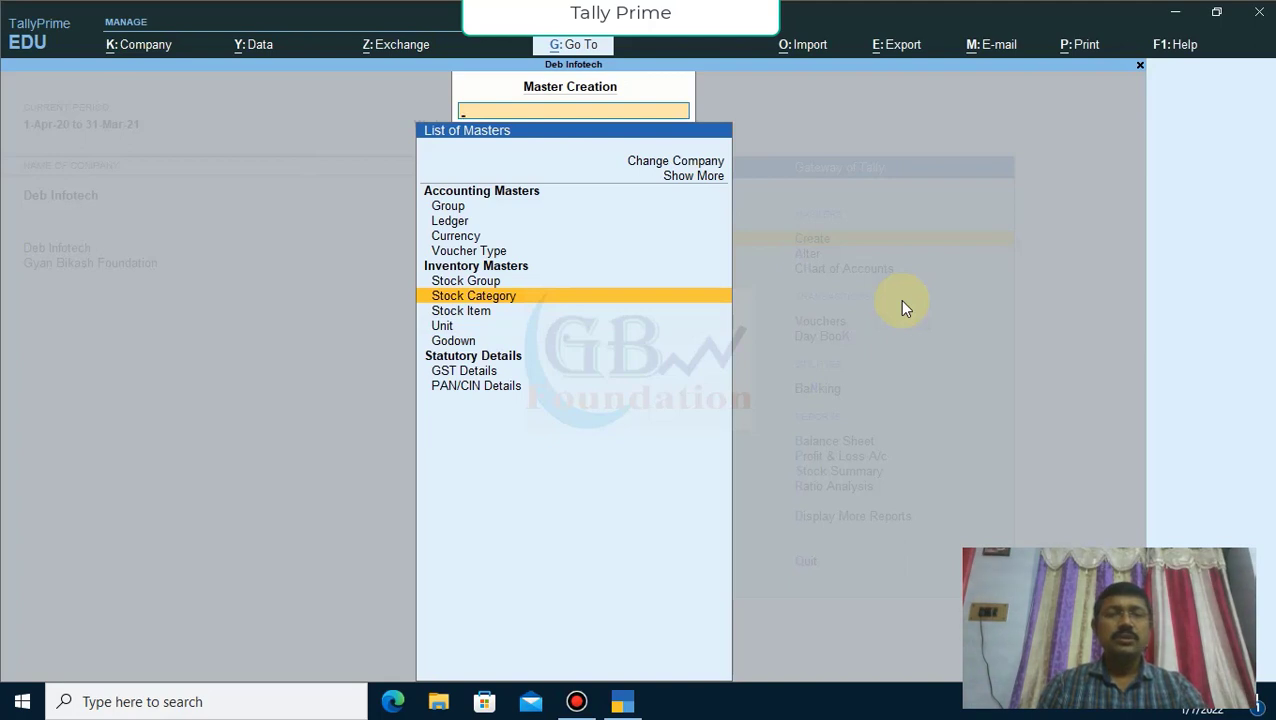
pyautogui.press('Down')
pyautogui.press('Return')
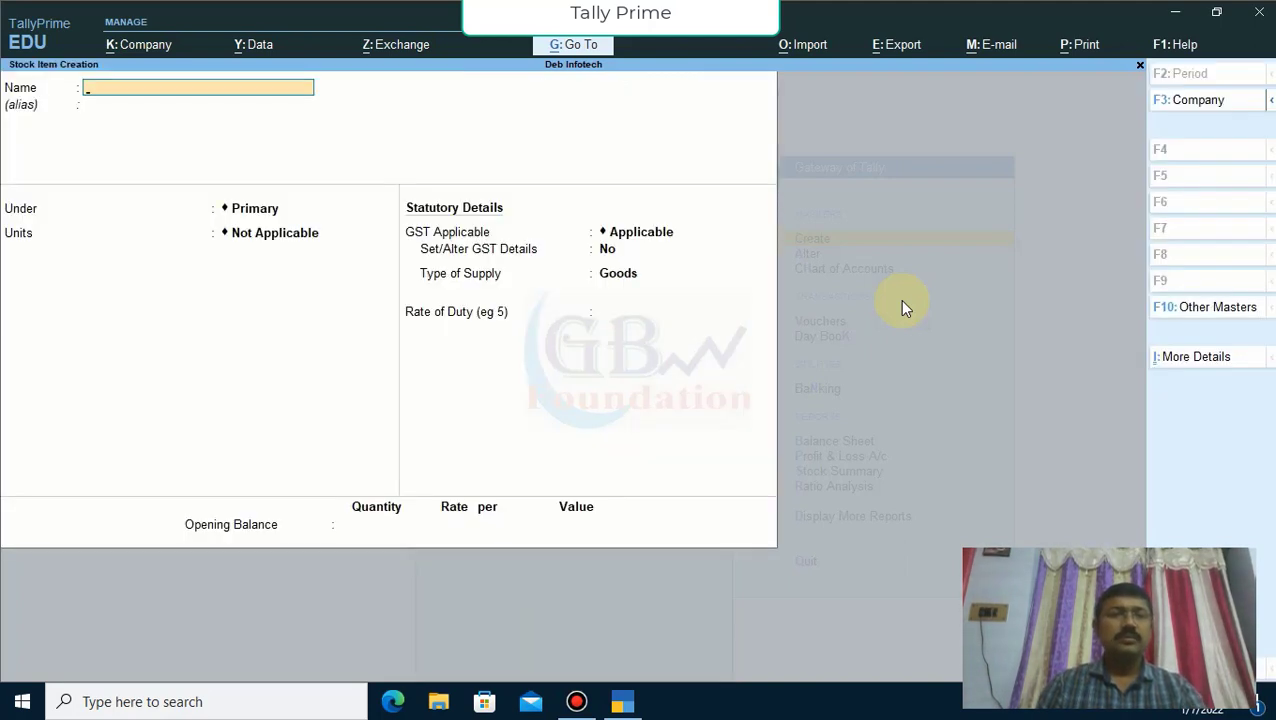
pyautogui.write('Iron')
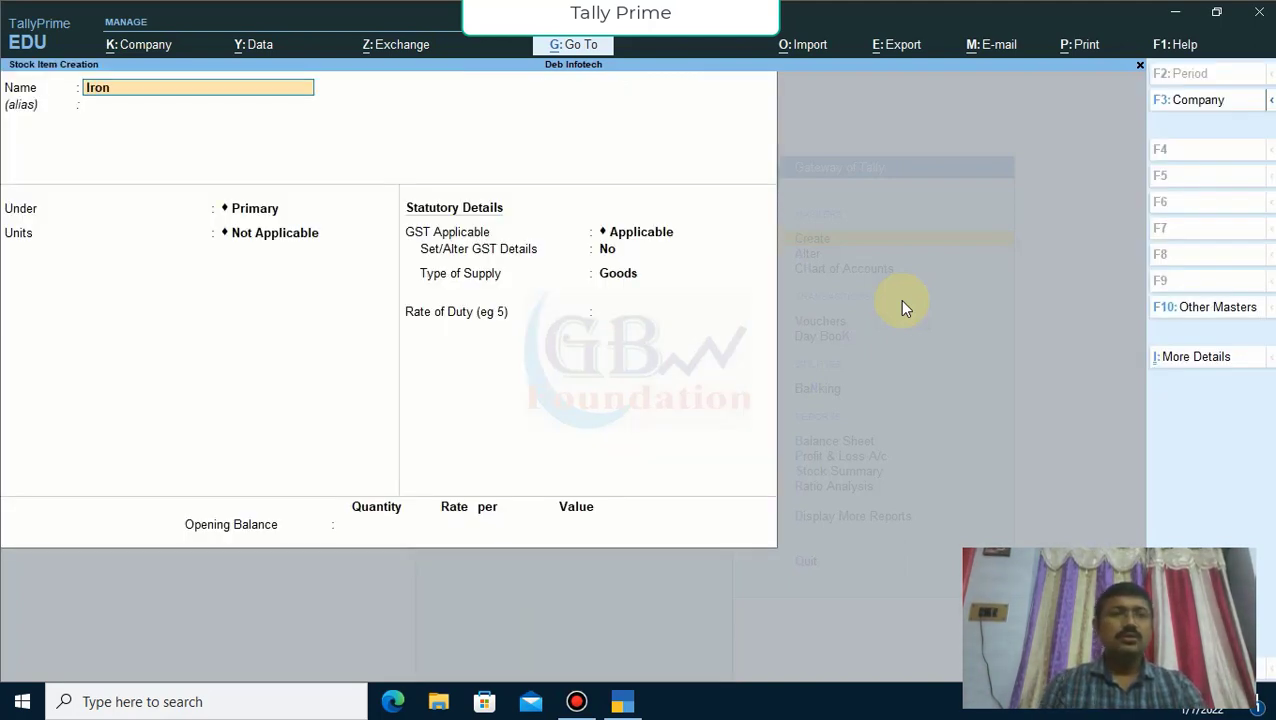
pyautogui.press('Return')
pyautogui.press('Return')
# Step: Set the Iron stock item's unit to kg, save it with the default GST details, and leave stock item creation
pyautogui.press('Return')
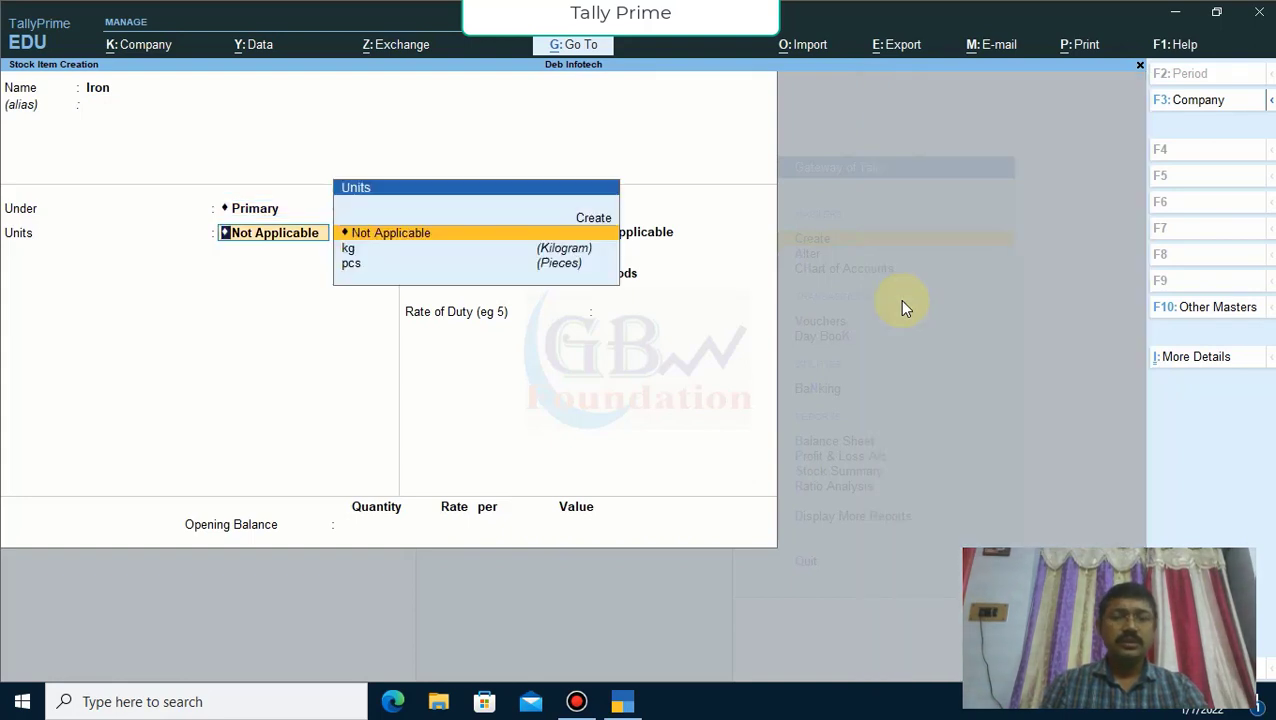
pyautogui.press('Down')
pyautogui.press('Return')
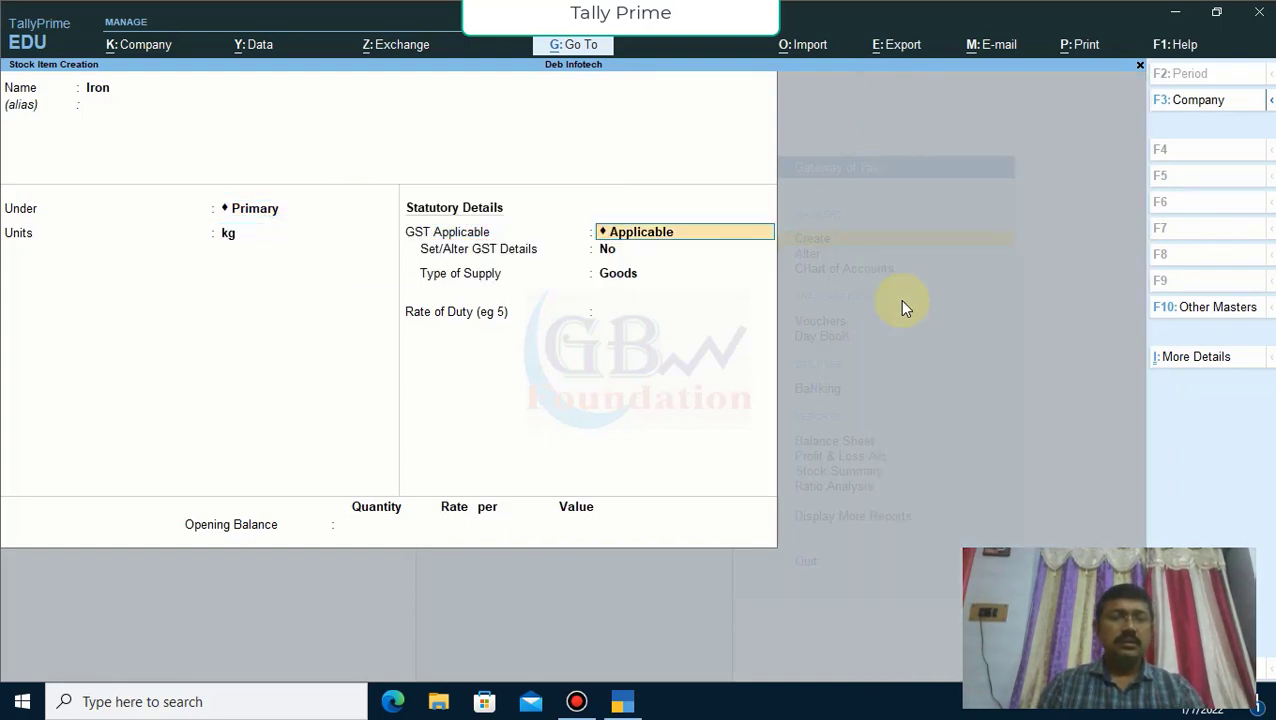
pyautogui.hotkey('ctrl', 'a')
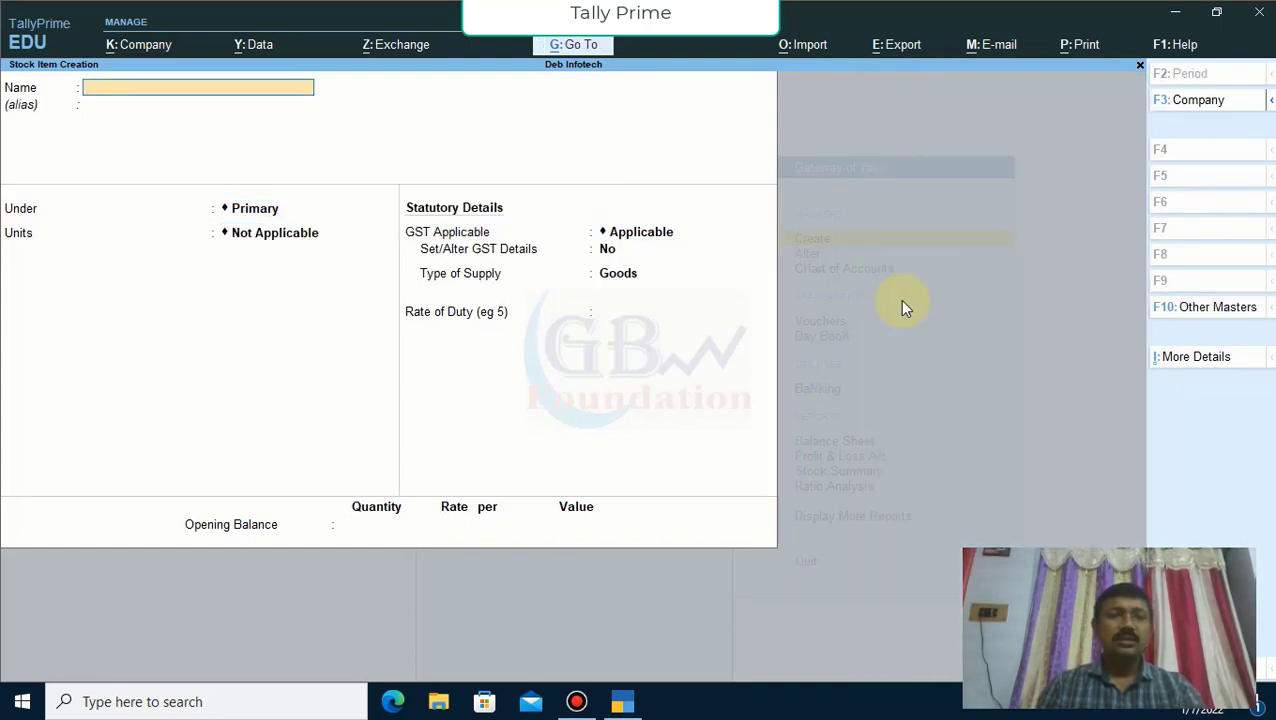
pyautogui.press('Escape')
pyautogui.press('y')
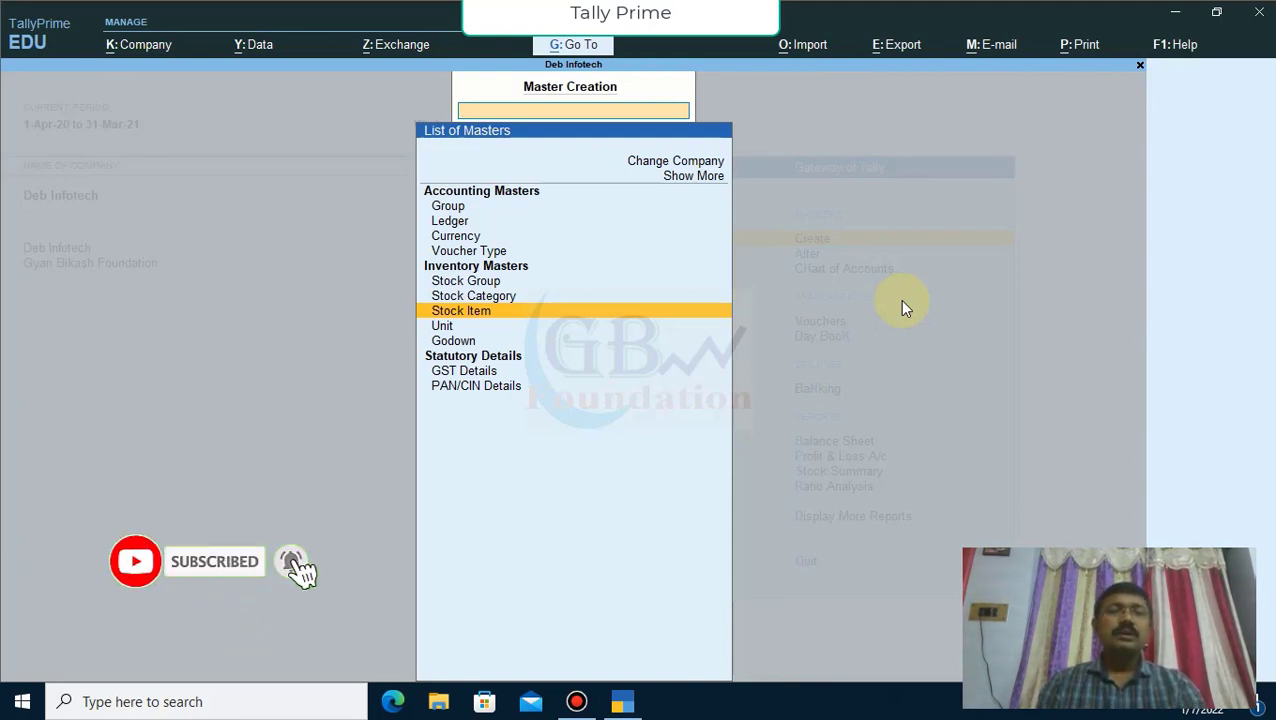
# Step: Leave master creation and open voucher entry from the Gateway of Tally
pyautogui.press('Down')
pyautogui.press('Up')
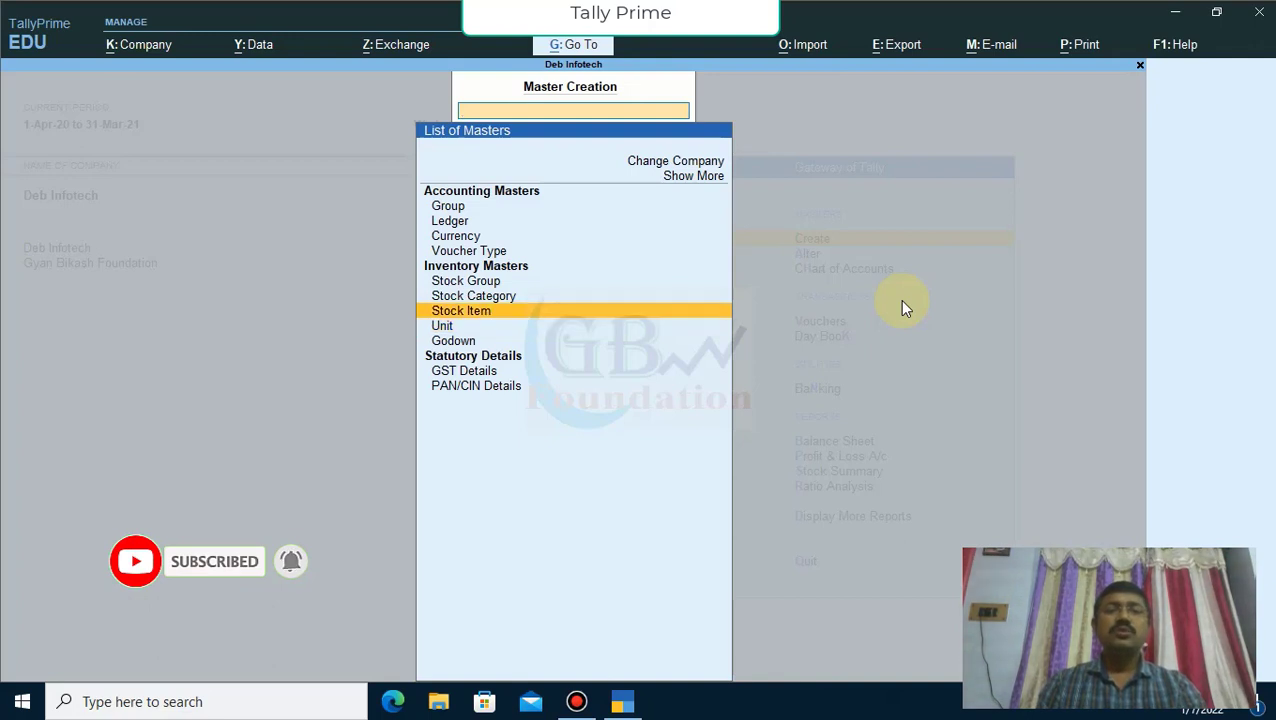
pyautogui.press('Escape')
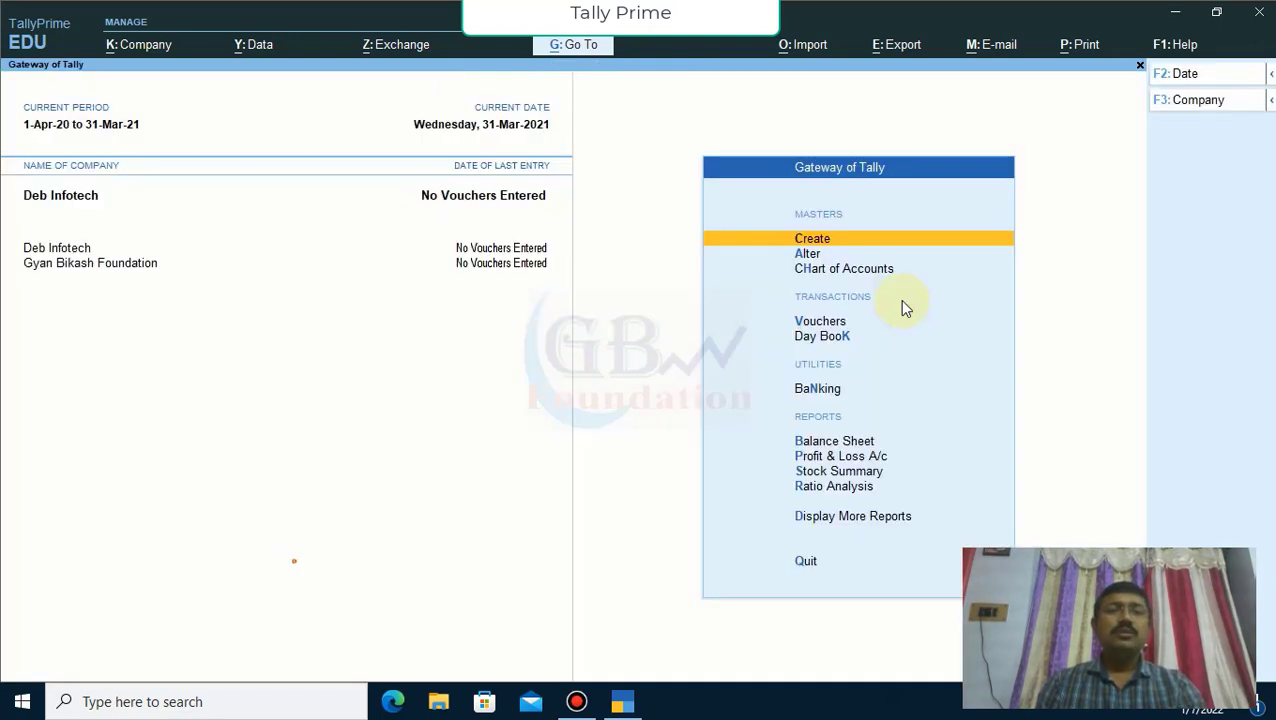
pyautogui.press('Down')
pyautogui.press('Down')
pyautogui.press('Down')
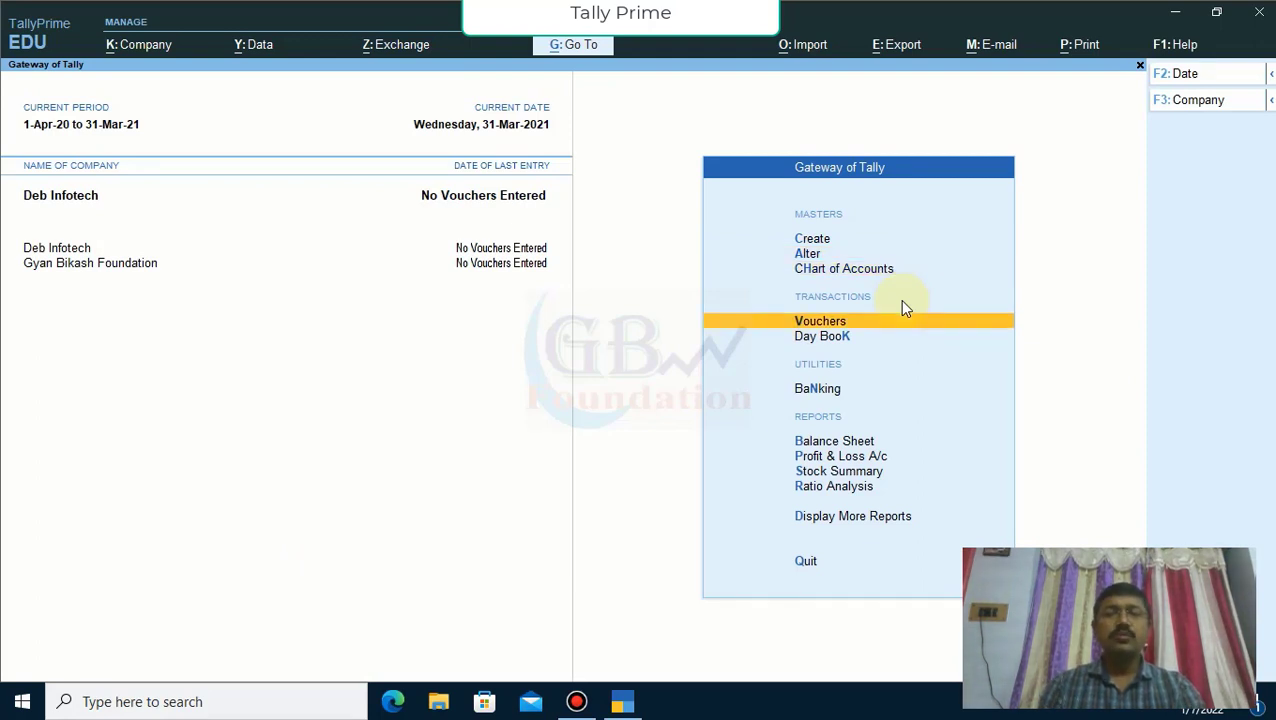
pyautogui.press('Return')
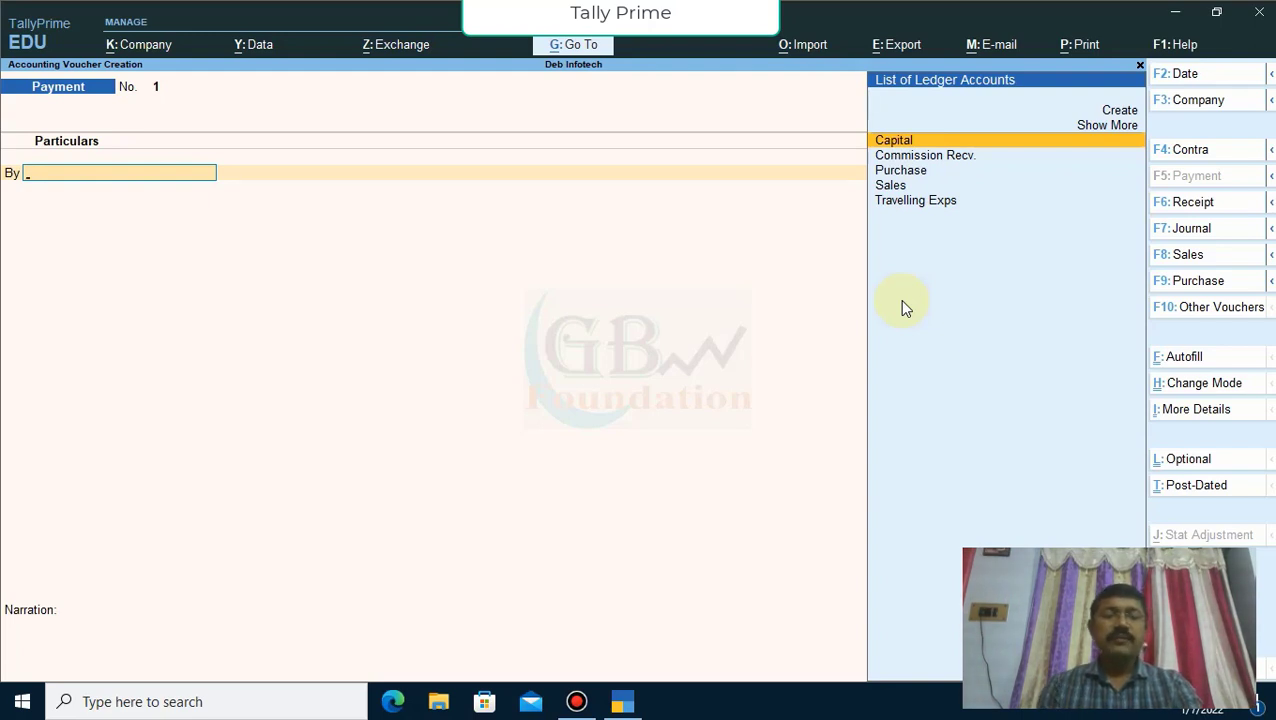
# Step: Start a receipt voucher that credits Capital with 100000
pyautogui.press('F6')
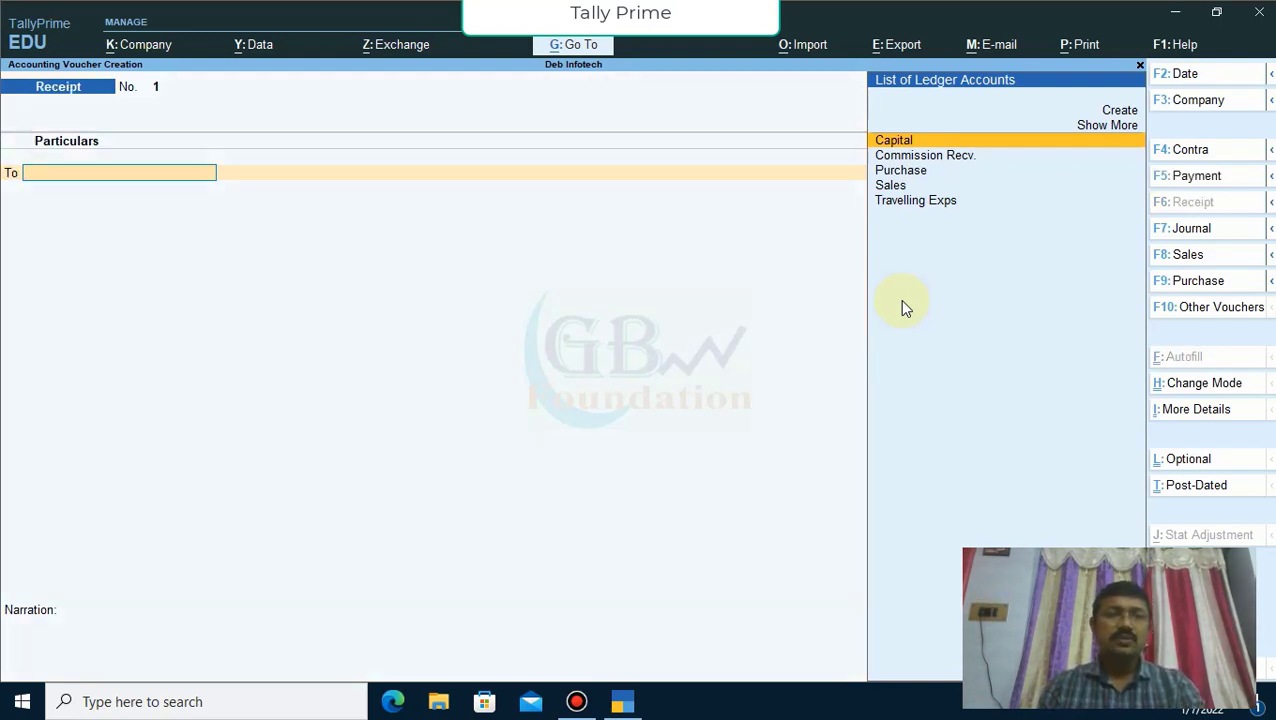
pyautogui.press('Return')
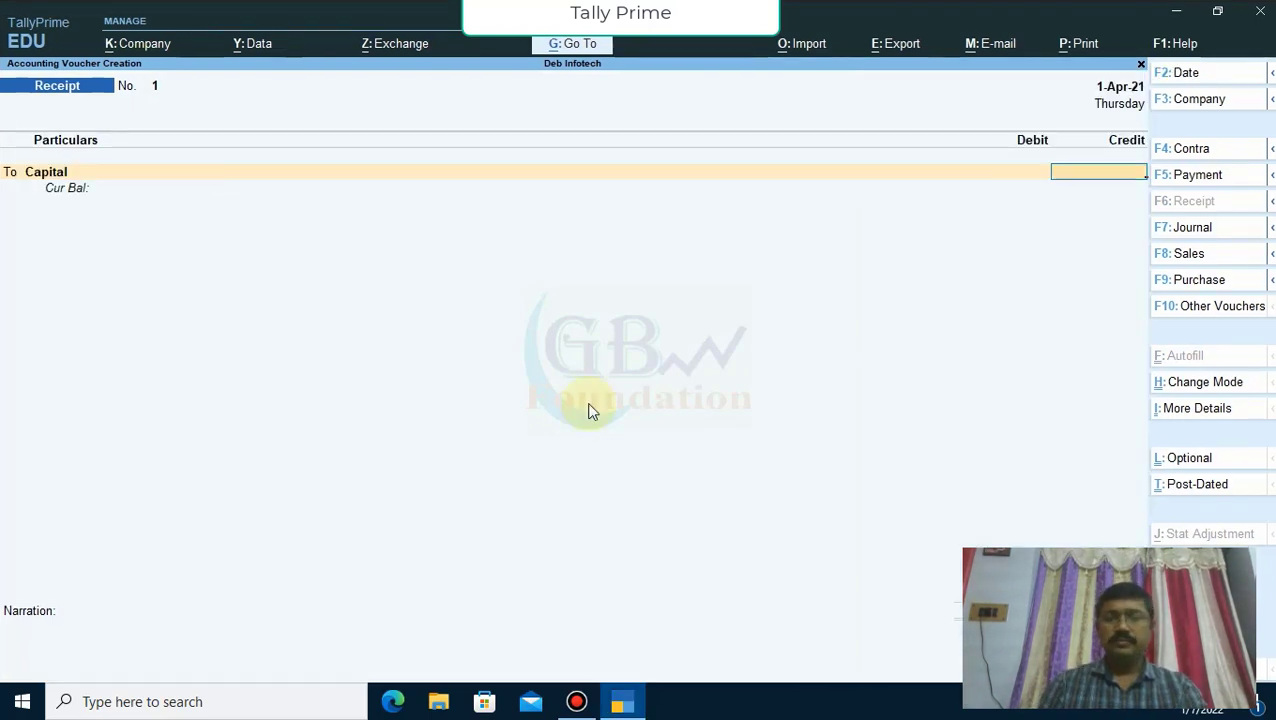
pyautogui.write('10000')
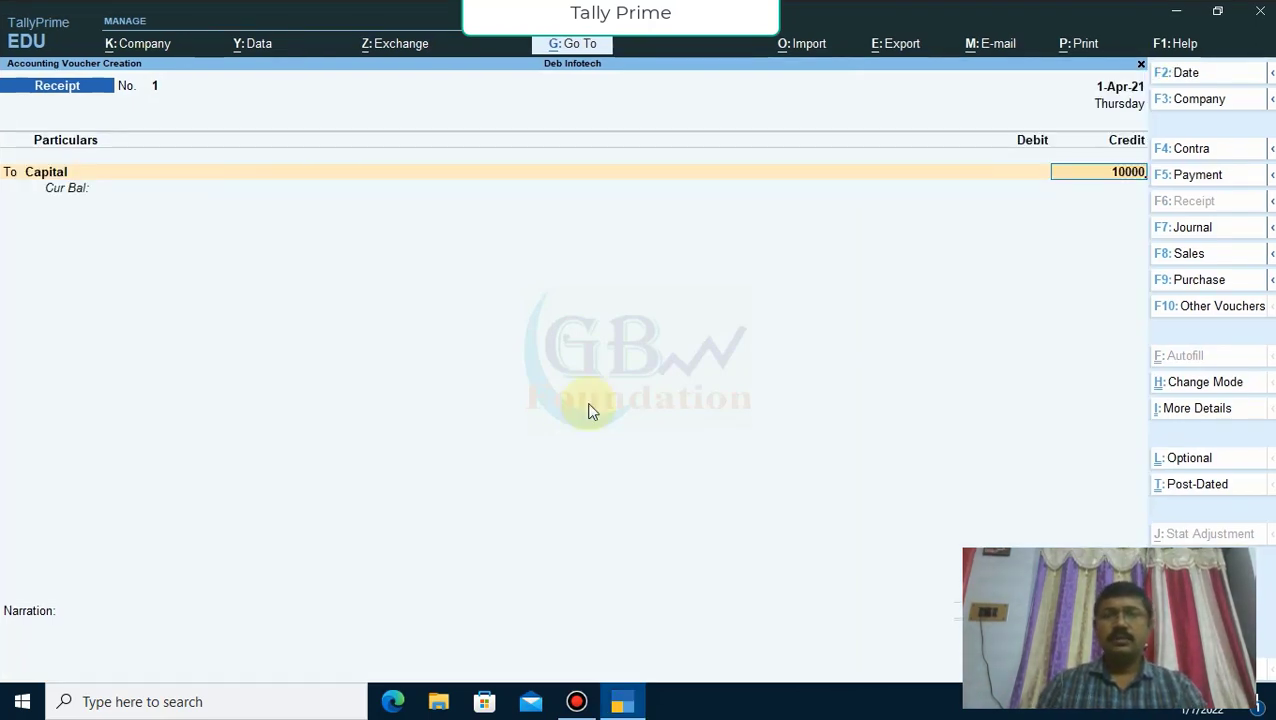
pyautogui.write('0')
pyautogui.press('Return')
pyautogui.press('Return')
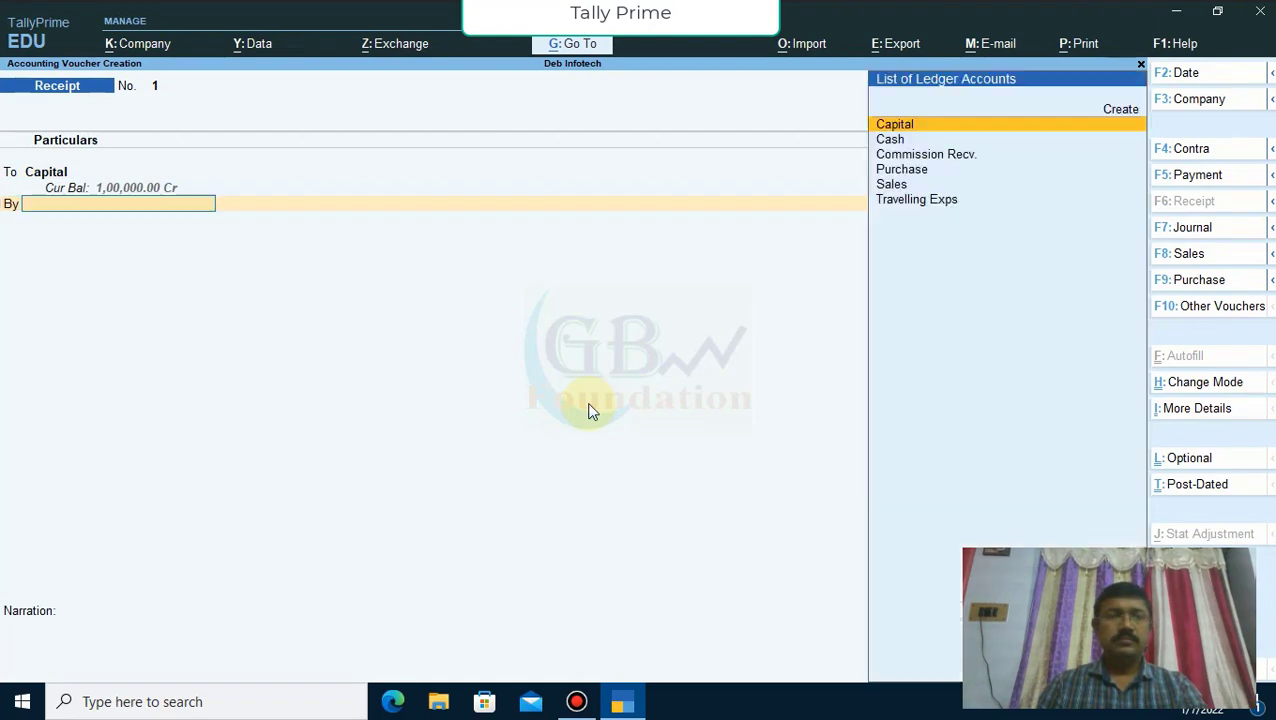
# Step: Debit Cash with 1,00,000.00 in the receipt voucher and save it without a narration
pyautogui.press('Down')
pyautogui.press('Return')
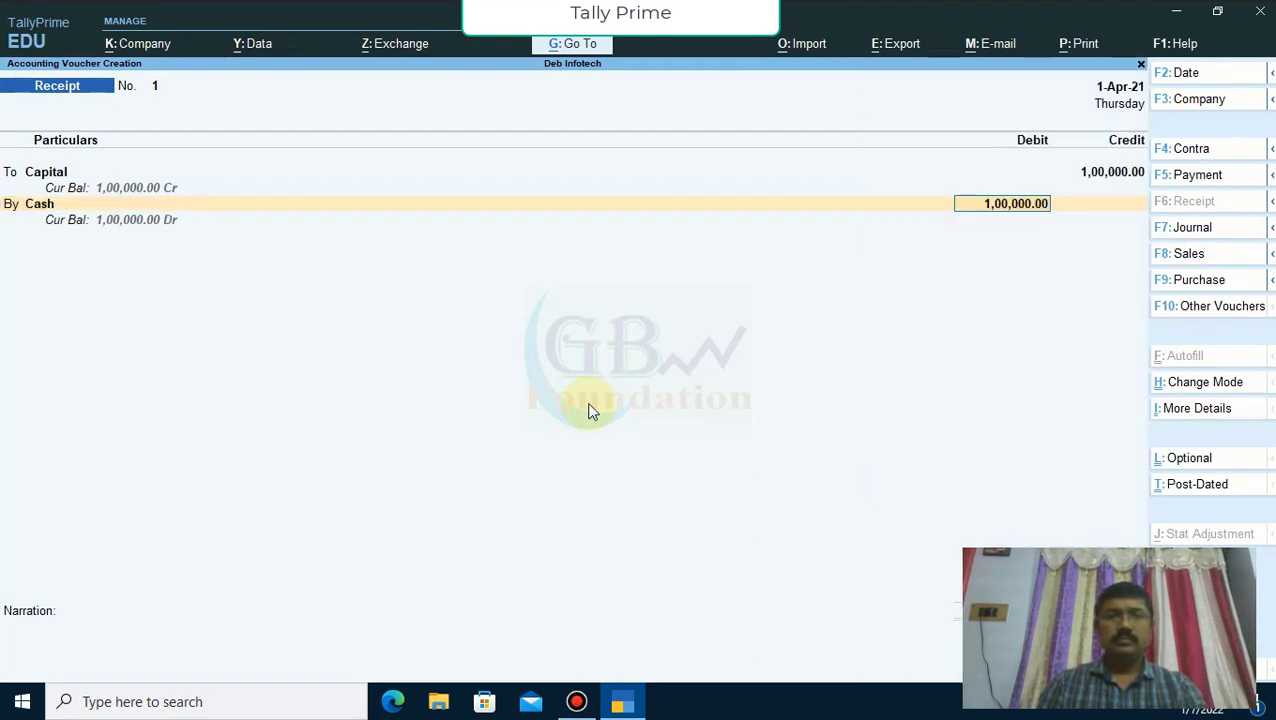
pyautogui.press('Return')
pyautogui.press('Return')
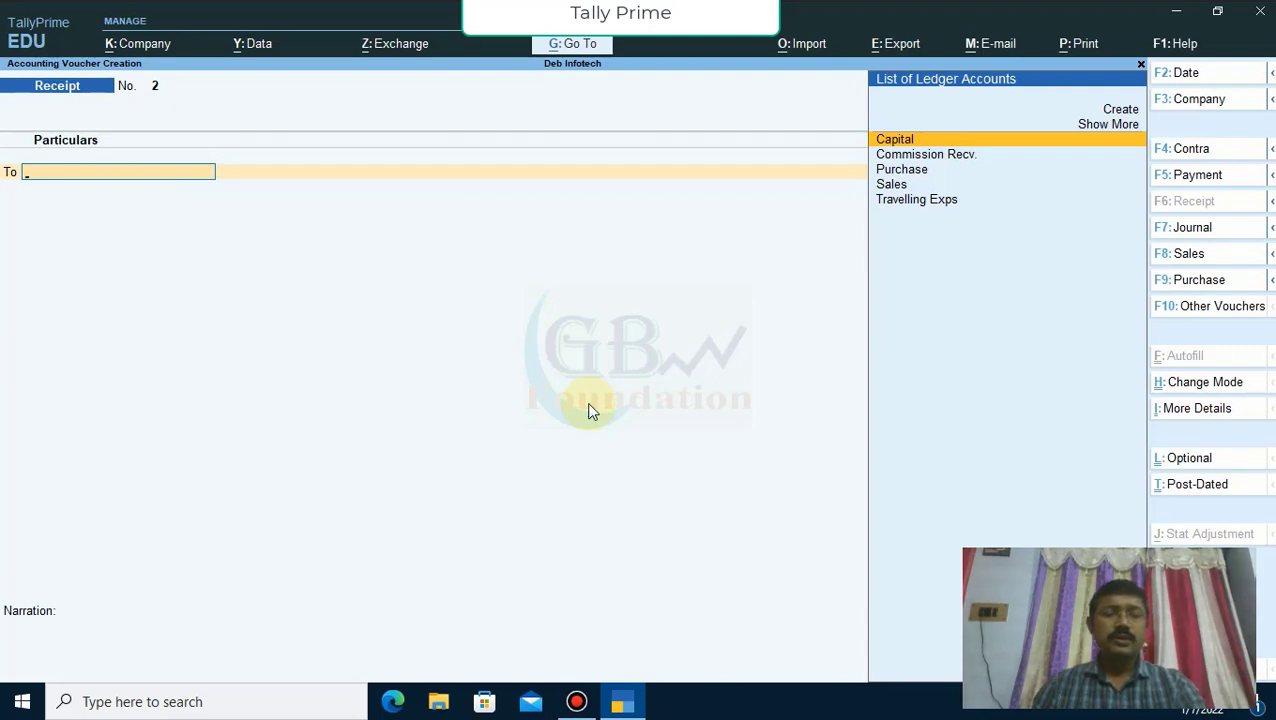
# Step: Start a contra voucher crediting Cash with 10000, and open creation of a new ledger for its debit line
pyautogui.press('F4')
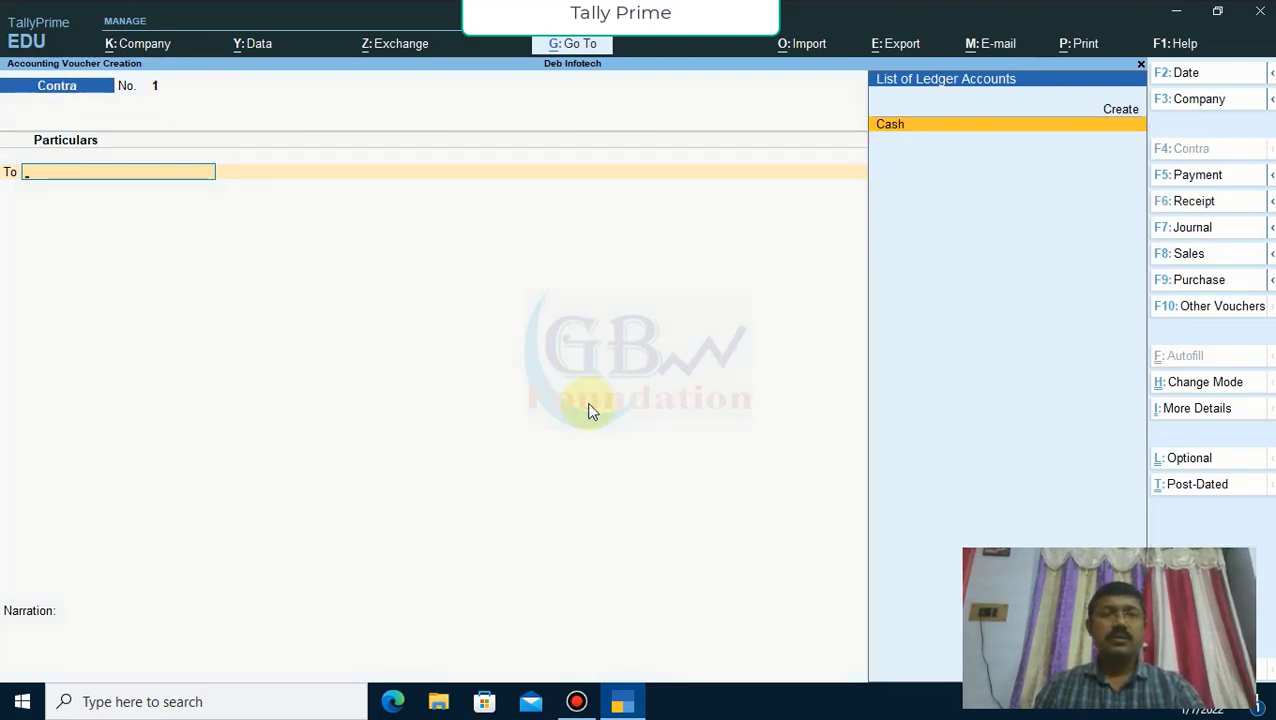
pyautogui.press('Return')
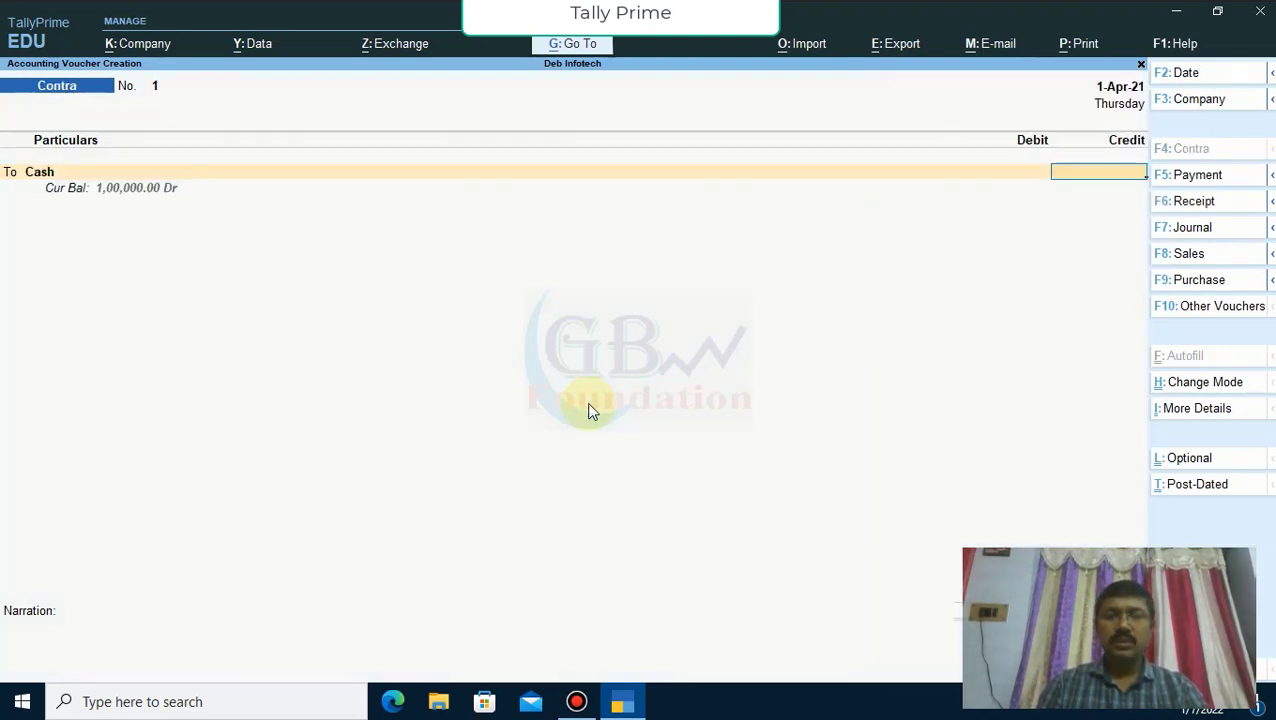
pyautogui.write('10000')
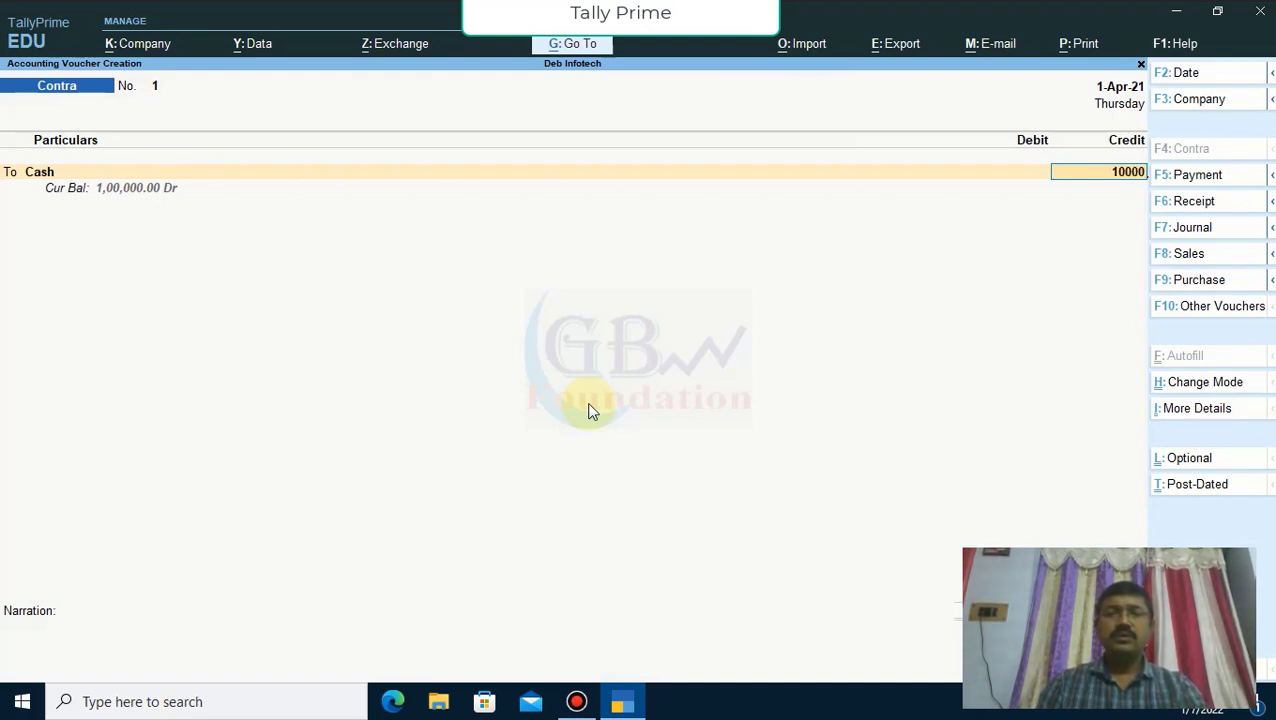
pyautogui.press('Return')
pyautogui.press('Return')
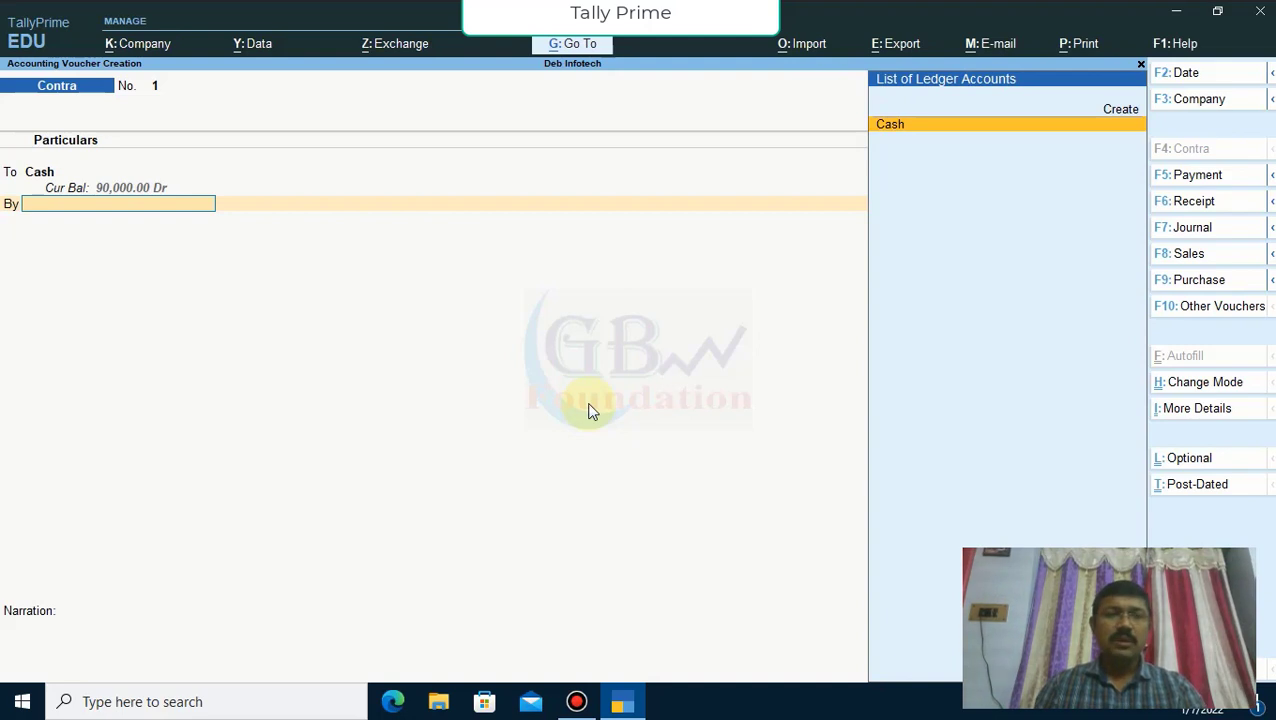
pyautogui.hotkey('alt', 'c')
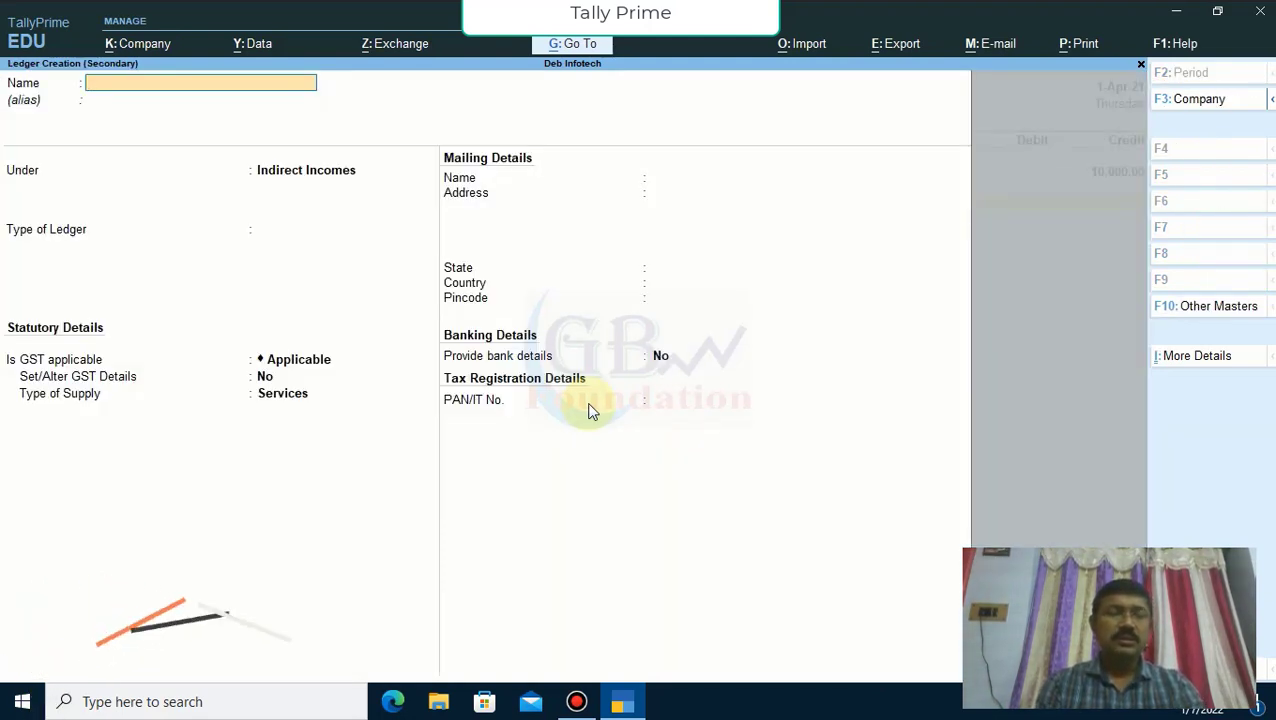
pyautogui.write('L')
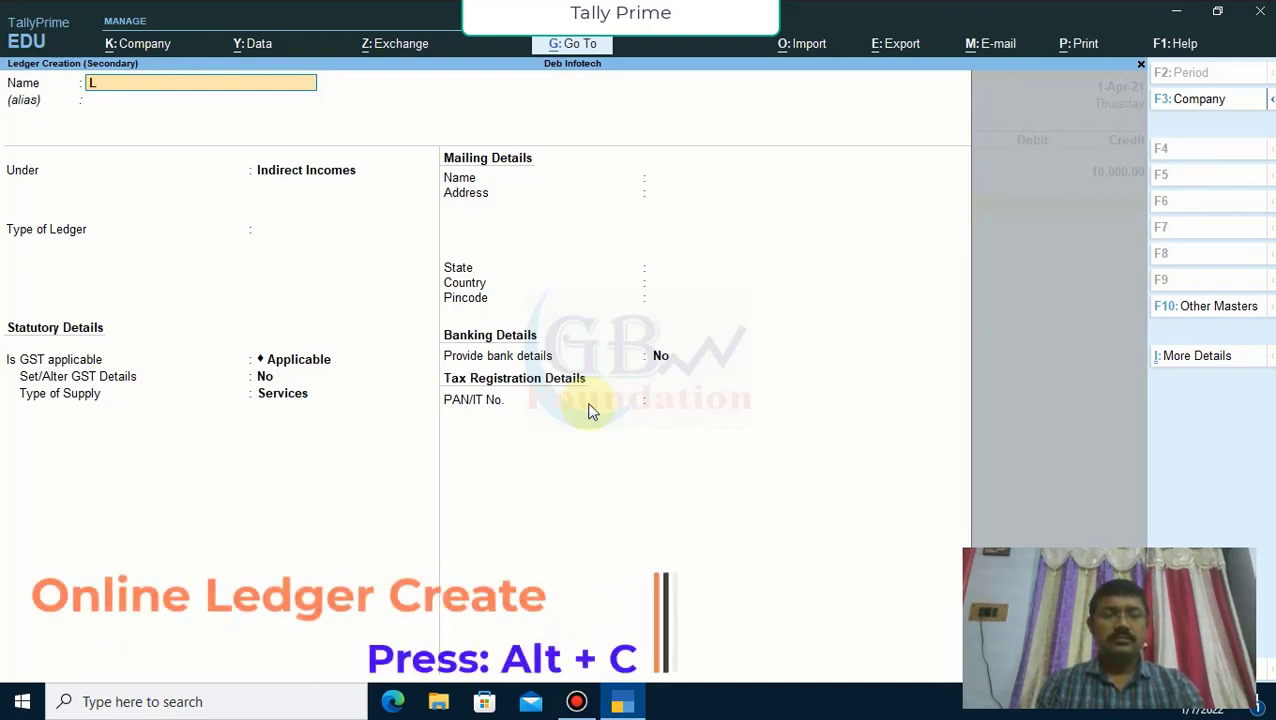
pyautogui.write('edger')
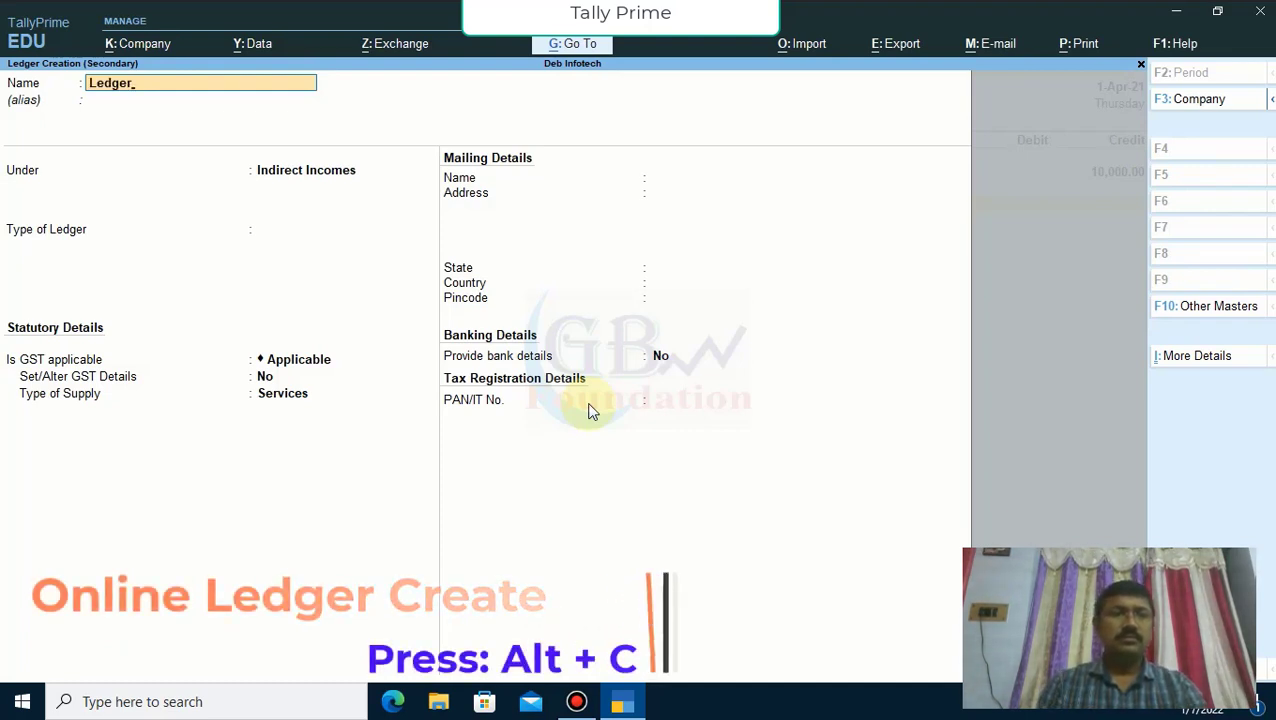
pyautogui.press('Return')
pyautogui.press('Return')
pyautogui.press('BackSpace')
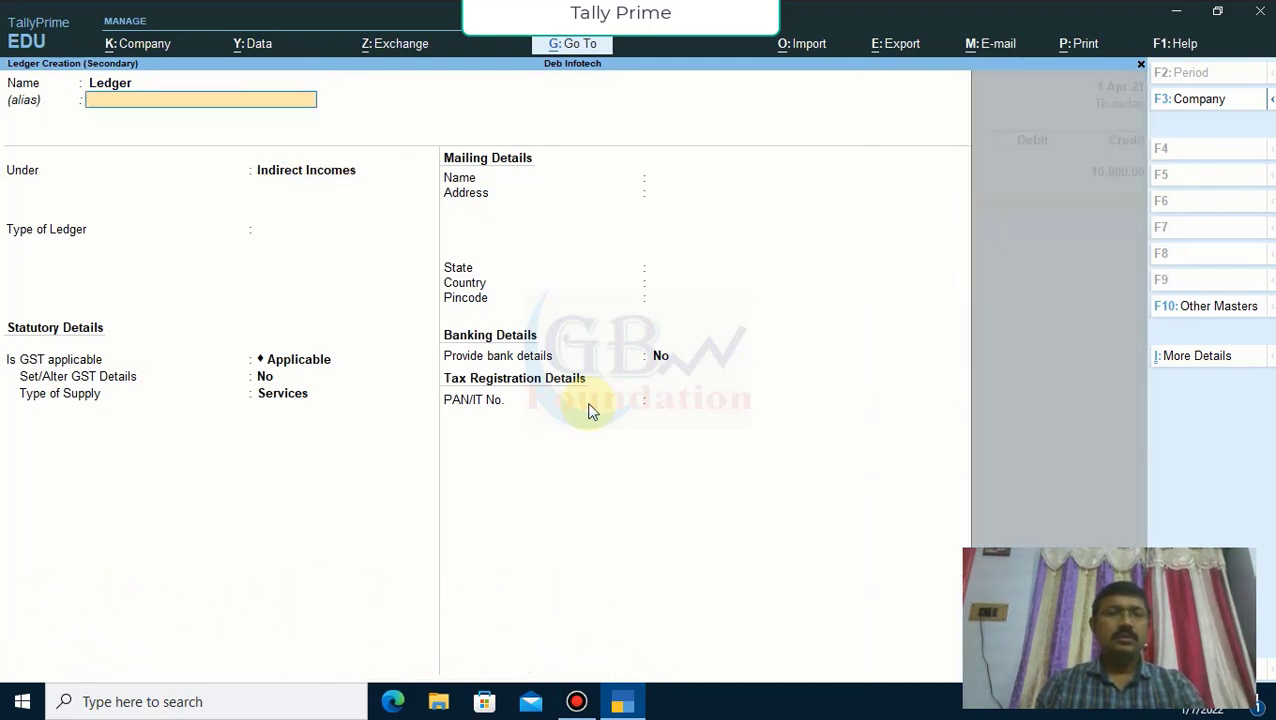
pyautogui.press('BackSpace')
pyautogui.press('BackSpace')
pyautogui.press('BackSpace')
pyautogui.press('BackSpace')
pyautogui.press('BackSpace')
pyautogui.press('BackSpace')
pyautogui.press('BackSpace')
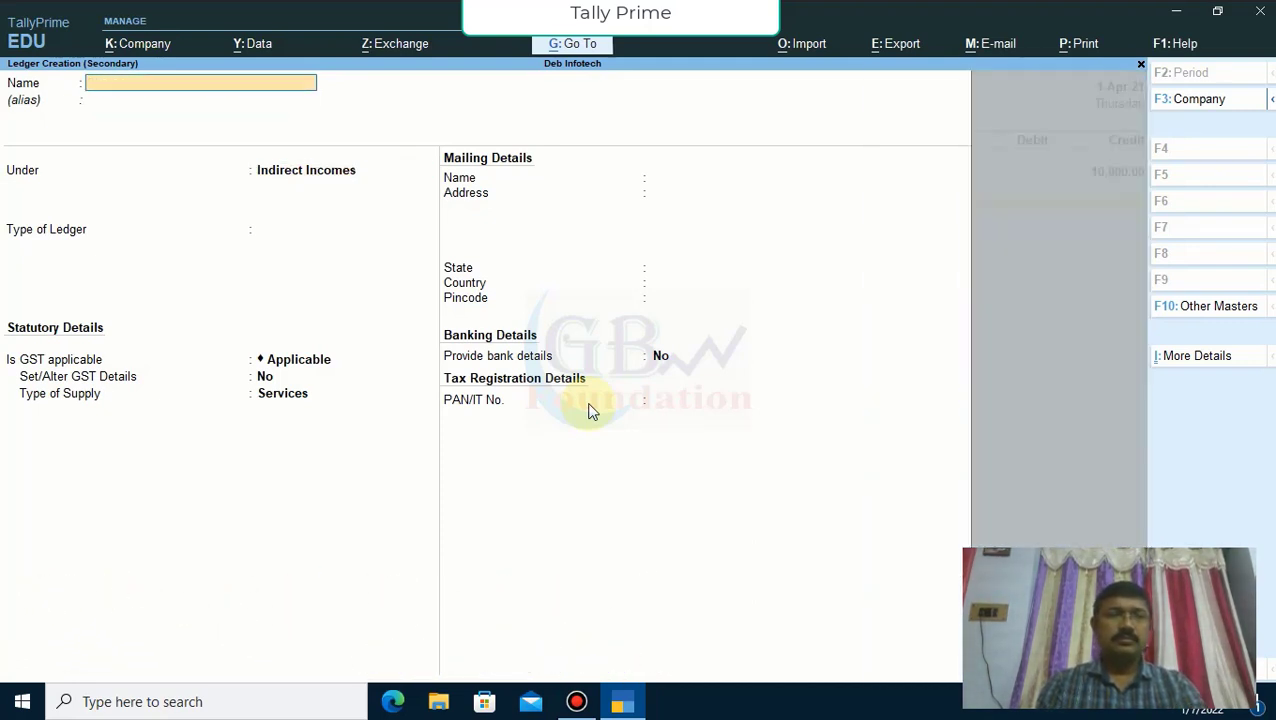
# Step: Create a ledger named Bank under Bank Accounts with default bank details, and debit it with 10,000.00 in the contra voucher
pyautogui.write('Bank')
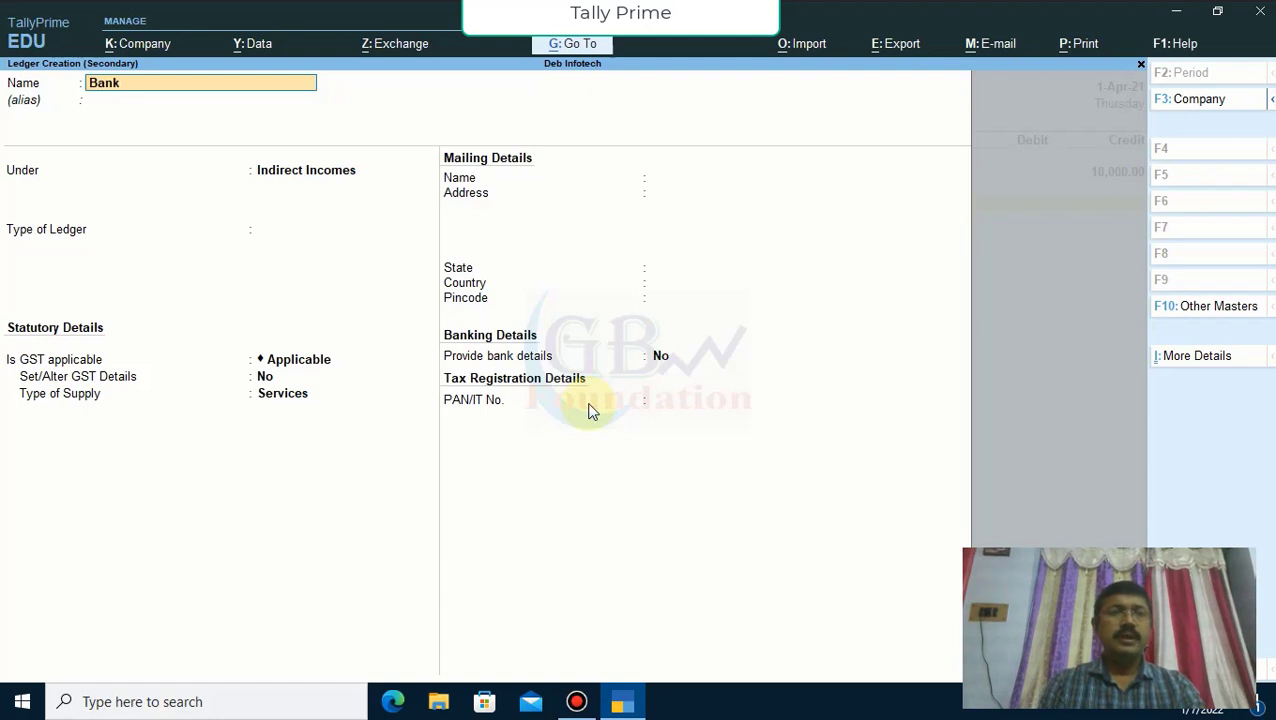
pyautogui.press('Return')
pyautogui.press('Return')
pyautogui.write('Ba')
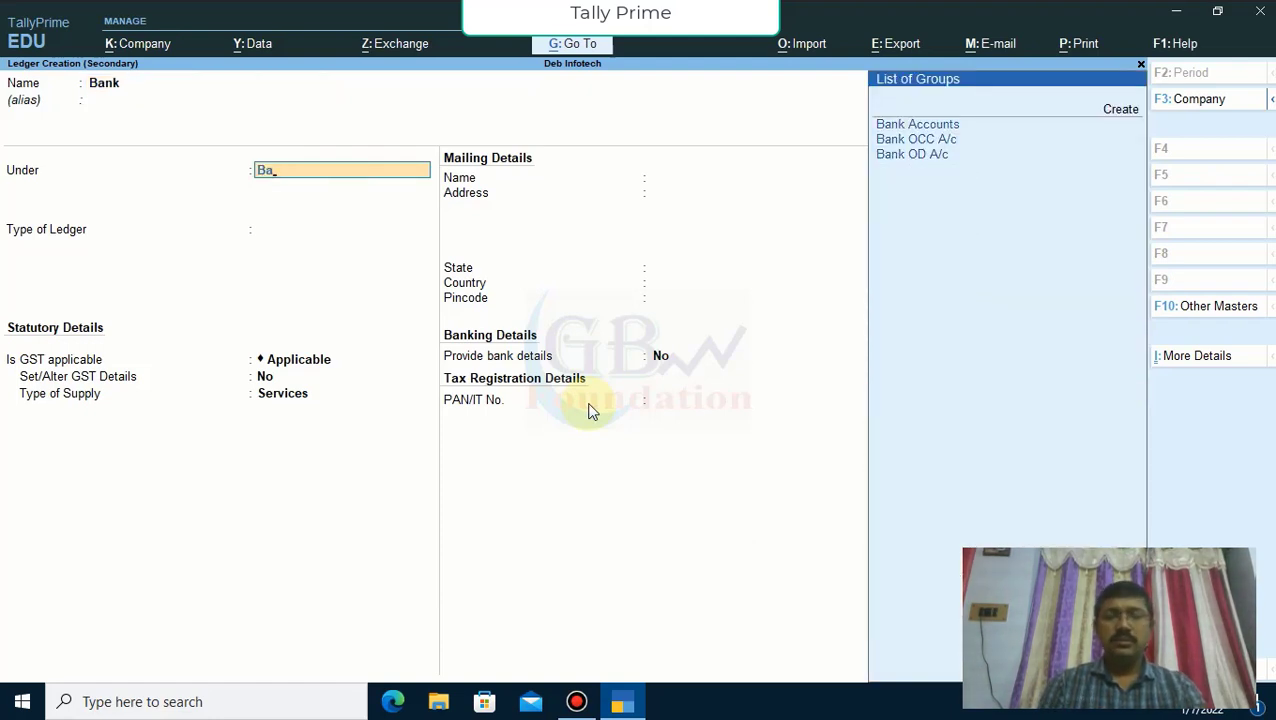
pyautogui.press('Return')
pyautogui.press('Return')
pyautogui.press('ctrl')
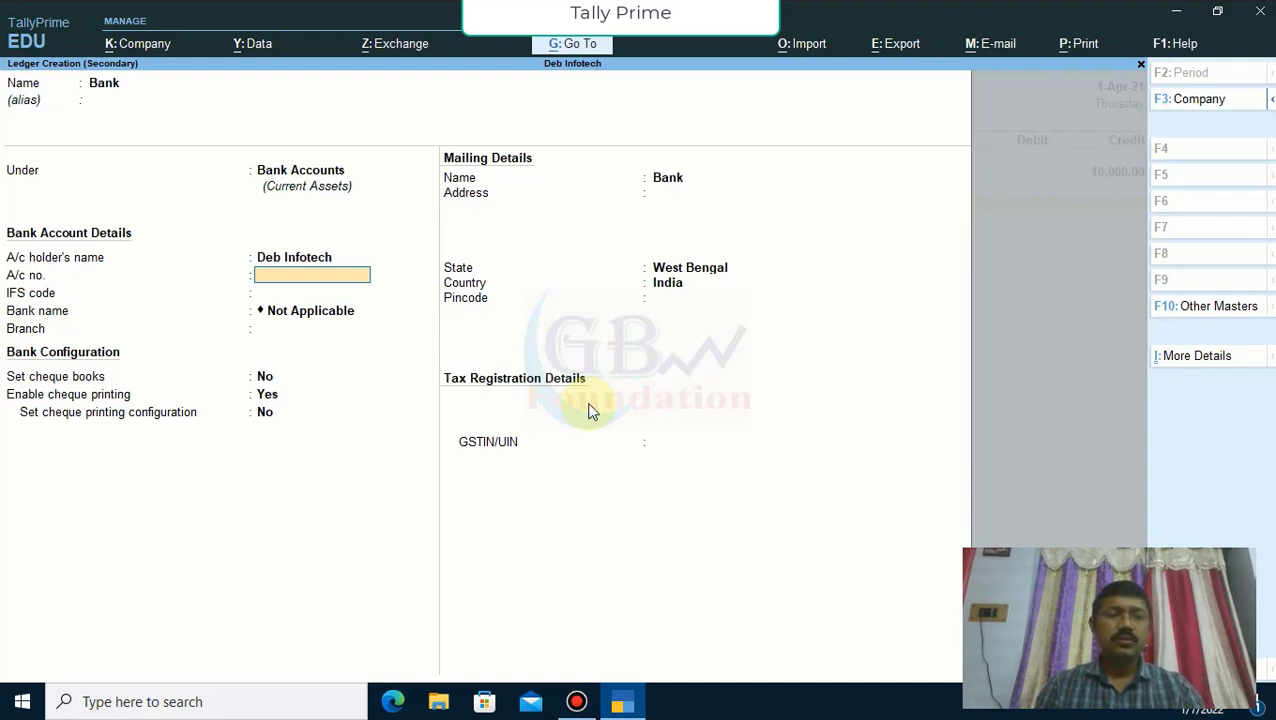
pyautogui.hotkey('ctrl', 'a')
pyautogui.press('Return')
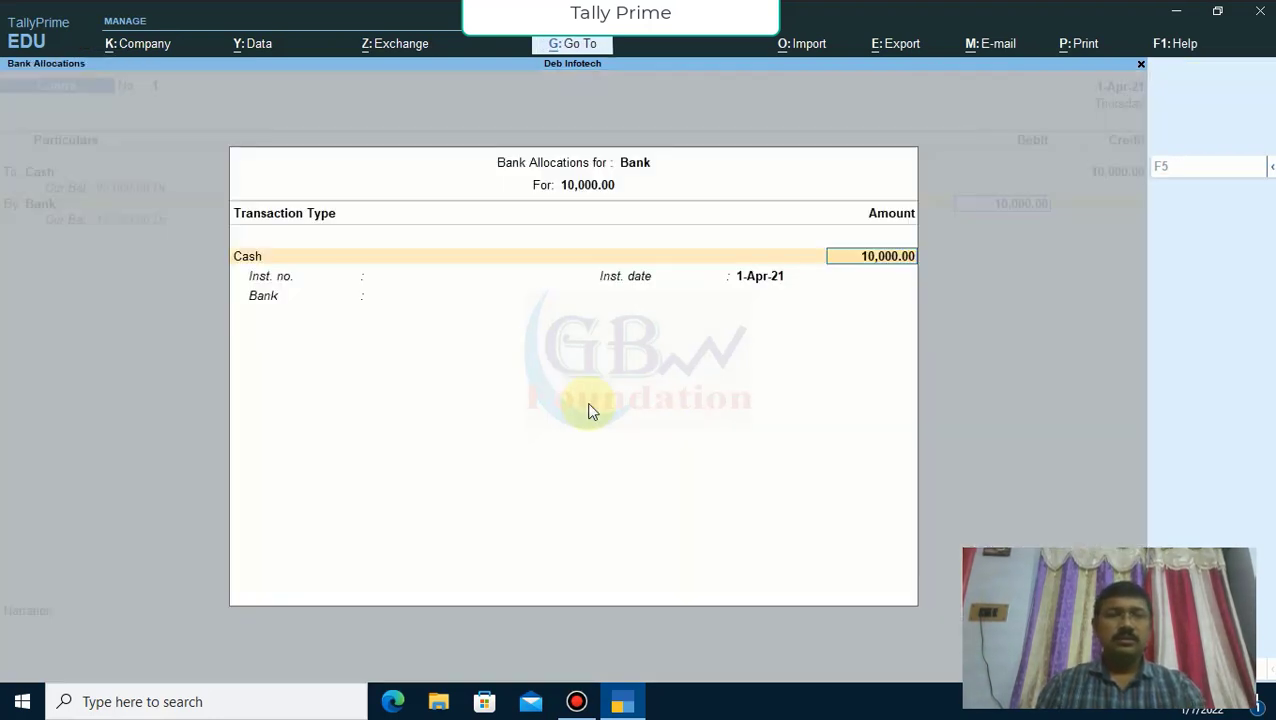
# Step: Accept the Bank allocation as a Cash transaction with blank denominations and instrument details, and save the contra voucher
pyautogui.press('Return')
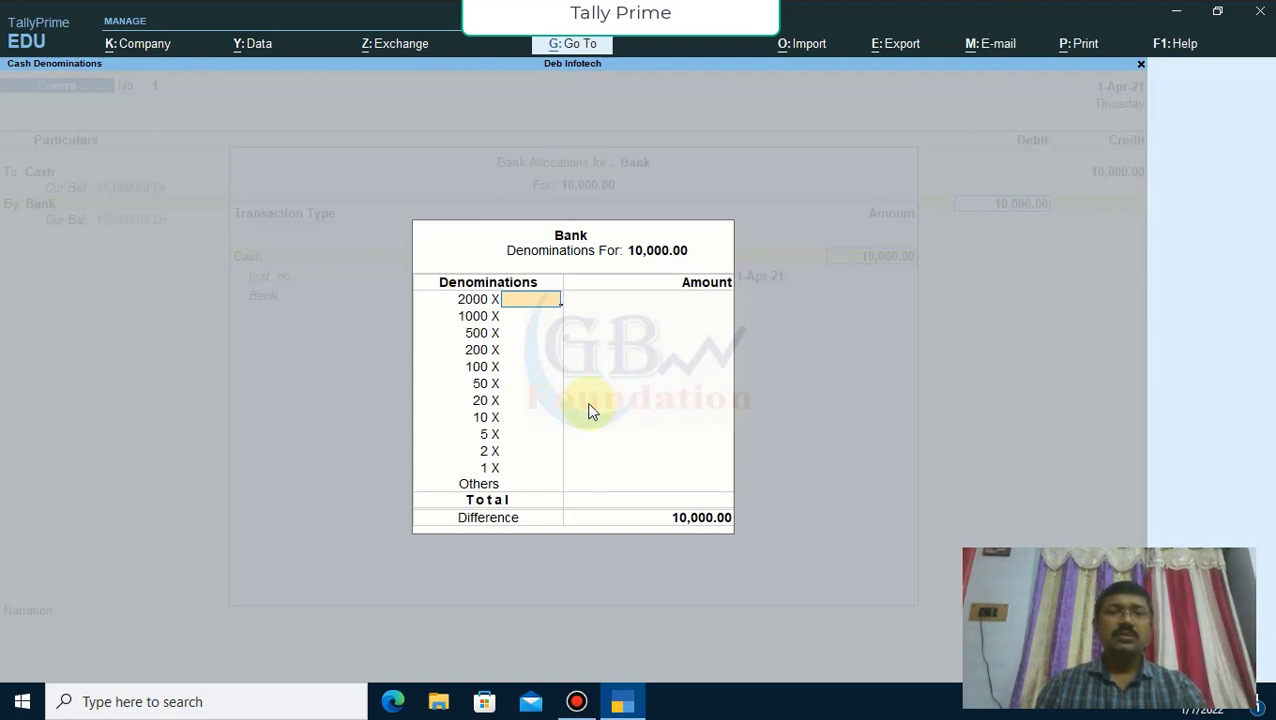
pyautogui.press('Return')
pyautogui.press('Return')
pyautogui.press('Return')
pyautogui.press('Return')
pyautogui.press('Return')
pyautogui.press('Return')
pyautogui.press('Return')
pyautogui.press('Return')
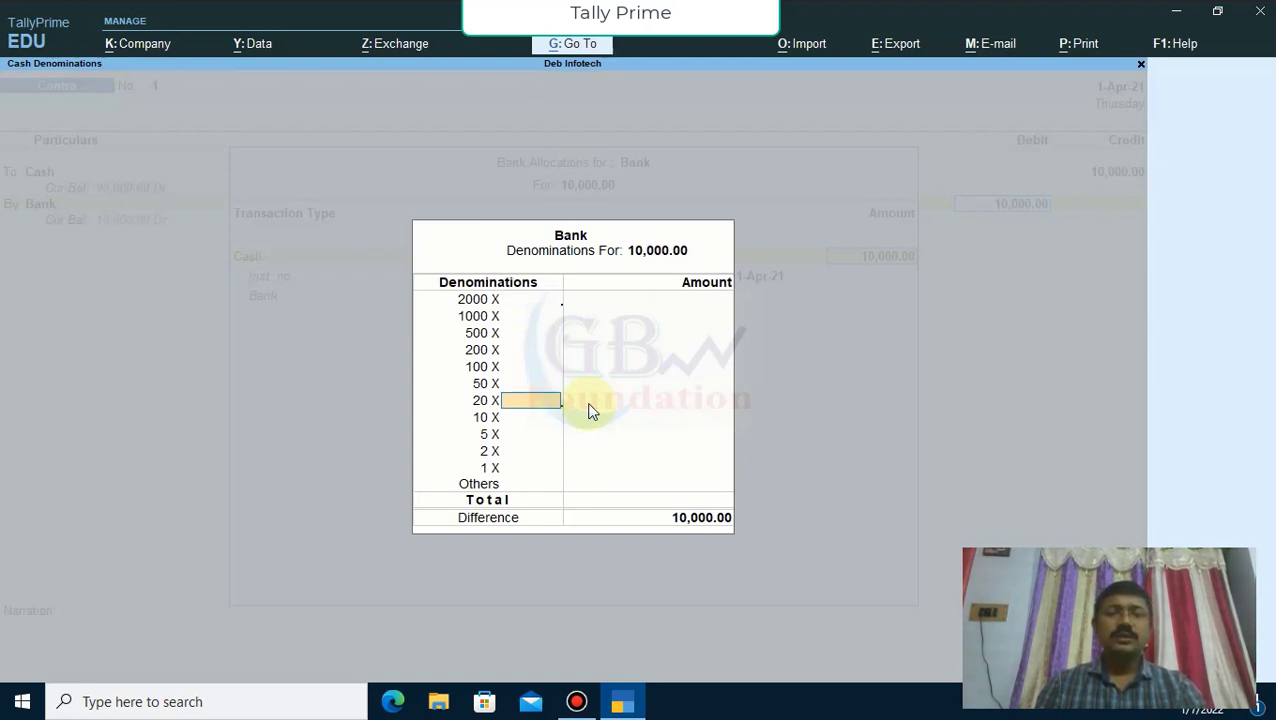
pyautogui.press('Return')
pyautogui.press('Return')
pyautogui.press('Return')
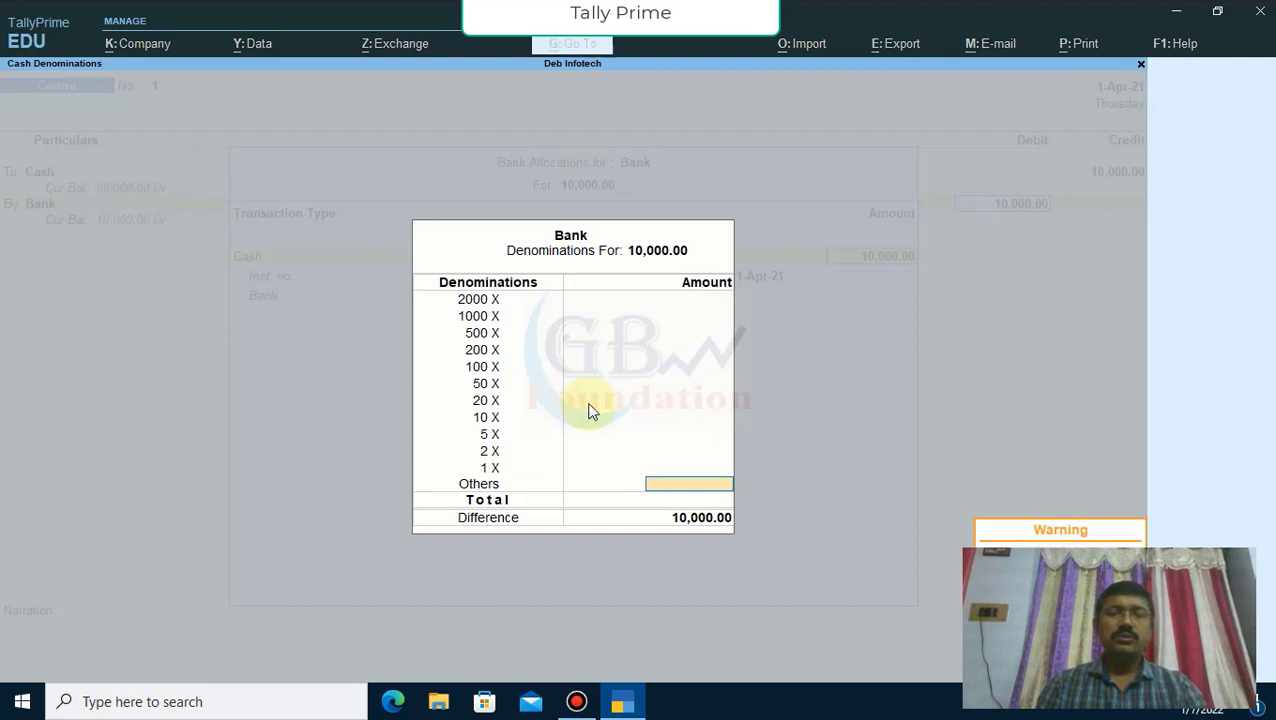
pyautogui.press('Return')
pyautogui.press('Return')
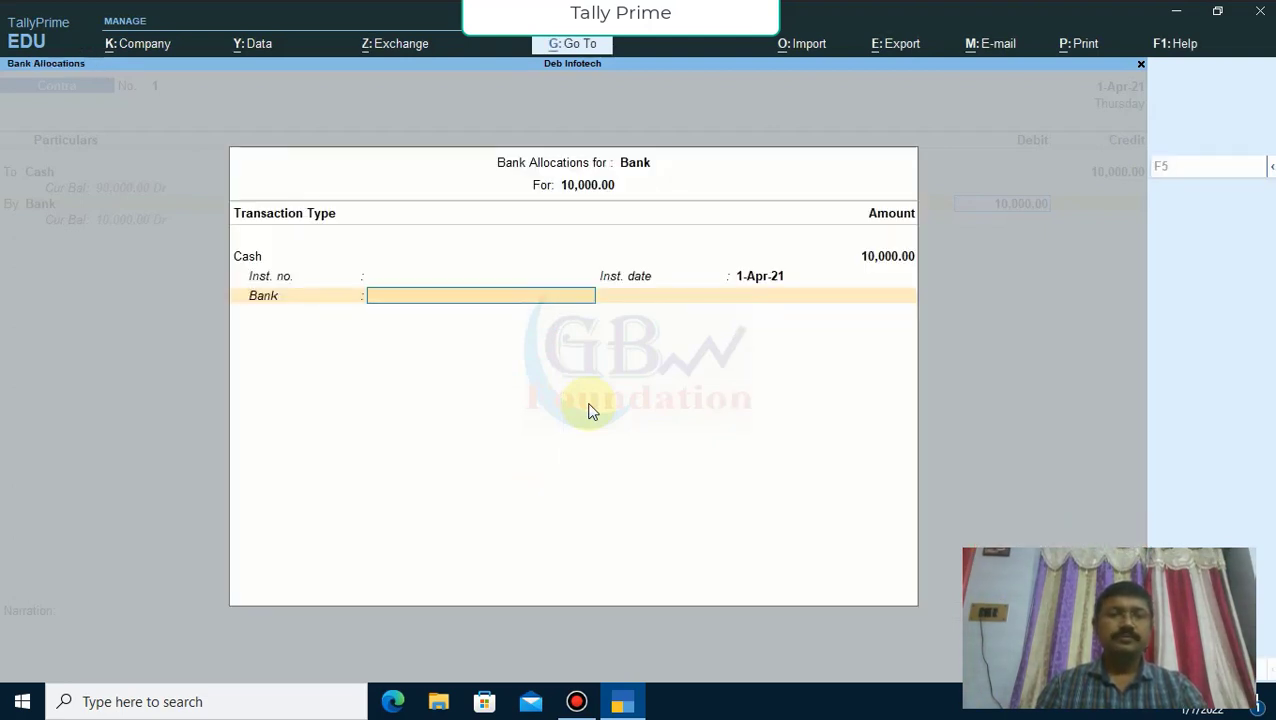
pyautogui.press('Return')
pyautogui.press('Return')
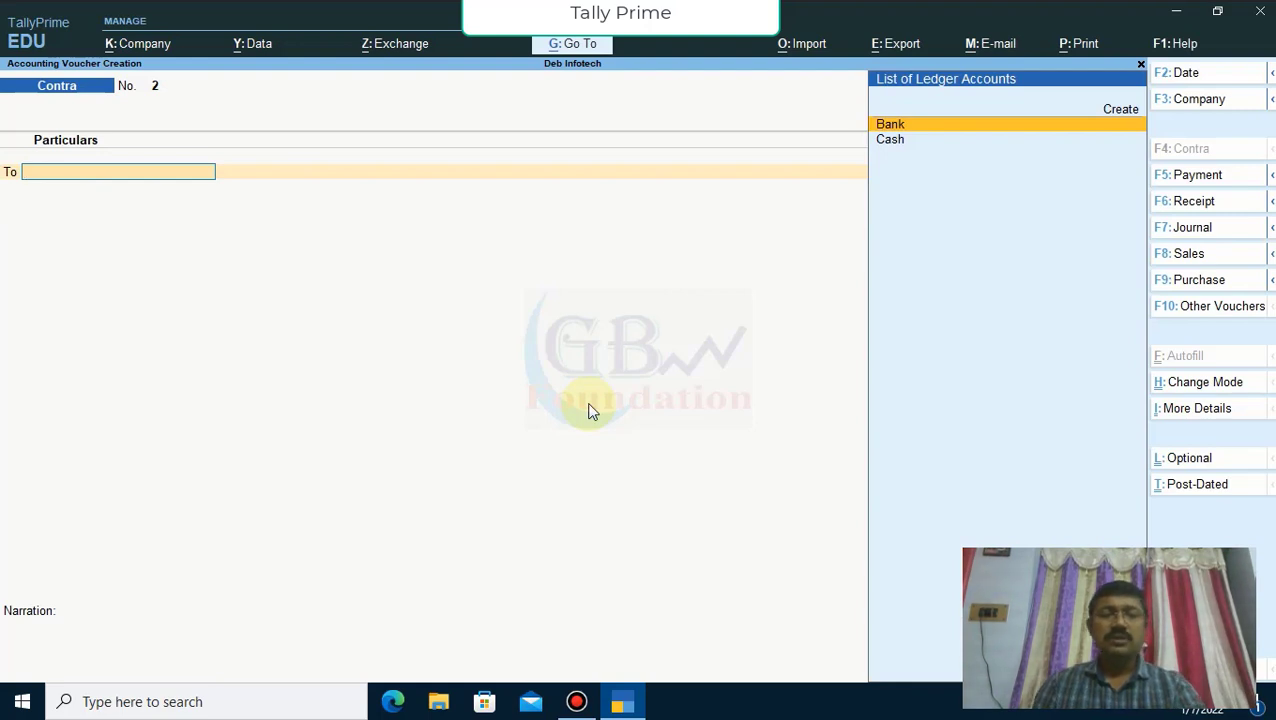
# Step: Start a purchase voucher with supplier invoice number 125 dated 1-Apr-21
pyautogui.press('F9')
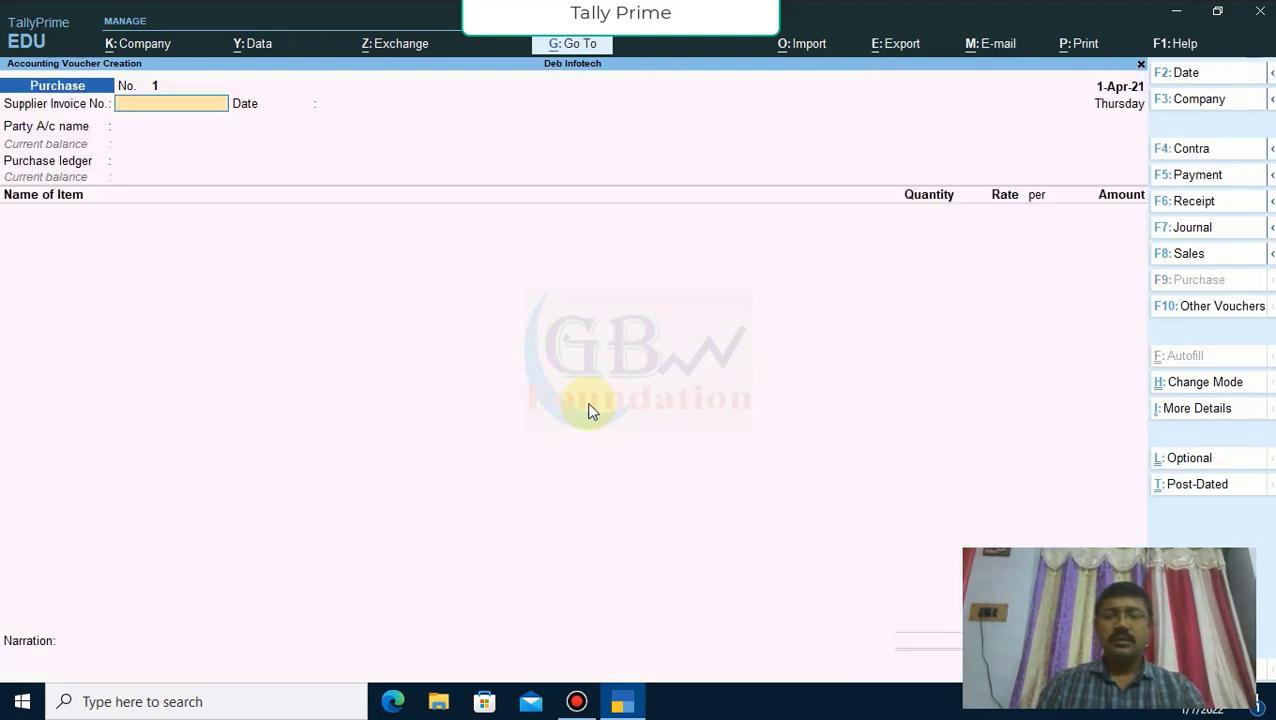
pyautogui.write('125')
pyautogui.press('Return')
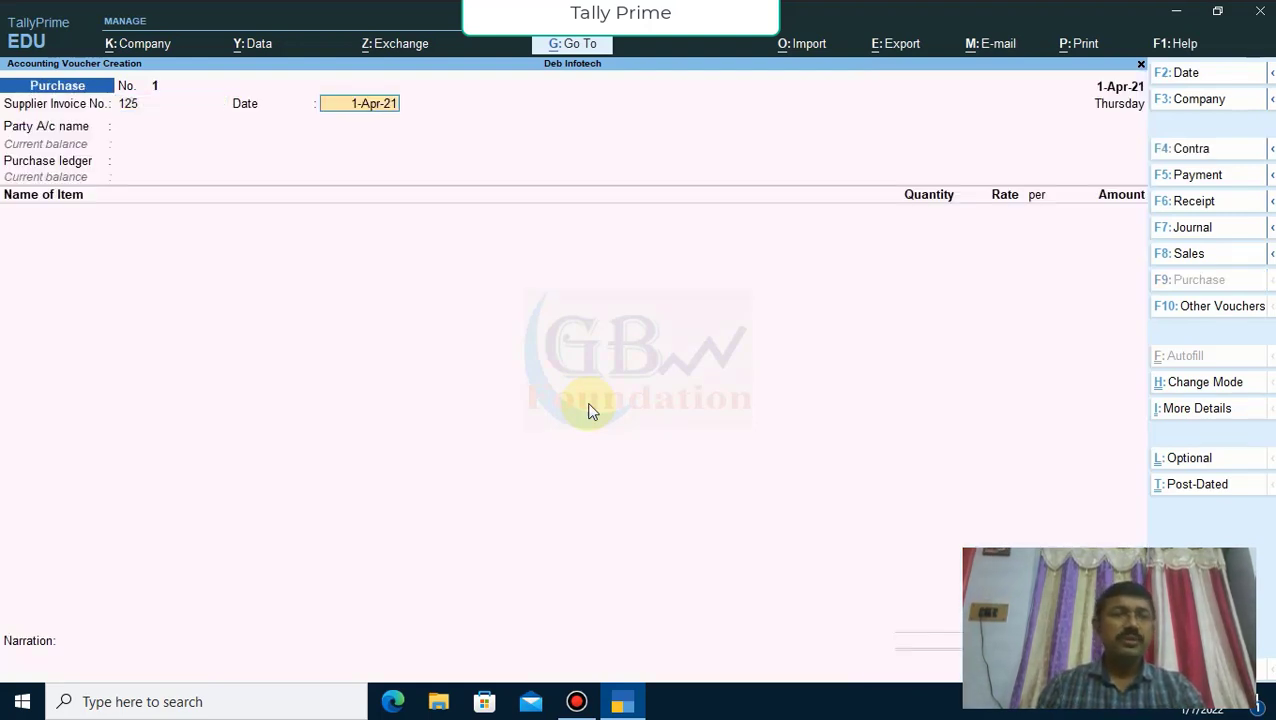
pyautogui.press('Return')
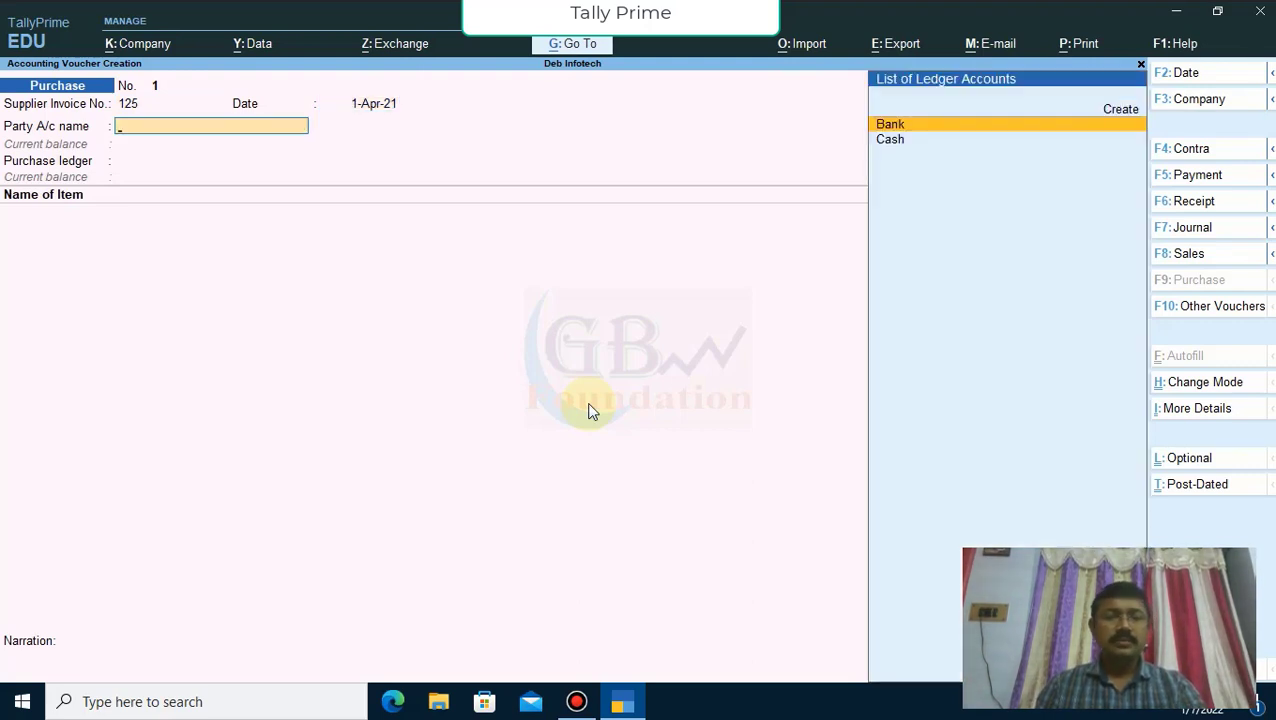
# Step: Create a party ledger named XYZ & CO. under Sundry Creditors from within the purchase voucher, keeping its other details at their defaults
pyautogui.hotkey('alt', 'c')
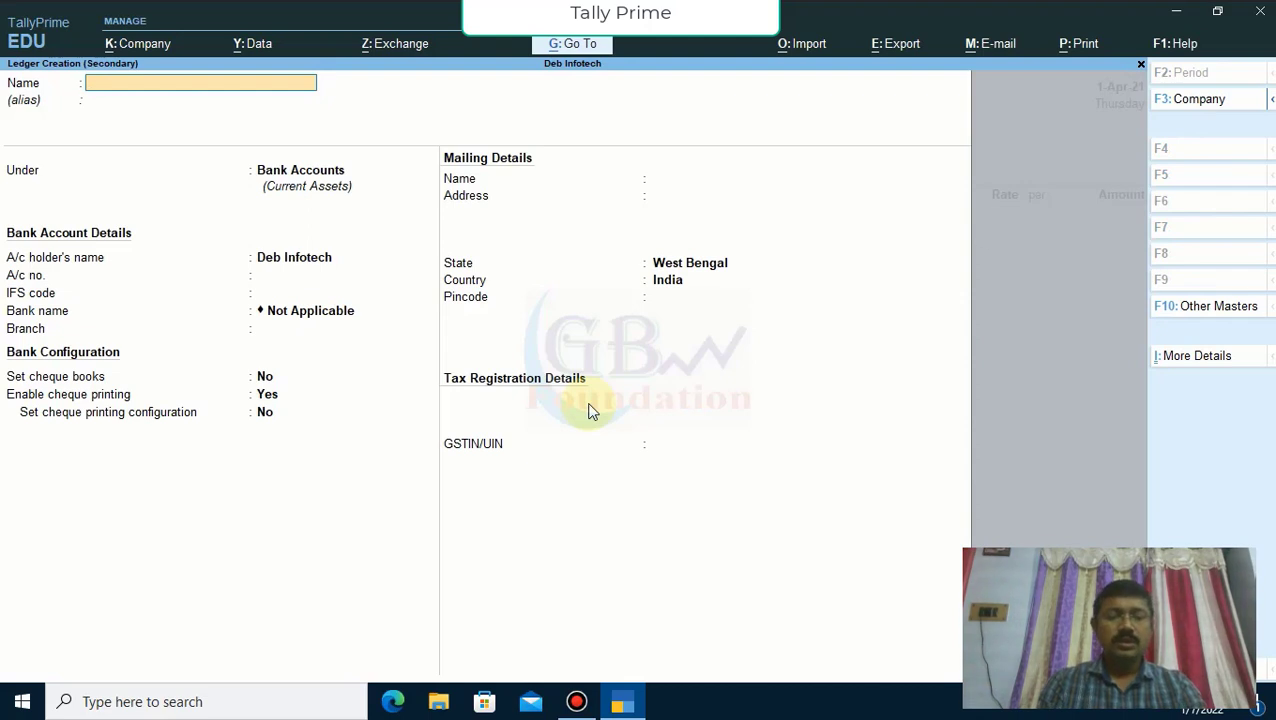
pyautogui.write('Mr.')
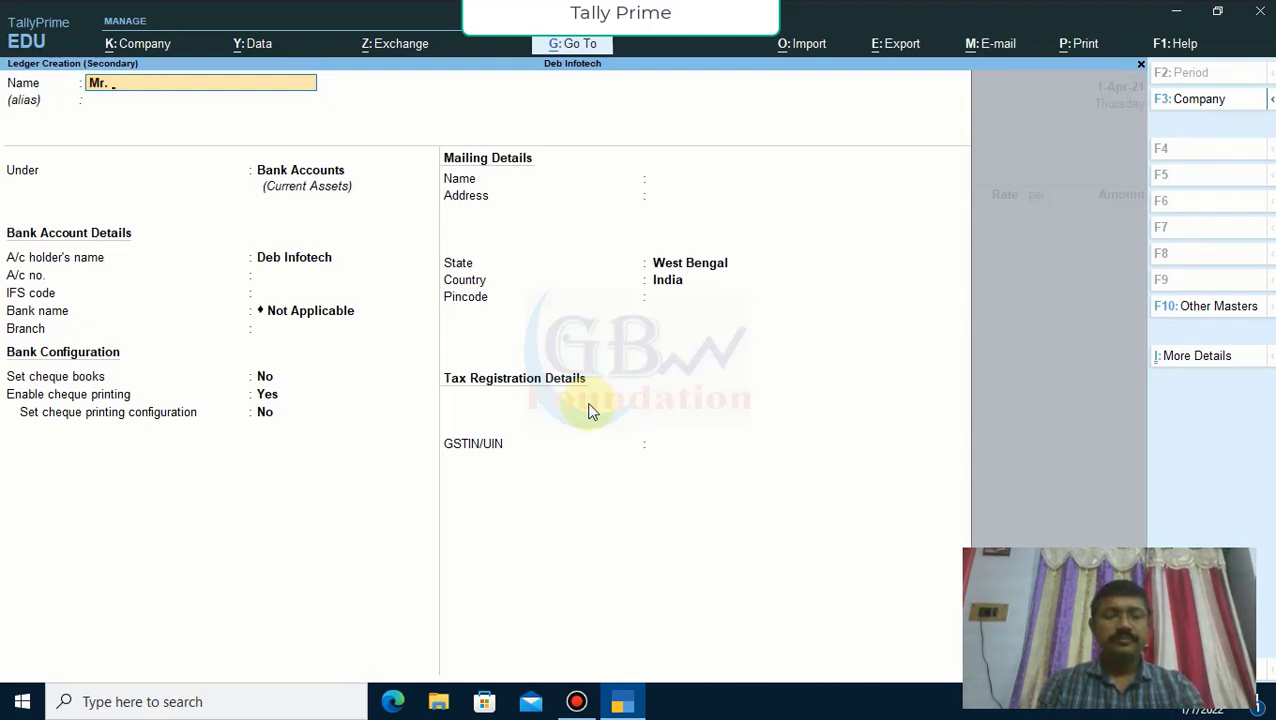
pyautogui.write(' x')
pyautogui.press('BackSpace')
pyautogui.press('BackSpace')
pyautogui.press('BackSpace')
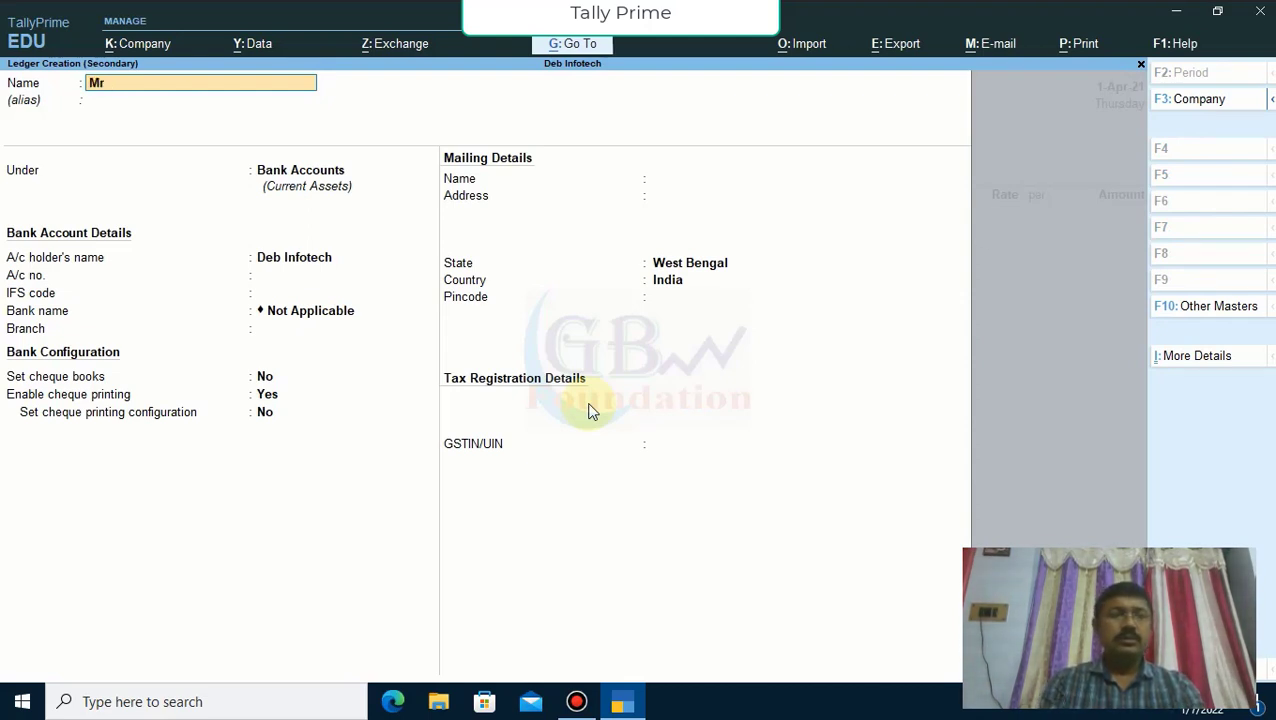
pyautogui.press('BackSpace')
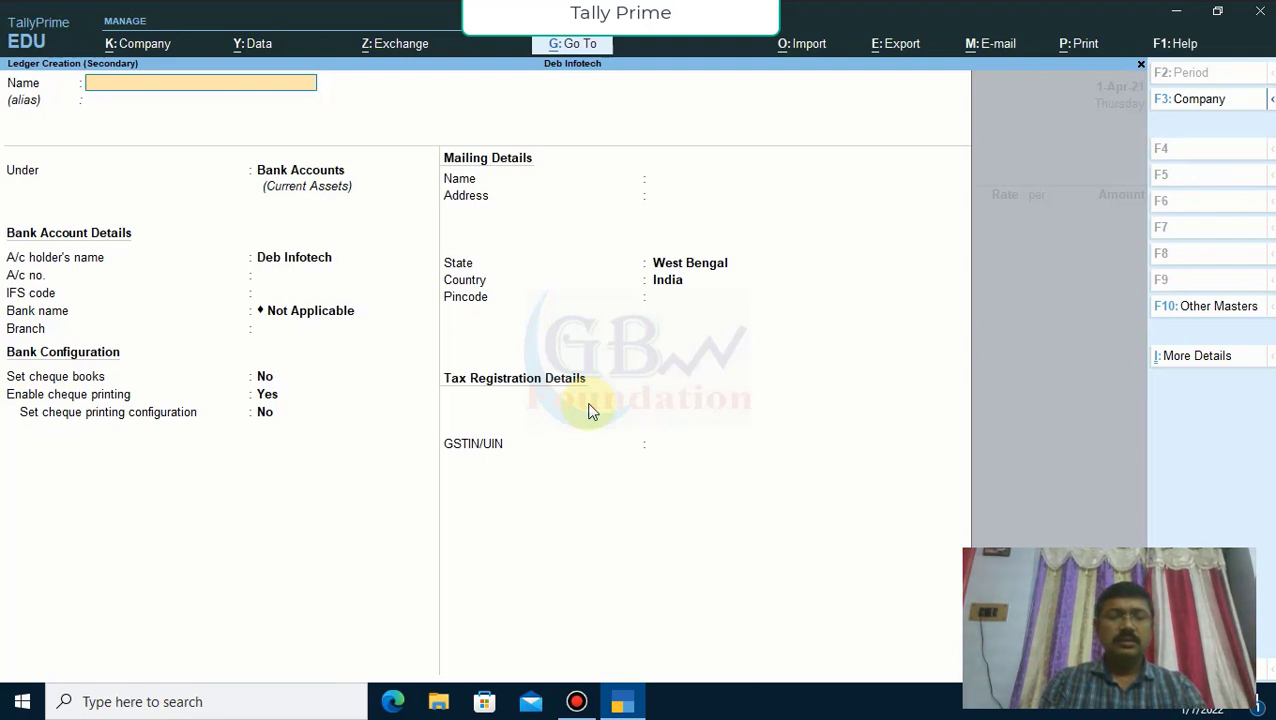
pyautogui.write('XYZ & CO.')
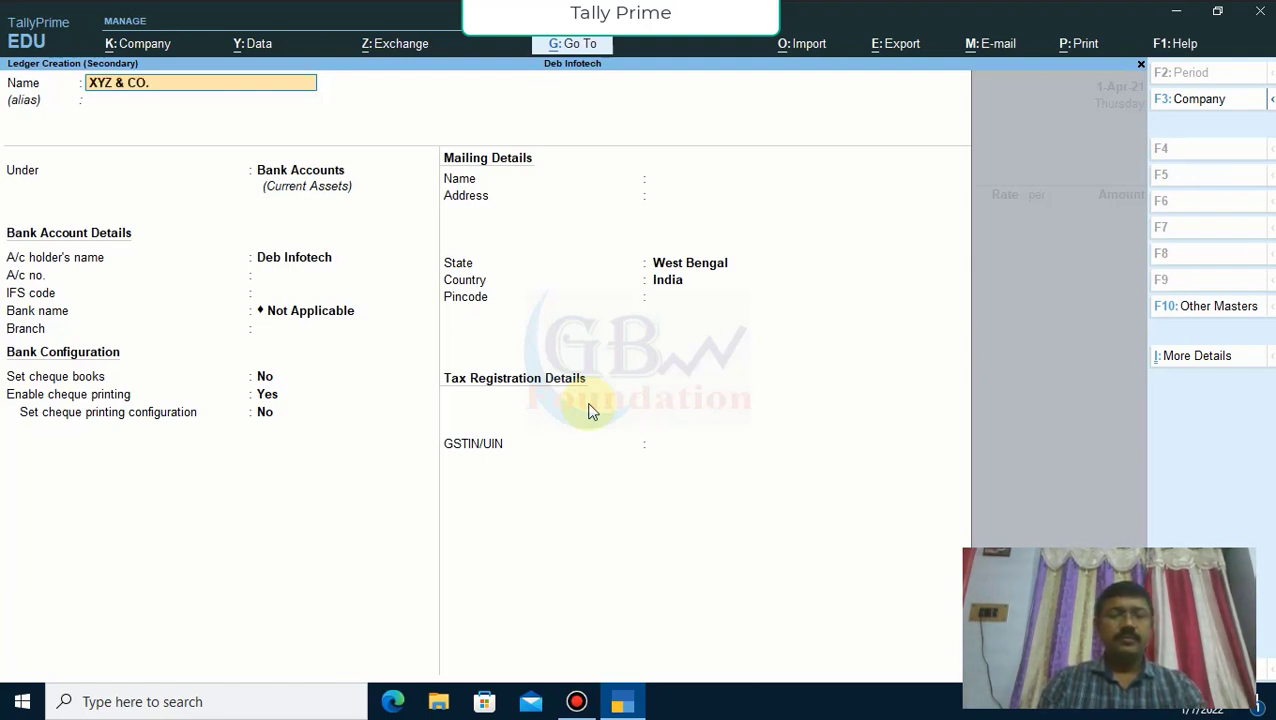
pyautogui.press('Return')
pyautogui.press('Return')
pyautogui.write('S')
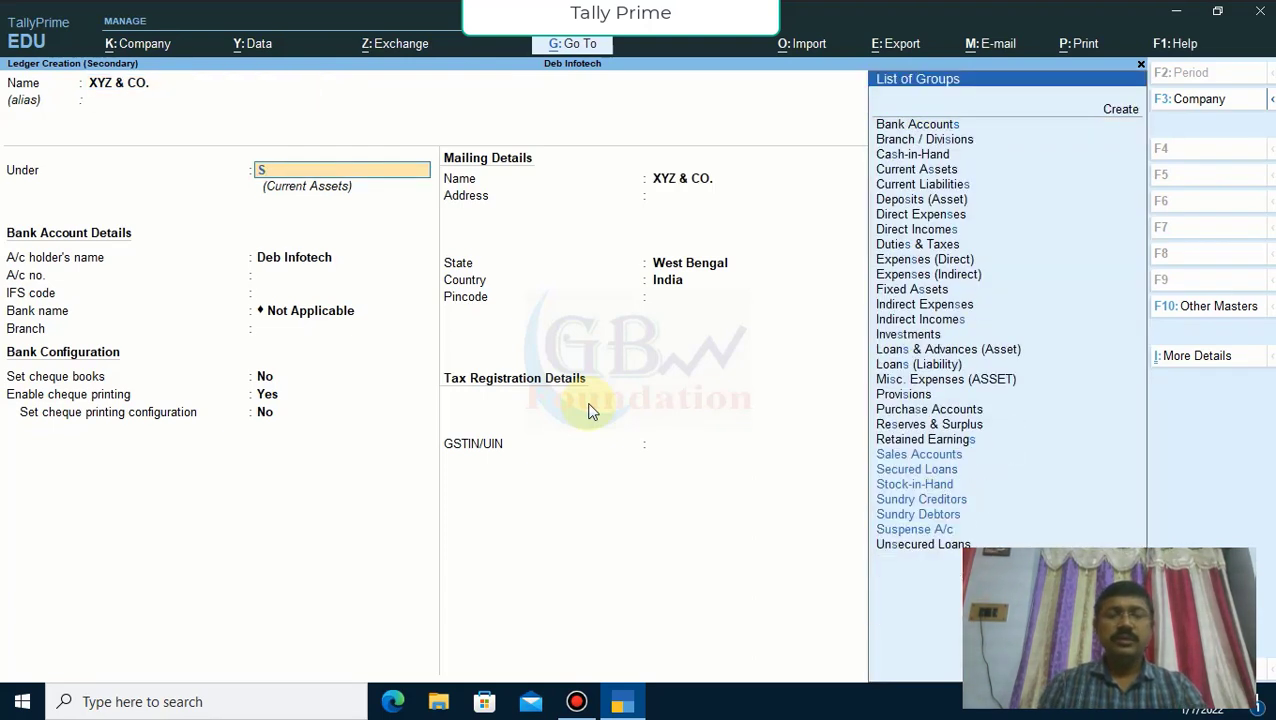
pyautogui.press('Up')
pyautogui.press('Up')
pyautogui.press('Return')
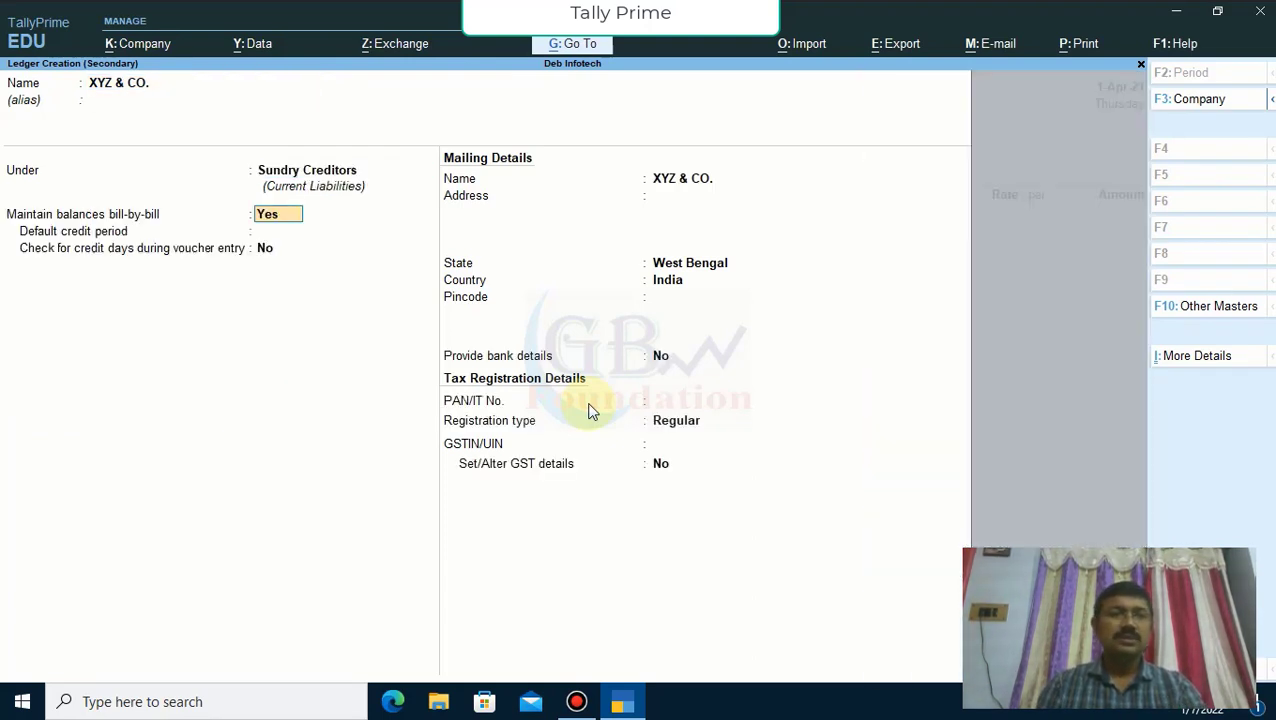
pyautogui.hotkey('ctrl', 'a')
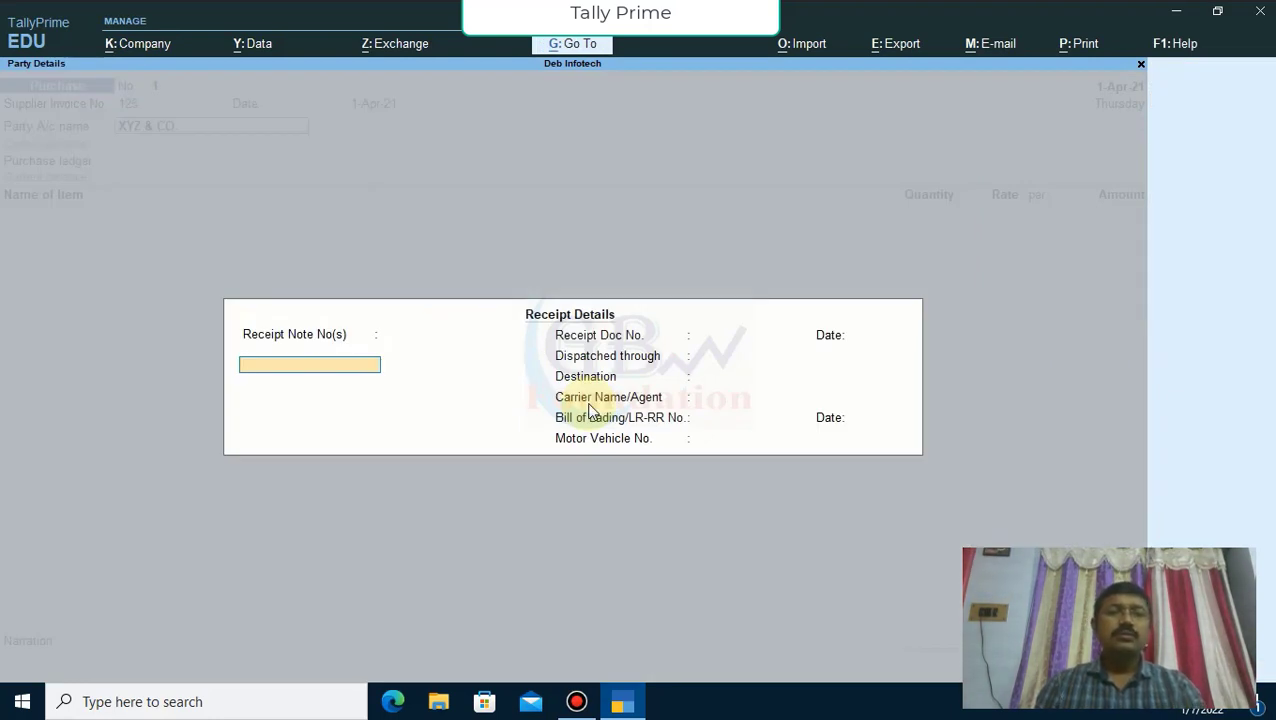
# Step: Leave the receipt details blank and accept the default party details for XYZ & CO. in the purchase voucher
pyautogui.press('Return')
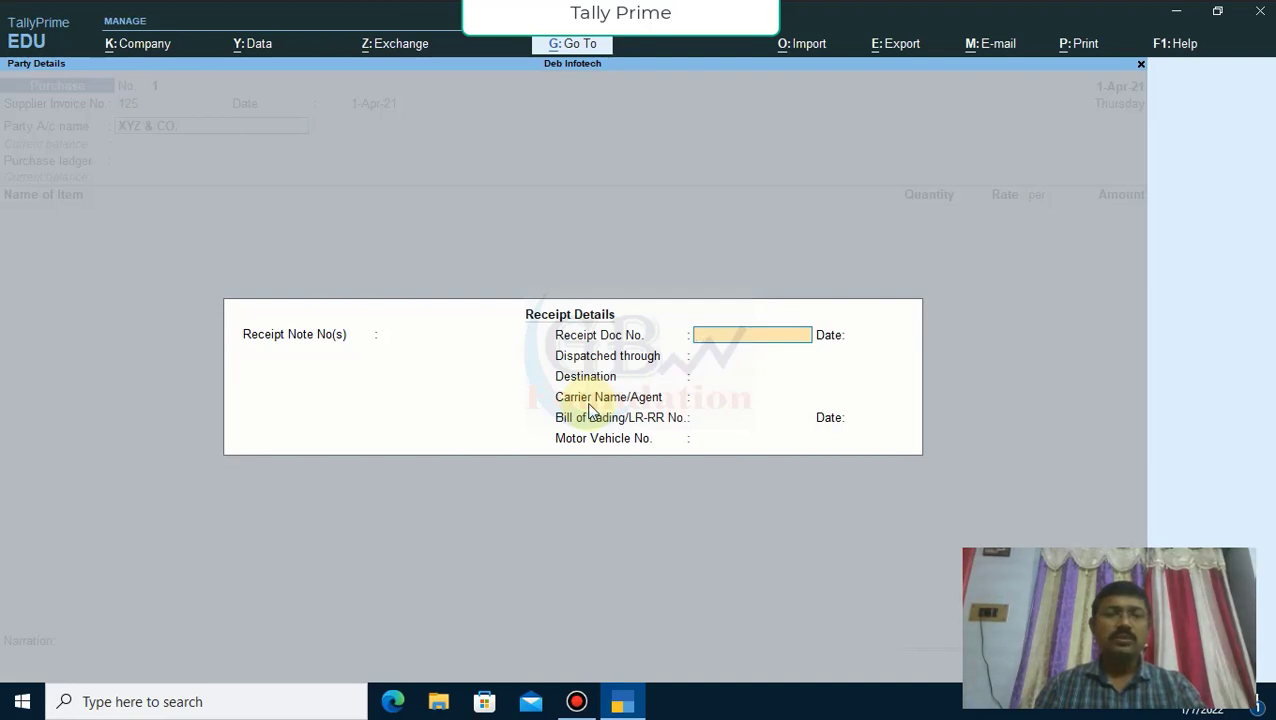
pyautogui.press('Return')
pyautogui.press('Return')
pyautogui.press('Return')
pyautogui.press('Return')
pyautogui.press('Return')
pyautogui.press('Return')
pyautogui.press('Return')
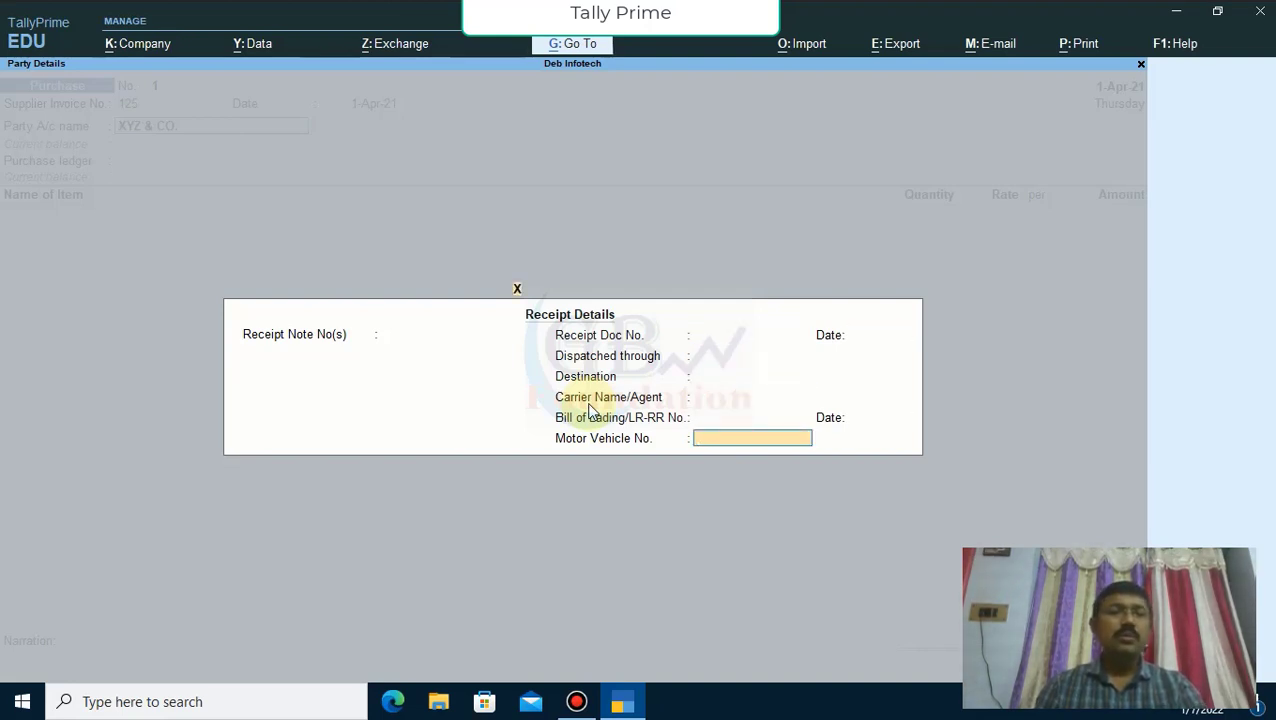
pyautogui.press('Return')
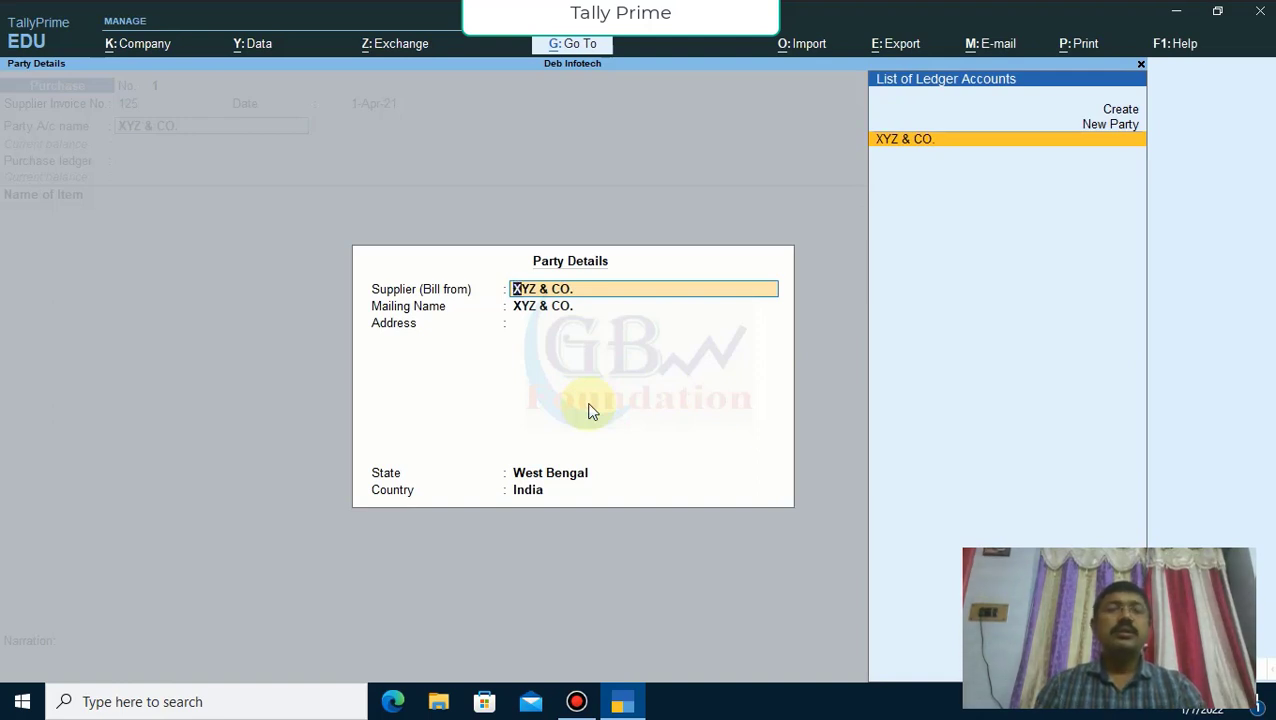
pyautogui.press('Return')
pyautogui.press('Return')
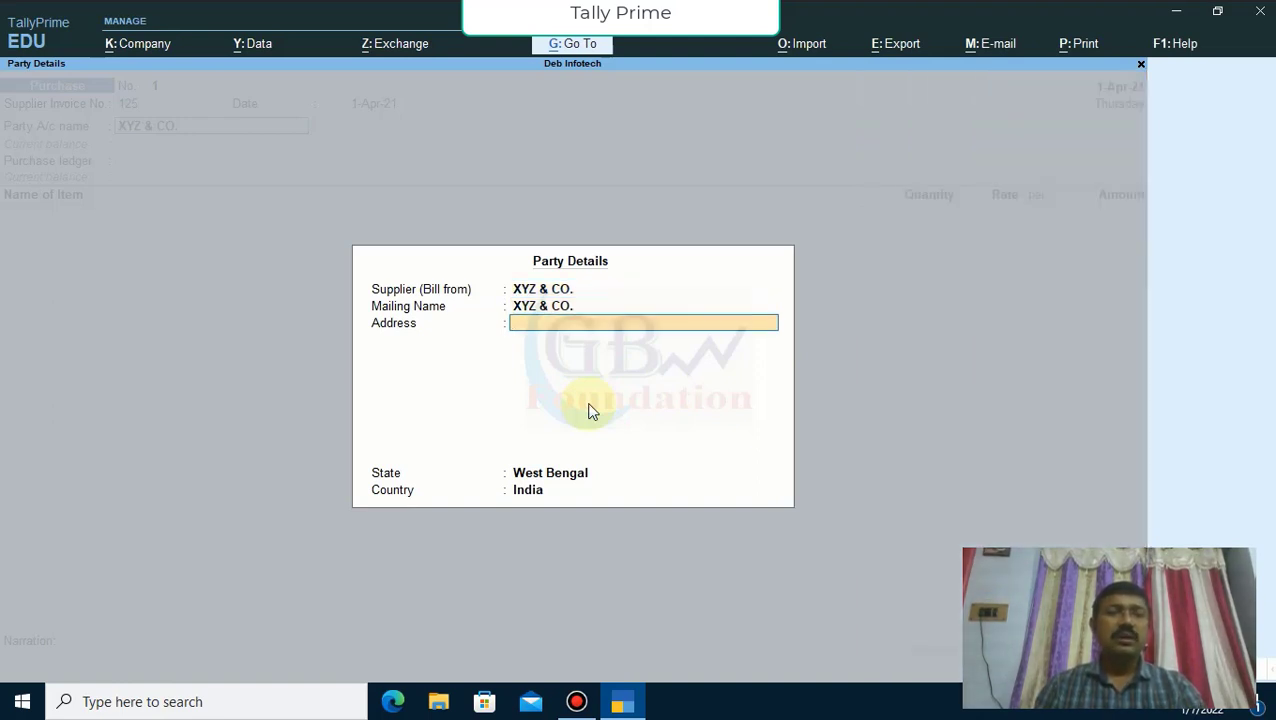
pyautogui.press('Return')
pyautogui.press('Return')
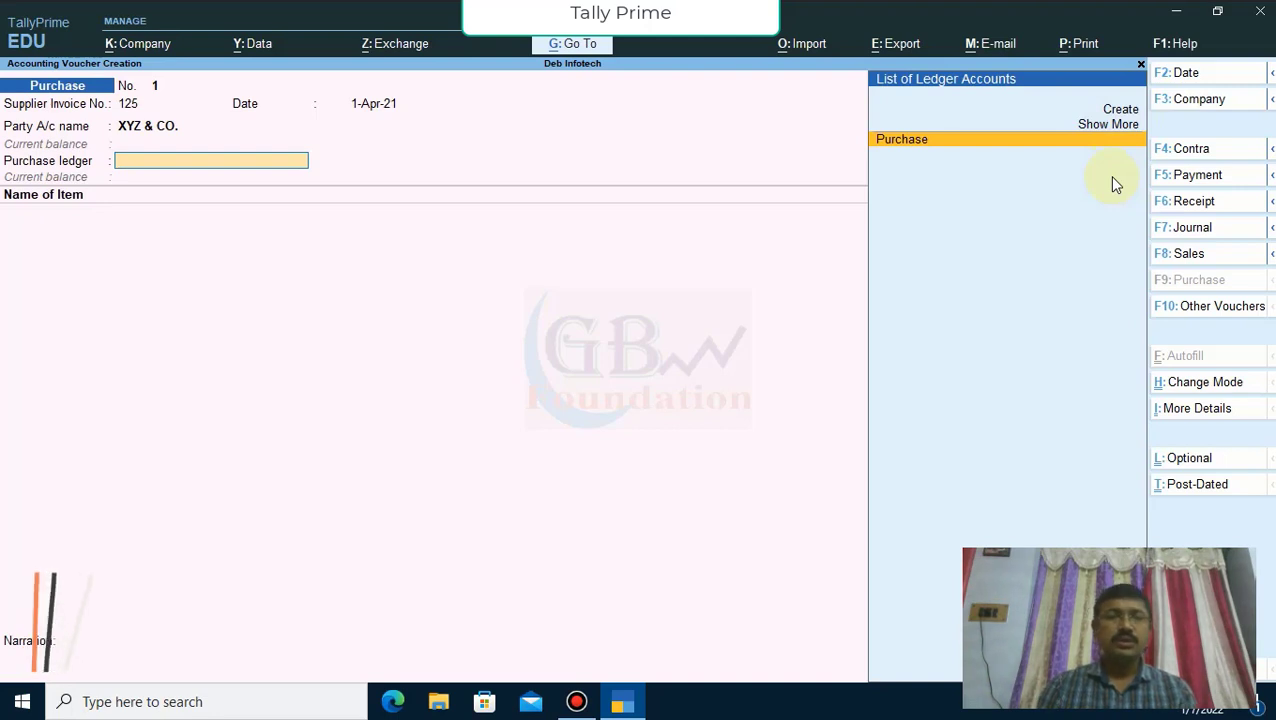
# Step: Choose Purchase as the purchase ledger and add Iron as the stock item
pyautogui.press('Return')
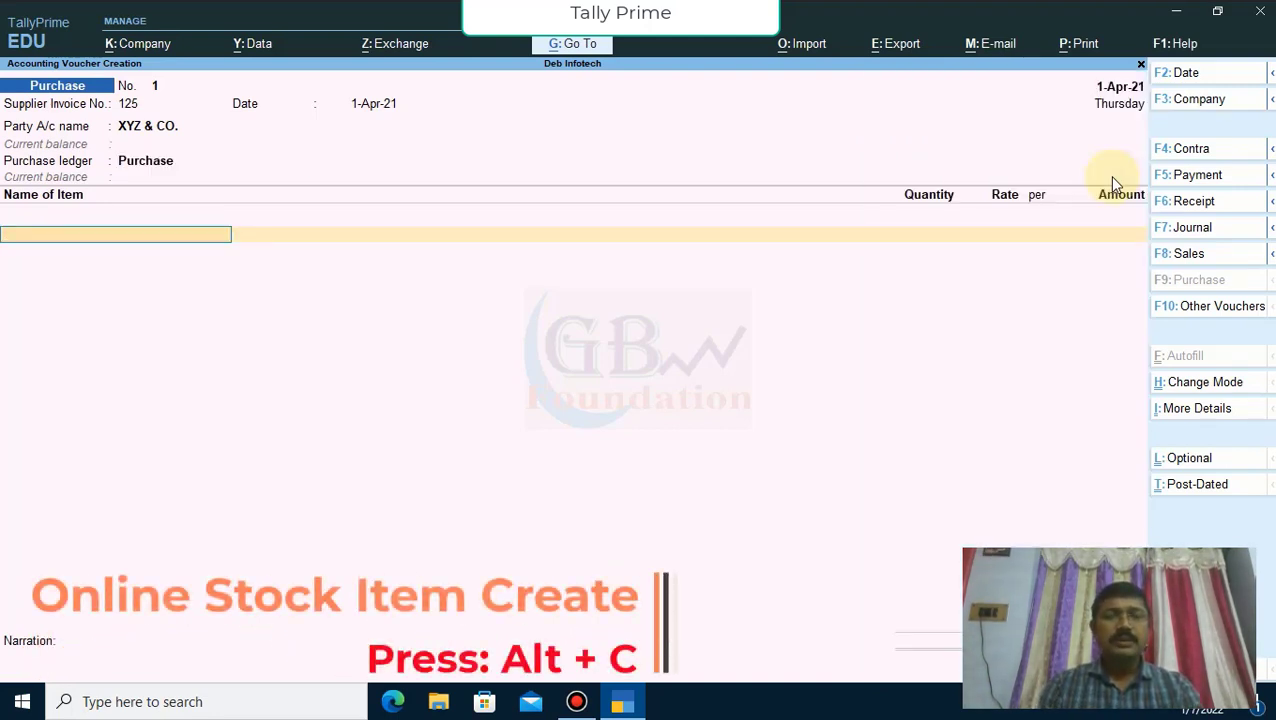
pyautogui.write('I')
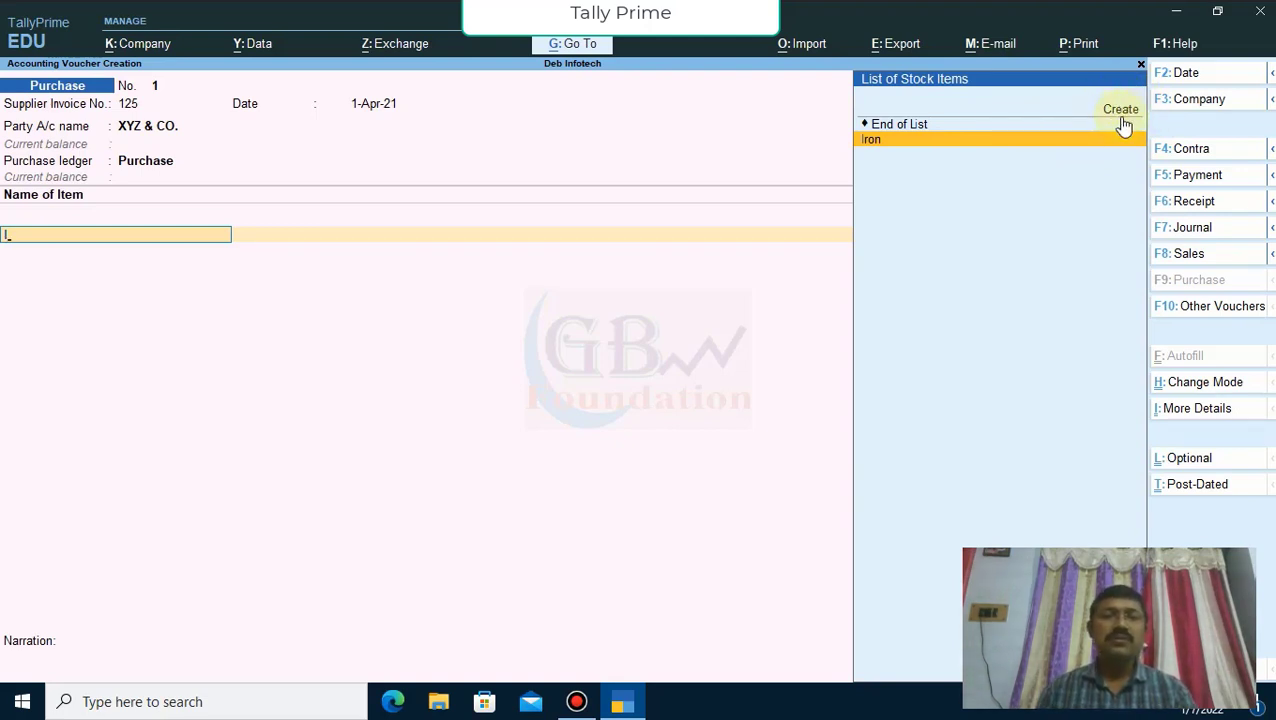
pyautogui.press('Return')
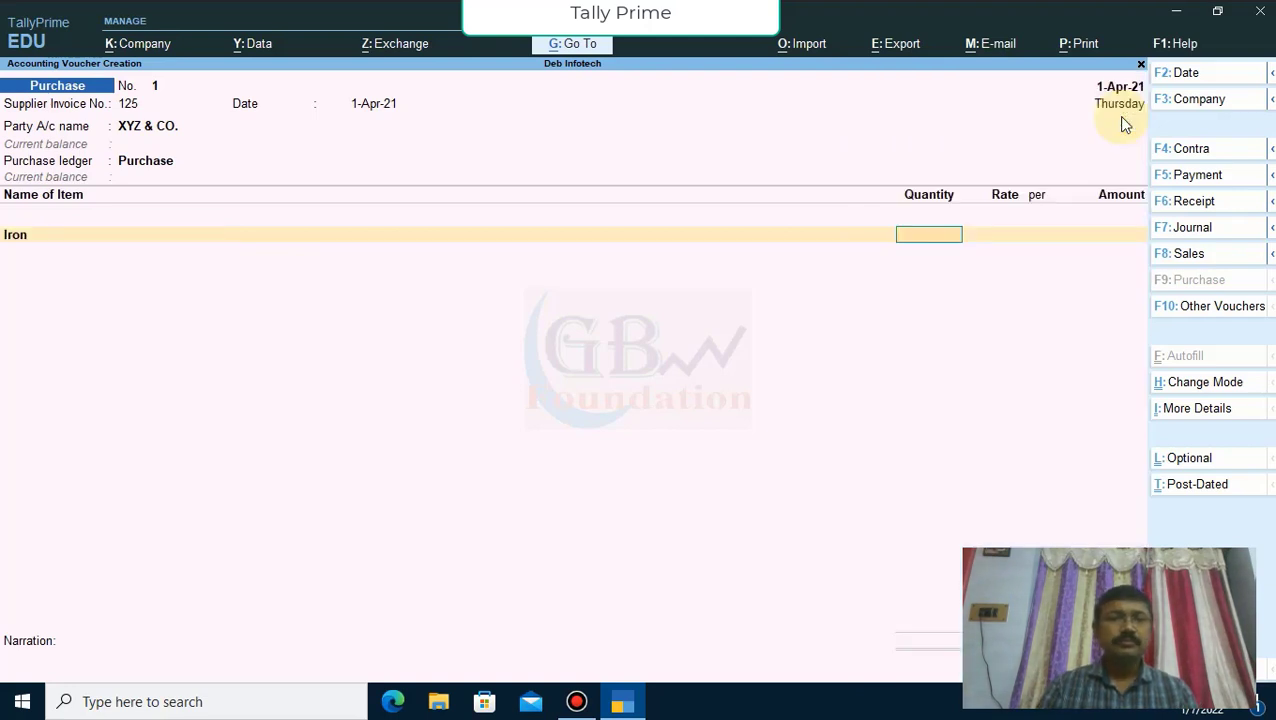
# Step: Set the Iron line to a quantity of 5200 kg at a rate of 10 per kg
pyautogui.write('100')
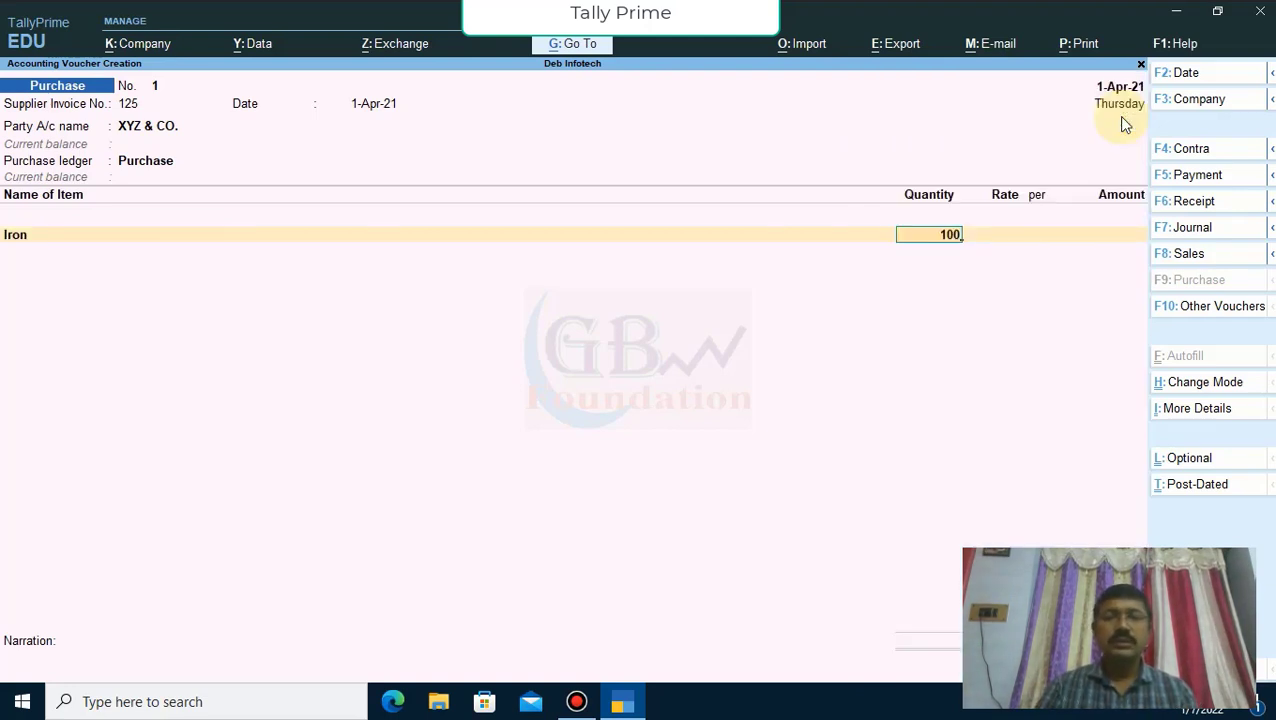
pyautogui.press('BackSpace')
pyautogui.press('BackSpace')
pyautogui.press('BackSpace')
pyautogui.write('5200')
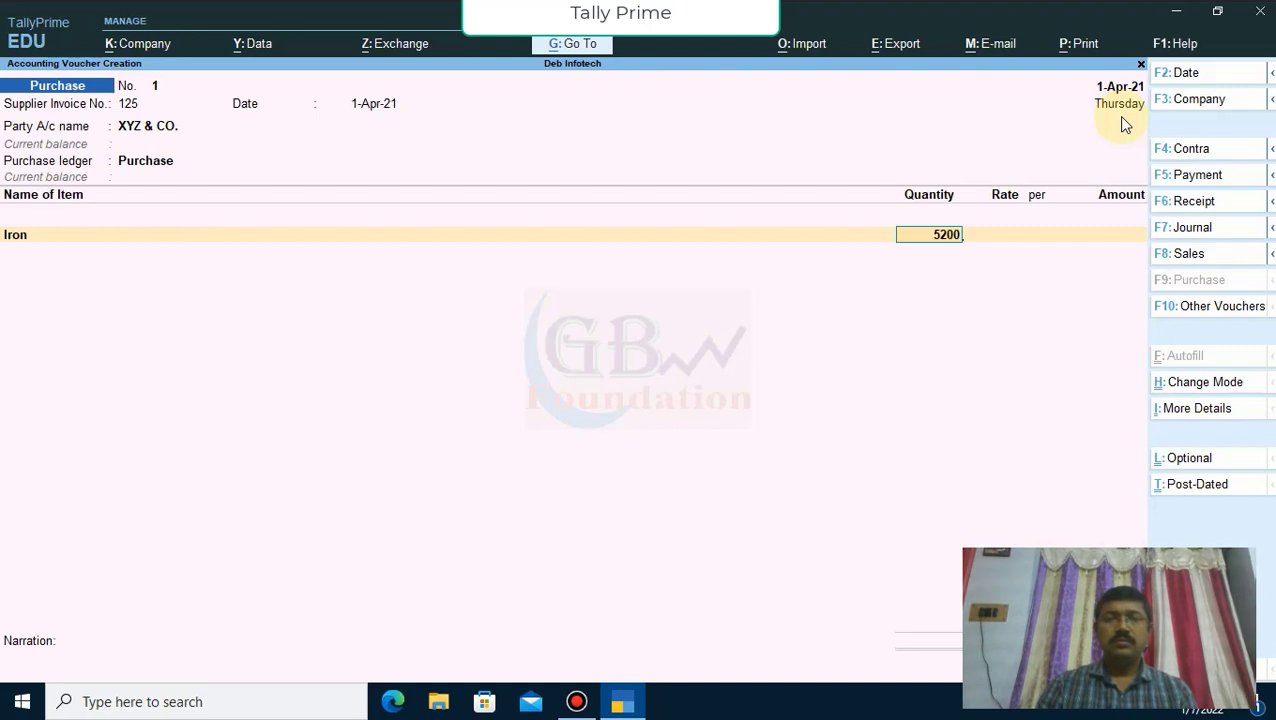
pyautogui.press('Return')
pyautogui.write('10')
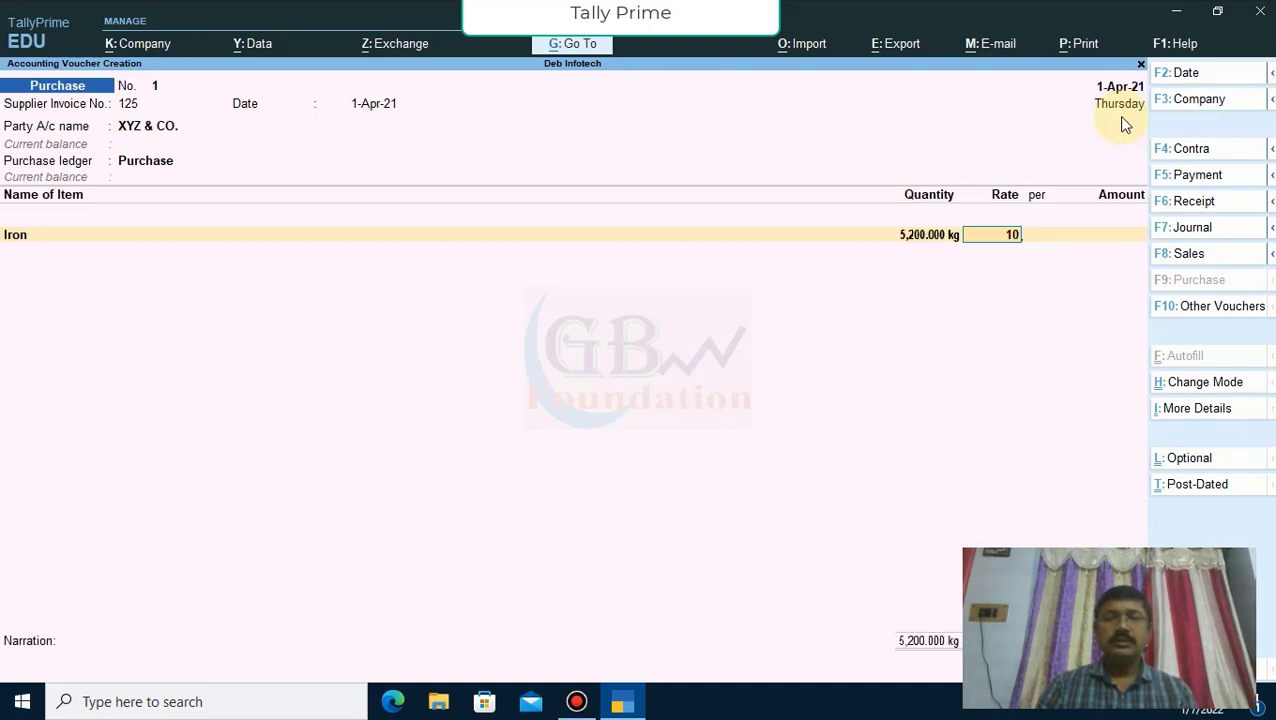
pyautogui.press('Return')
pyautogui.press('Return')
pyautogui.press('Return')
# Step: End the item list and save the purchase voucher without a narration
pyautogui.press('Return')
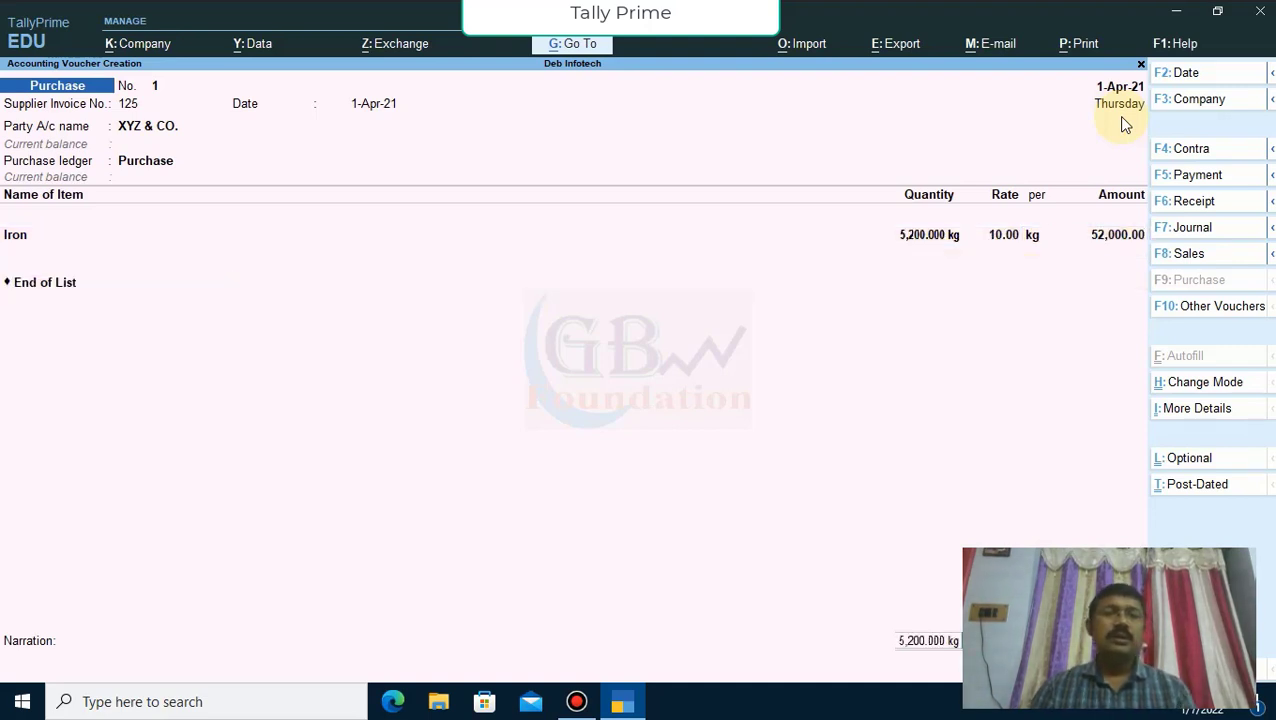
pyautogui.press('Return')
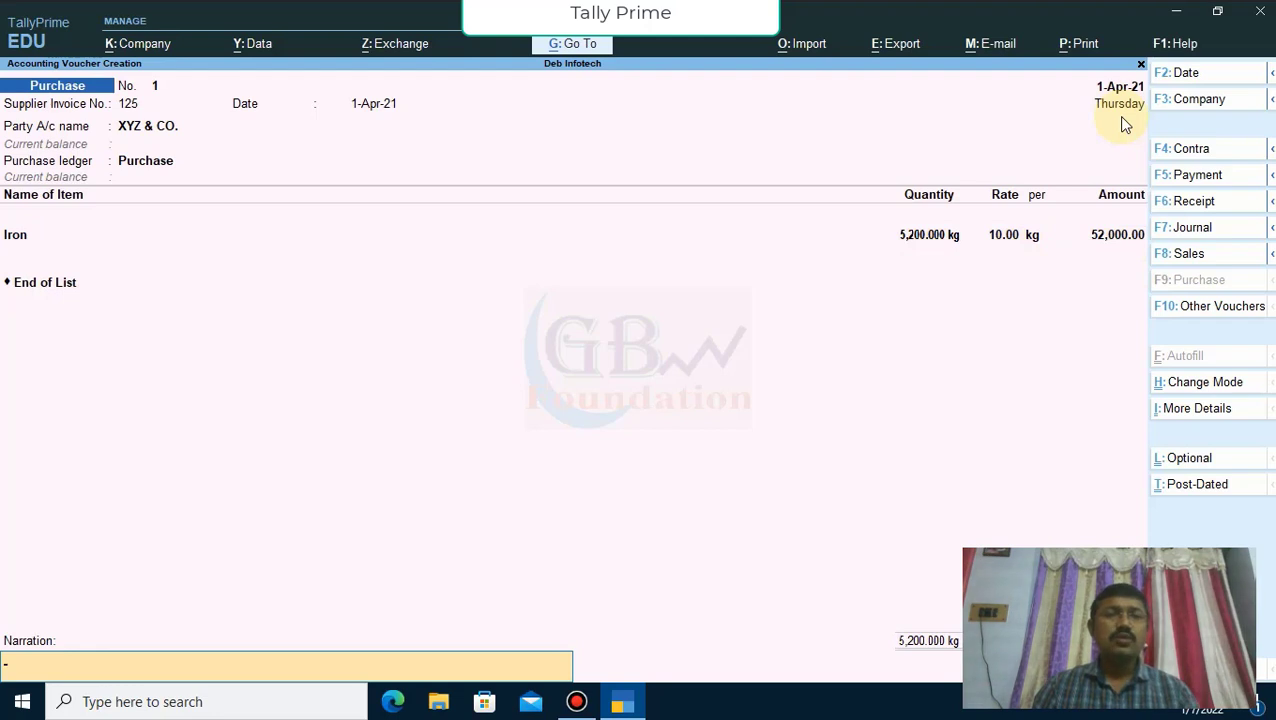
pyautogui.press('Return')
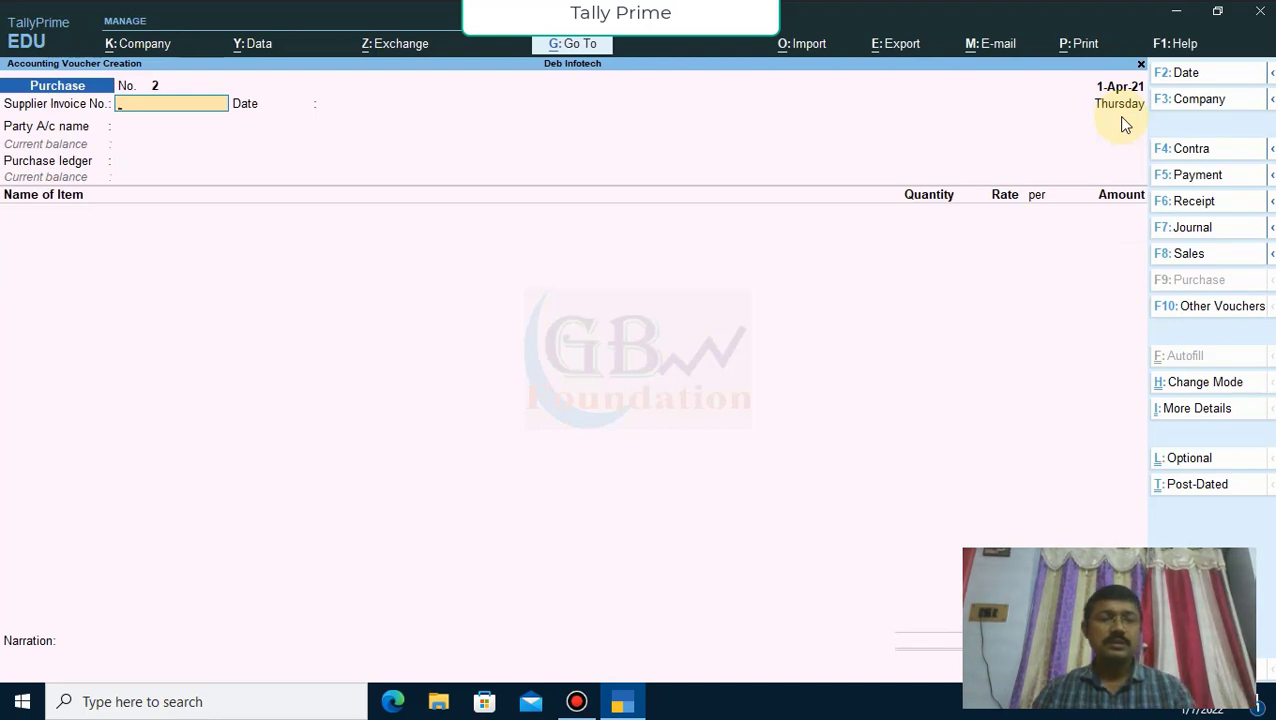
# Step: Start a payment voucher that debits Travelling Exps with 800
pyautogui.press('F6')
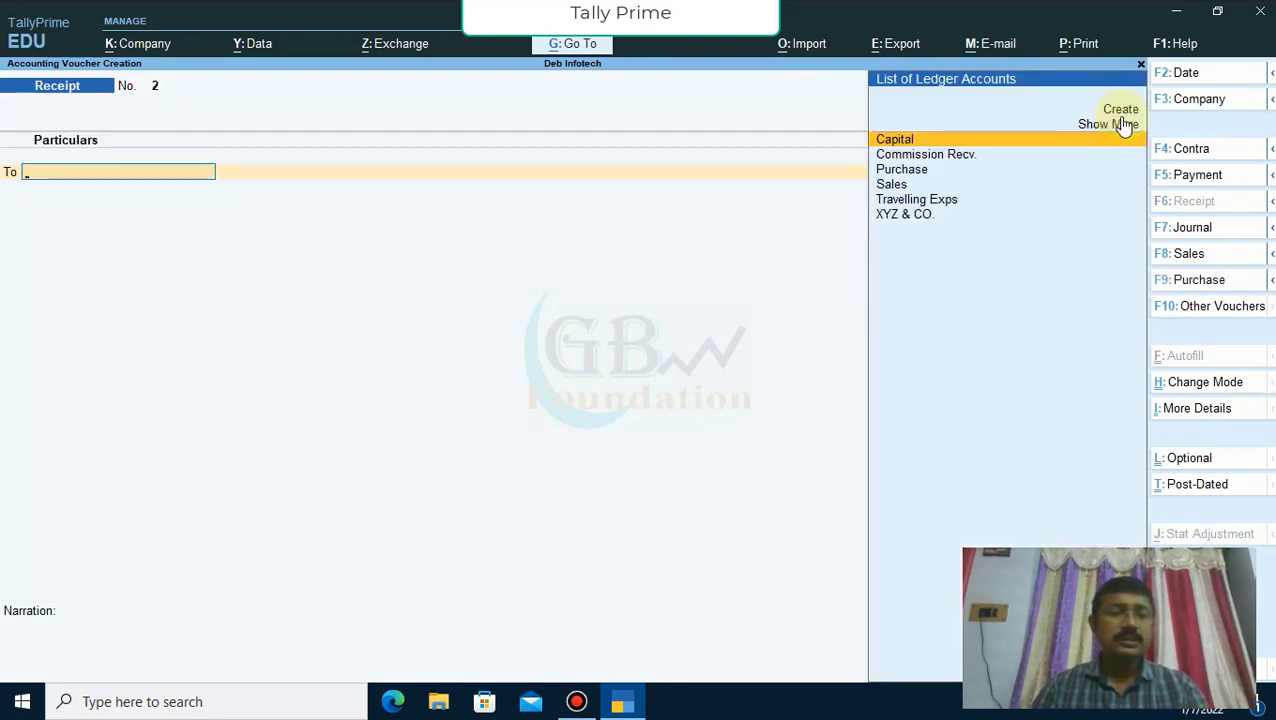
pyautogui.press('F5')
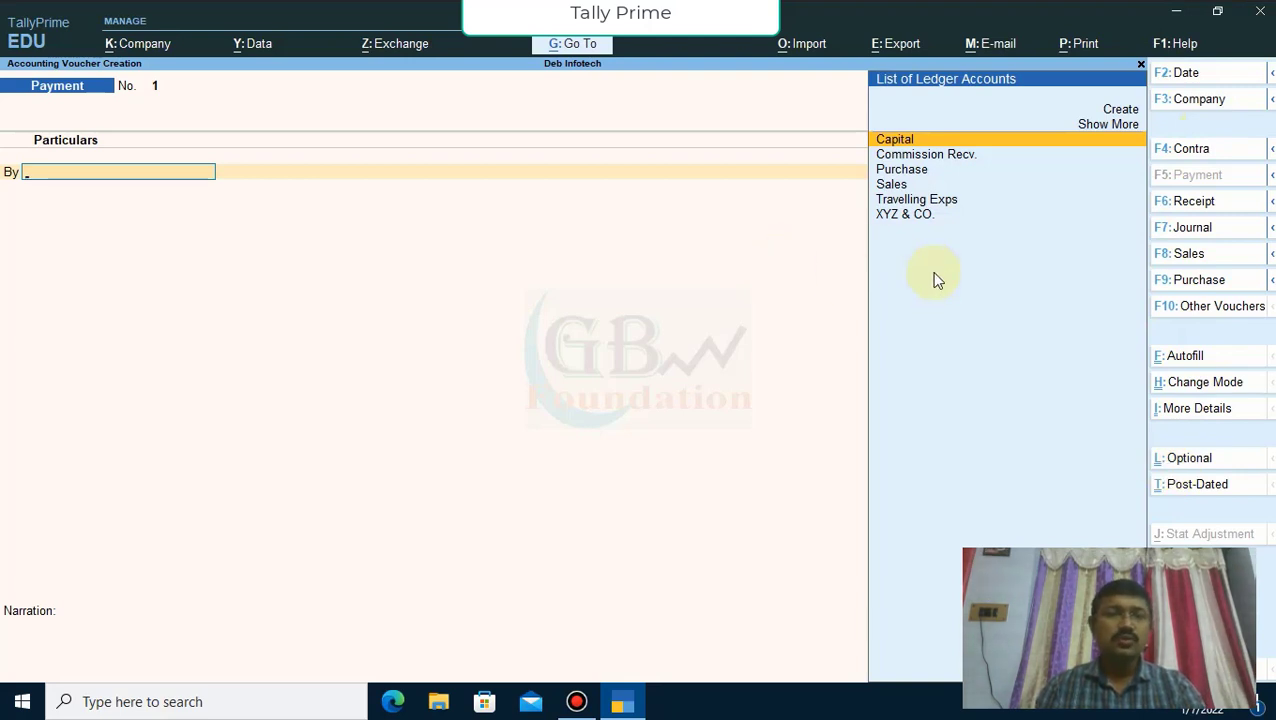
pyautogui.press('Down')
pyautogui.press('Down')
pyautogui.press('Down')
pyautogui.press('Down')
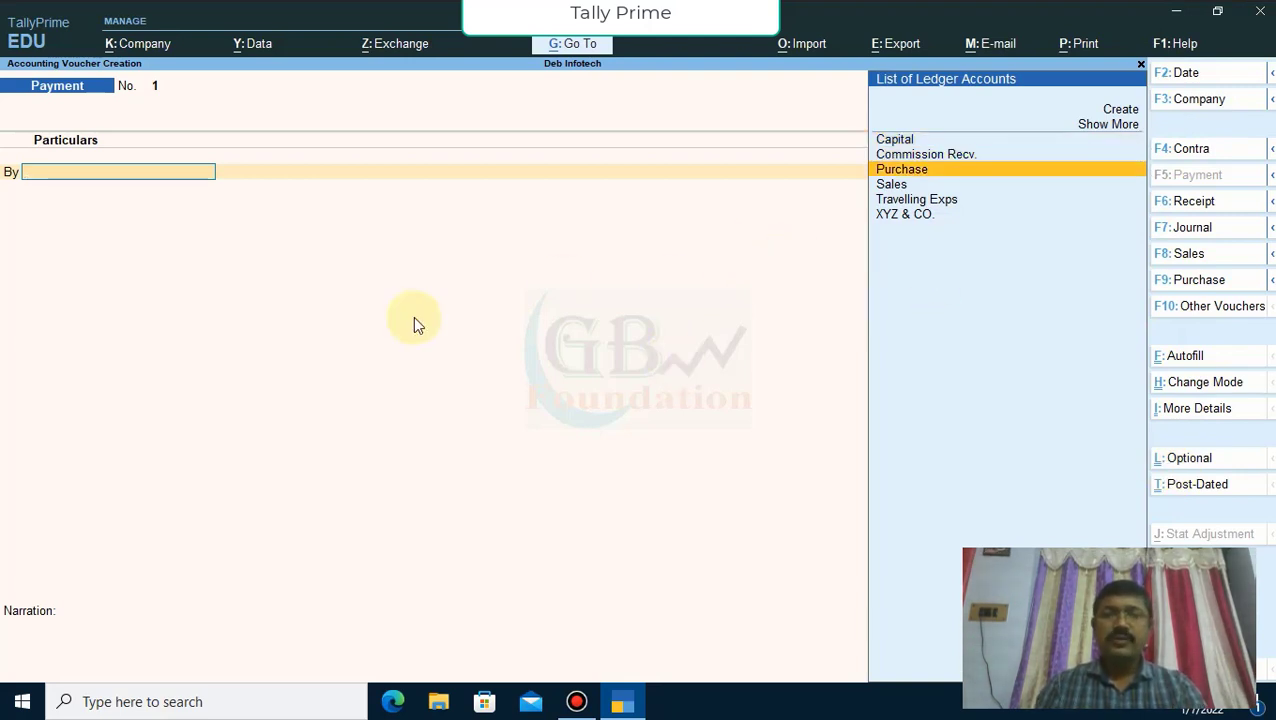
pyautogui.press('Return')
pyautogui.write('800')
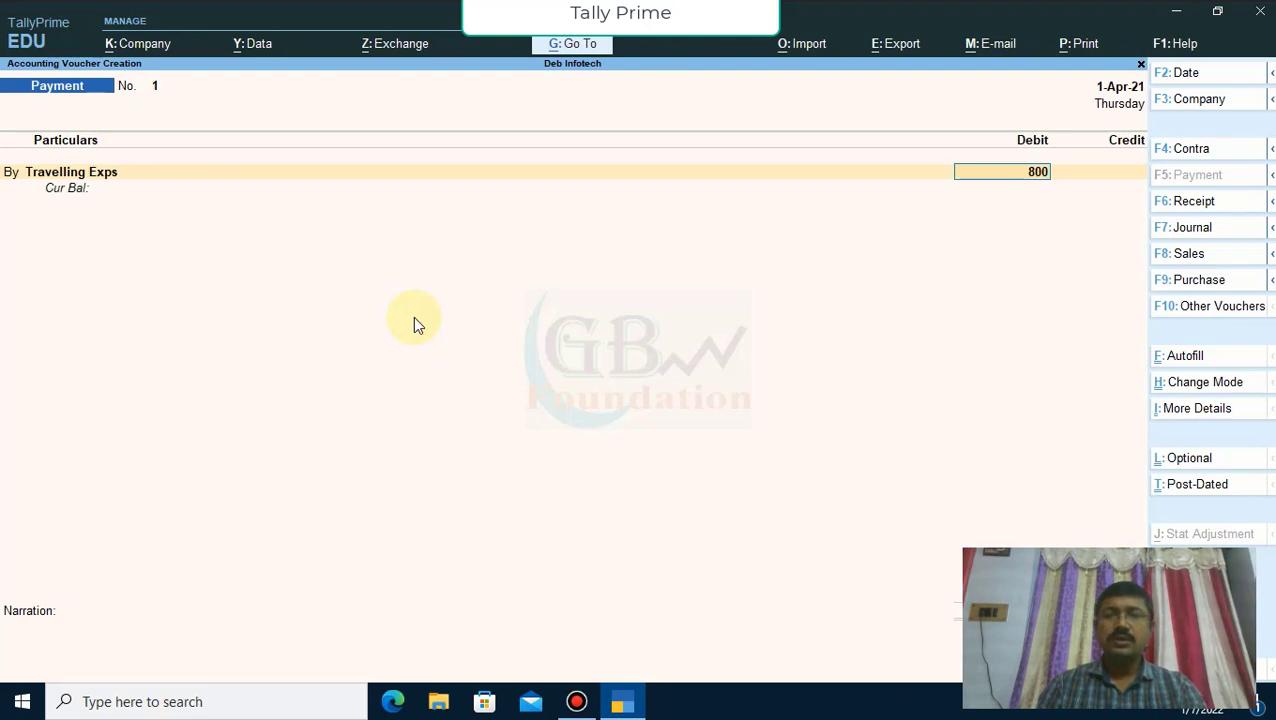
pyautogui.press('Return')
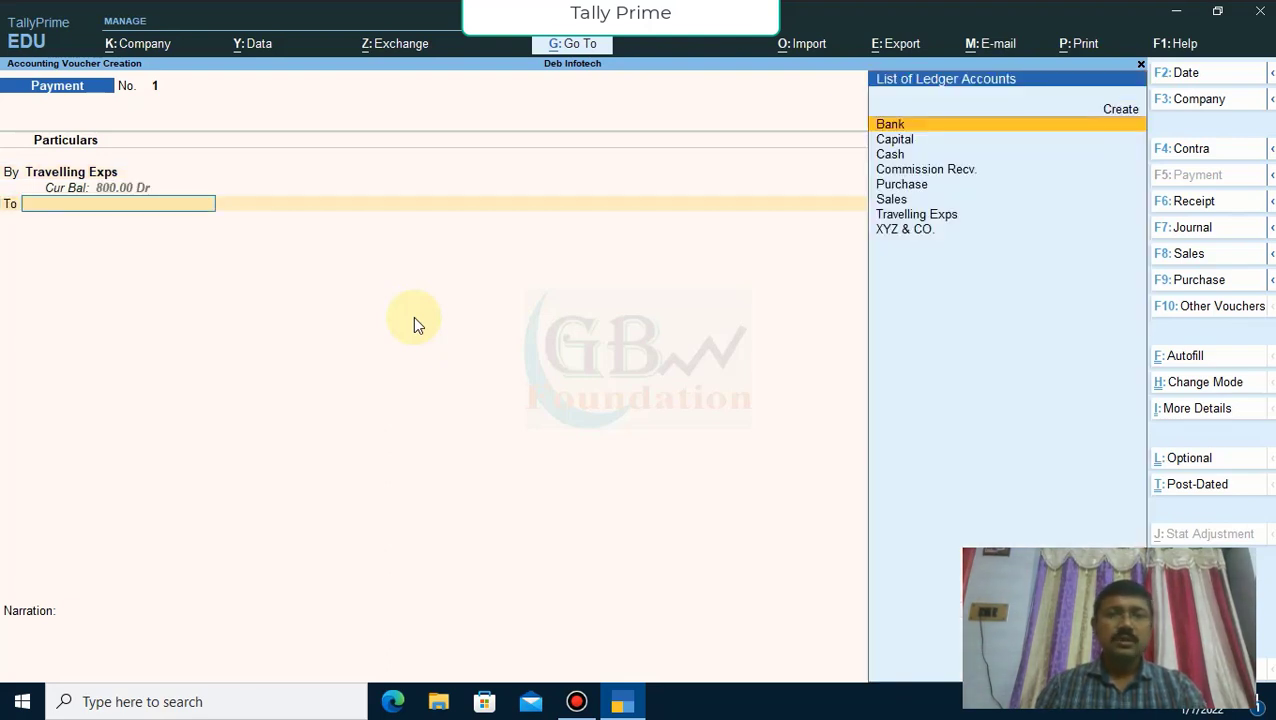
# Step: Credit Cash for the travelling expenses payment, save the voucher without a narration and leave voucher entry
pyautogui.press('Down')
pyautogui.press('Down')
pyautogui.press('Return')
pyautogui.press('Return')
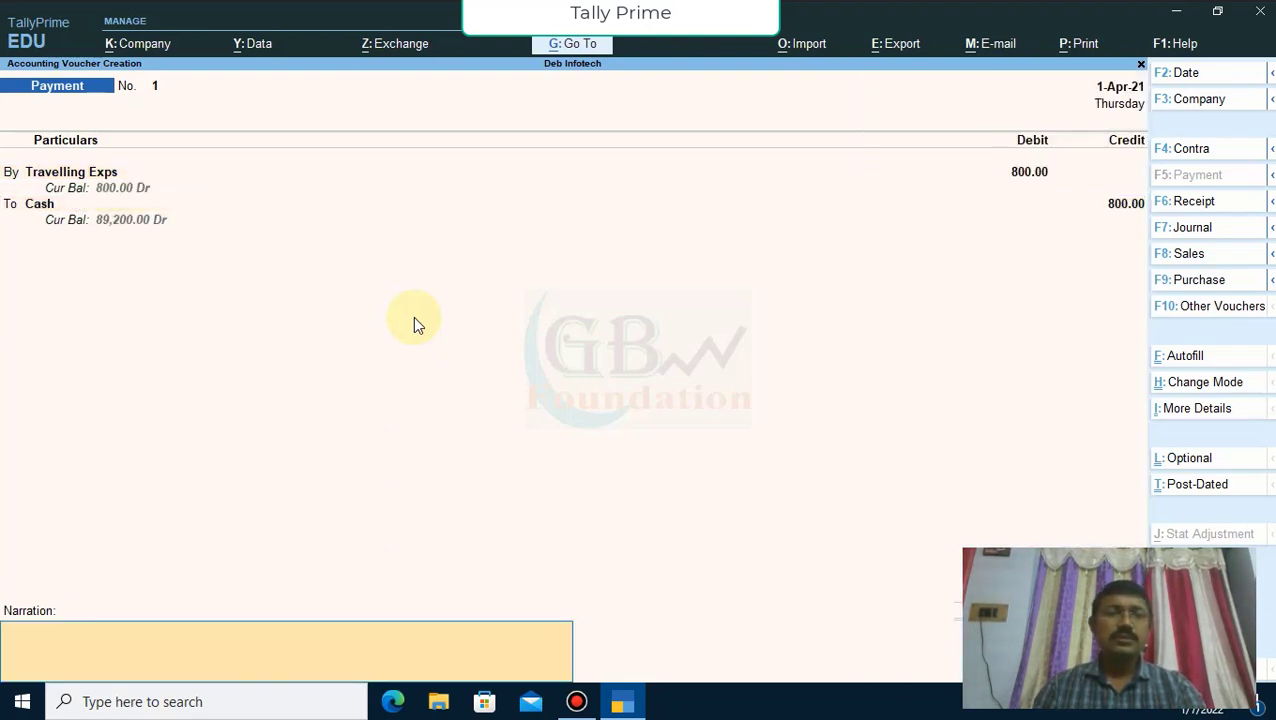
pyautogui.press('Return')
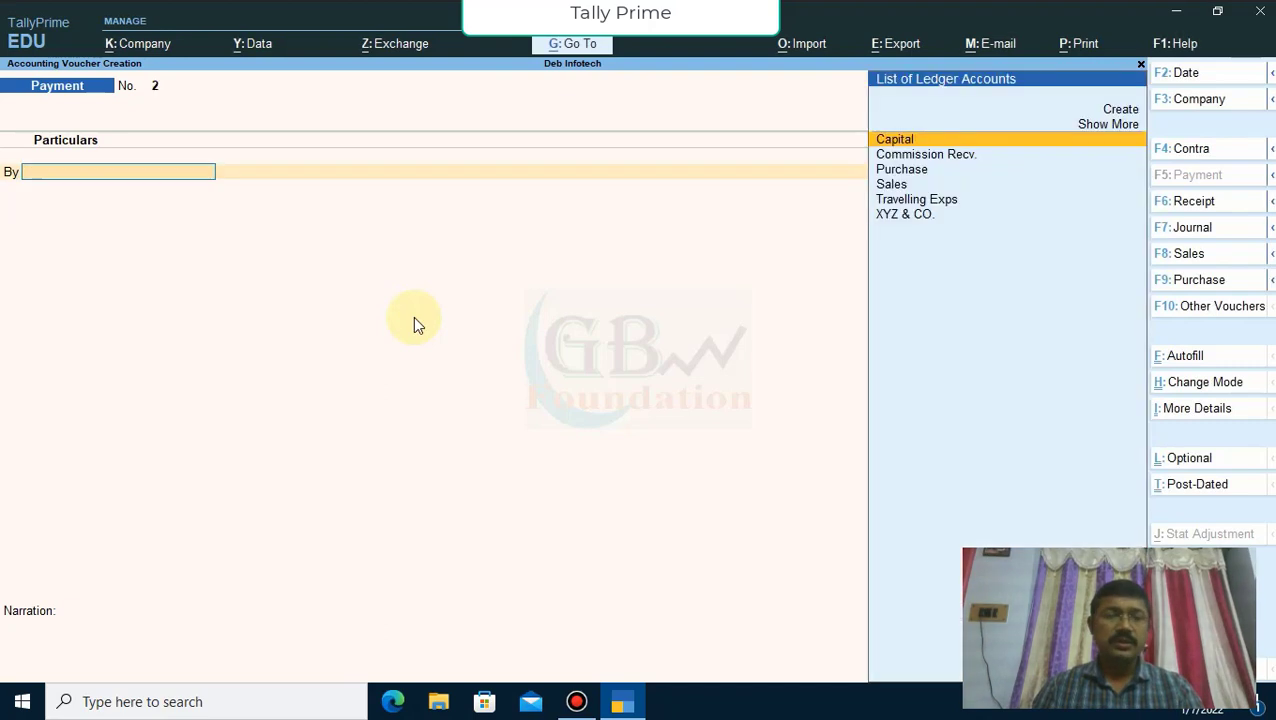
pyautogui.press('Escape')
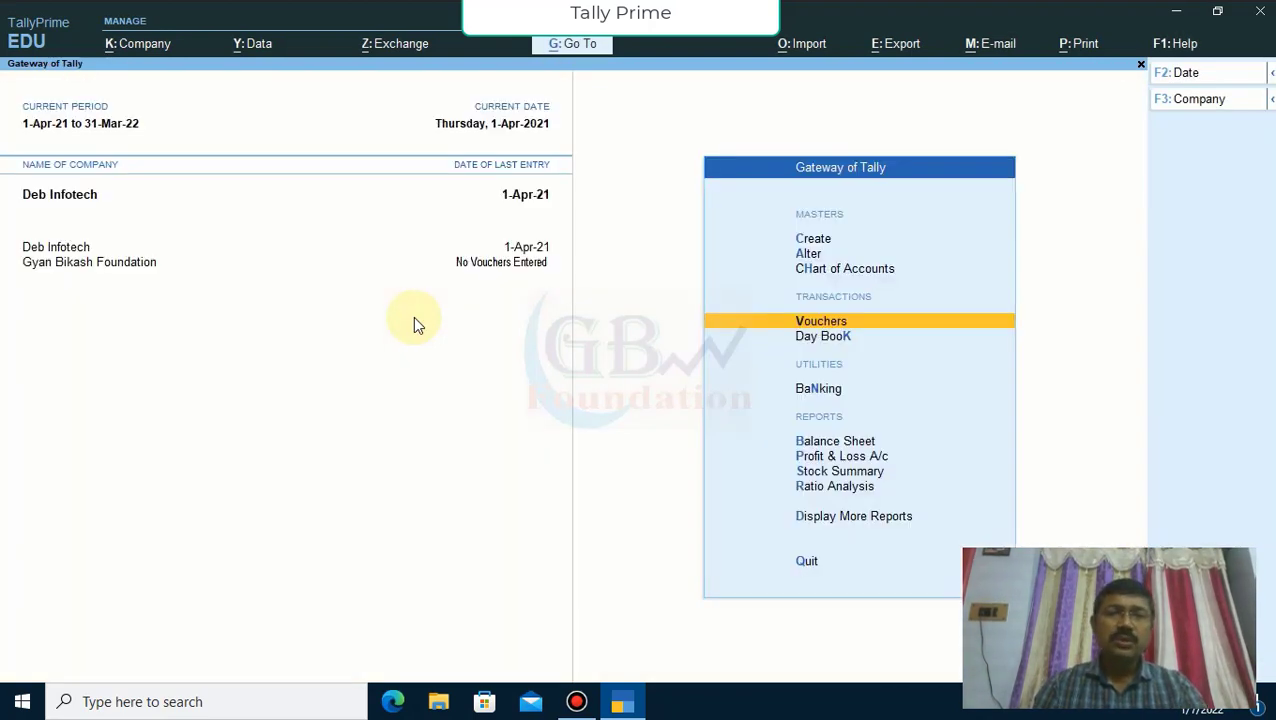
# Step: Review the Balance Sheet of Deb Infotech, switching between its condensed and detailed views, and close it
pyautogui.press('Down')
pyautogui.press('Down')
pyautogui.press('Down')
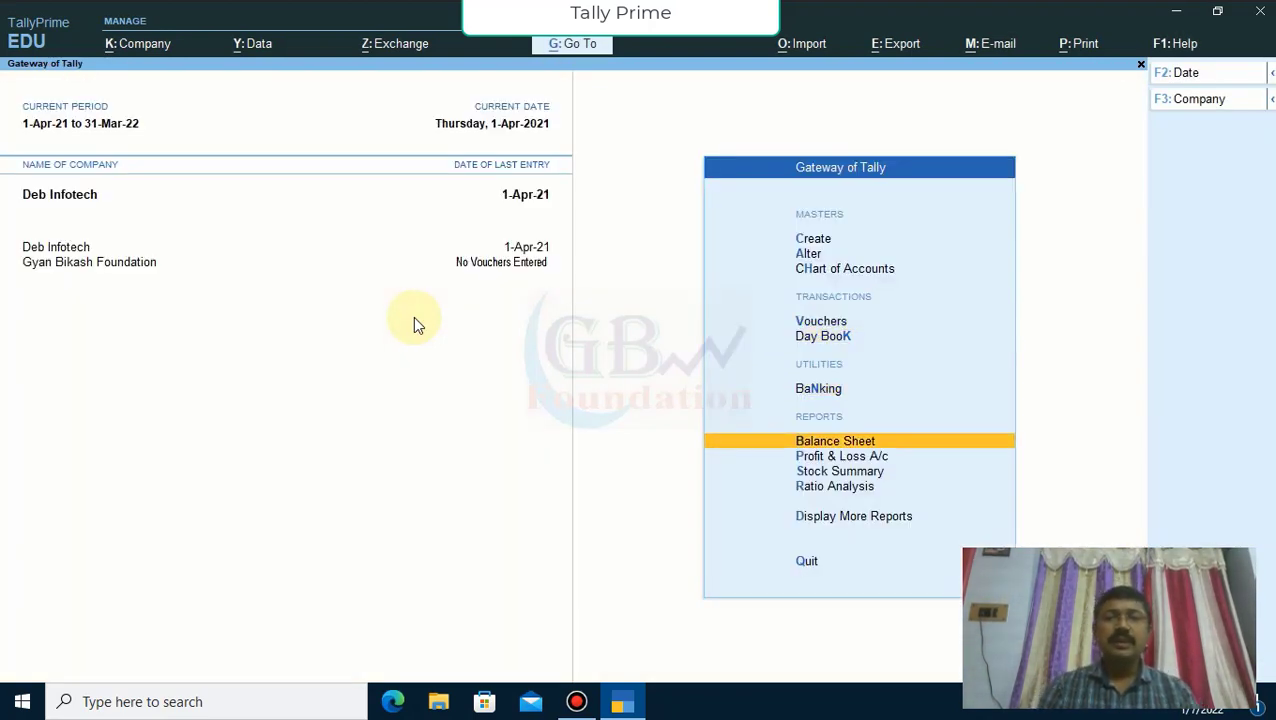
pyautogui.press('Return')
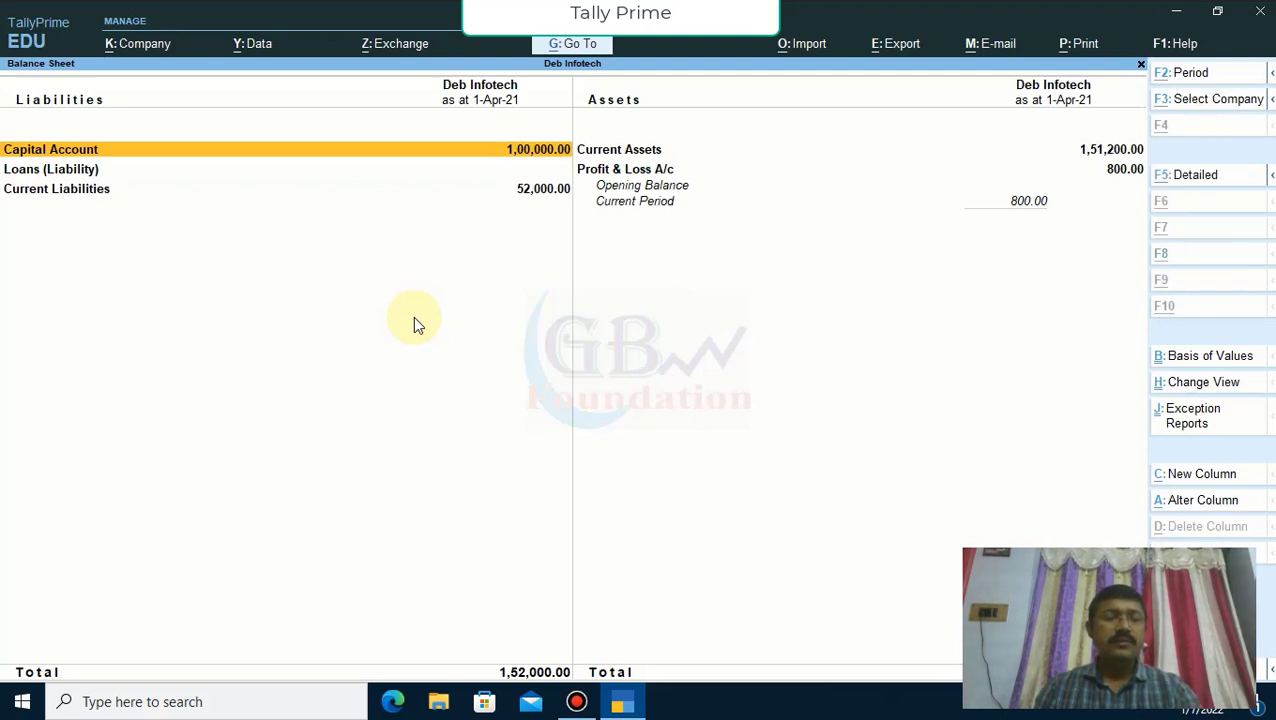
pyautogui.hotkey('alt', 'F5')
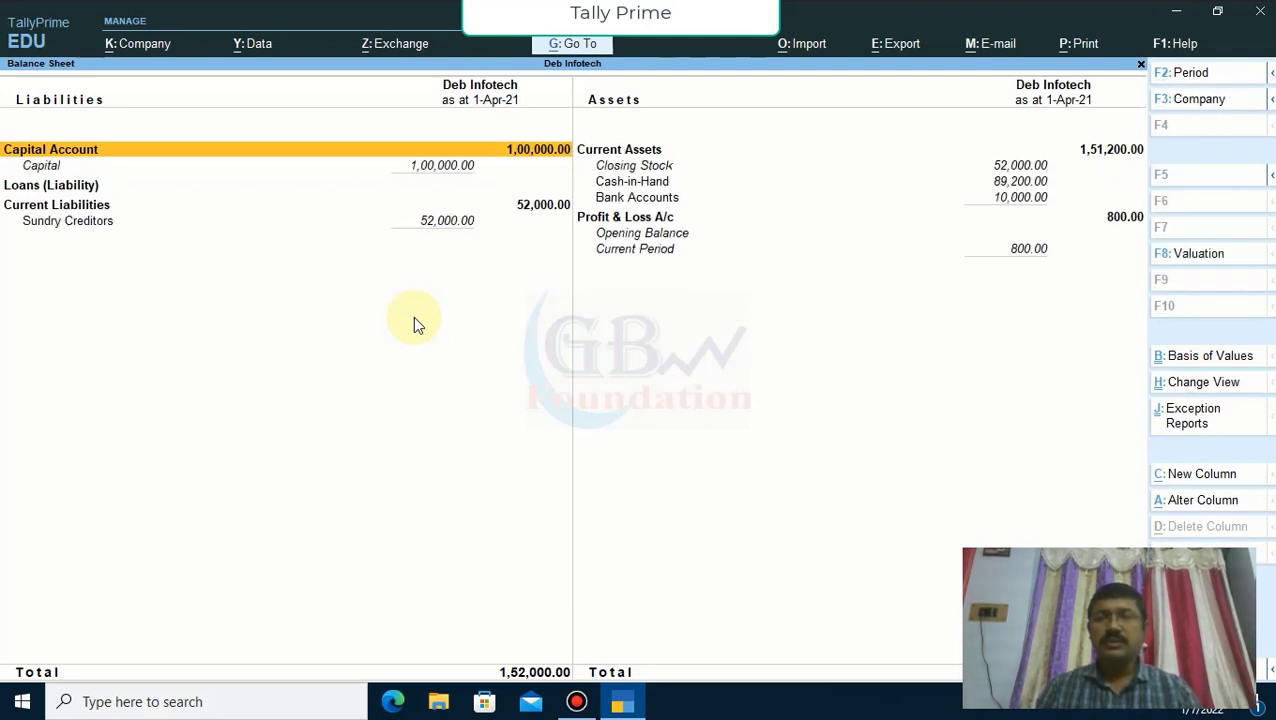
pyautogui.hotkey('alt', 'F5')
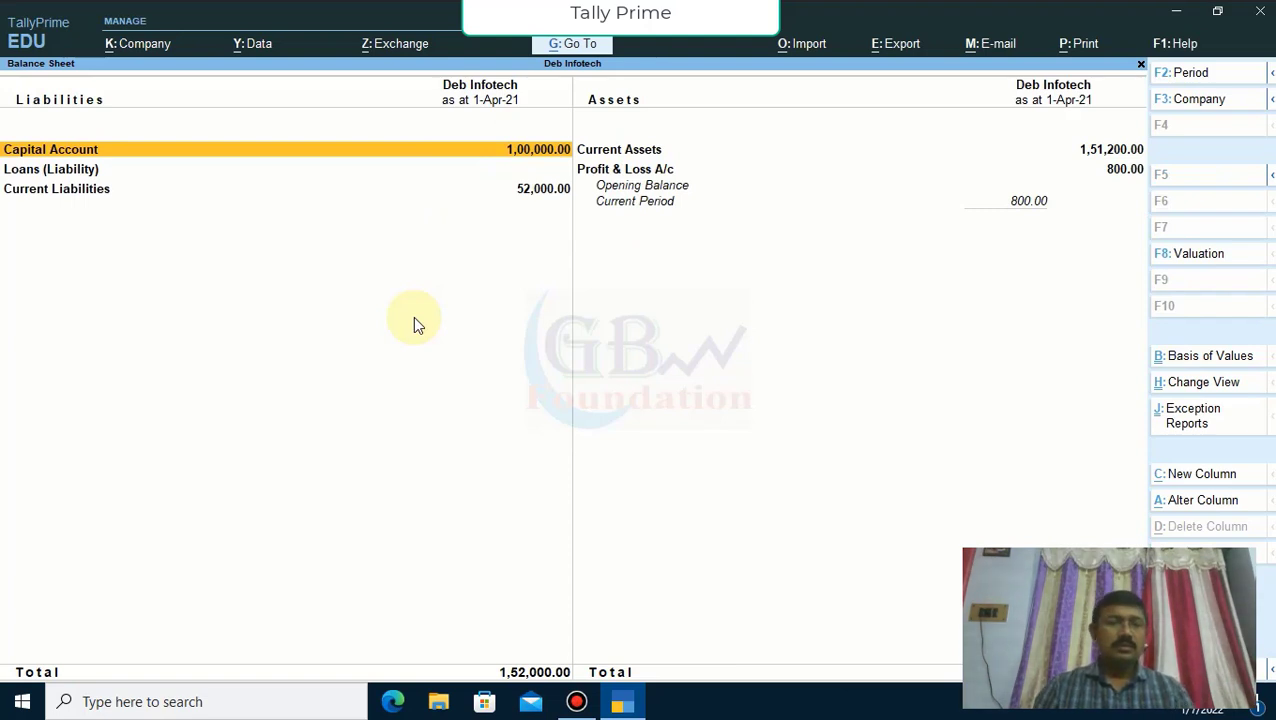
pyautogui.hotkey('alt', 'F5')
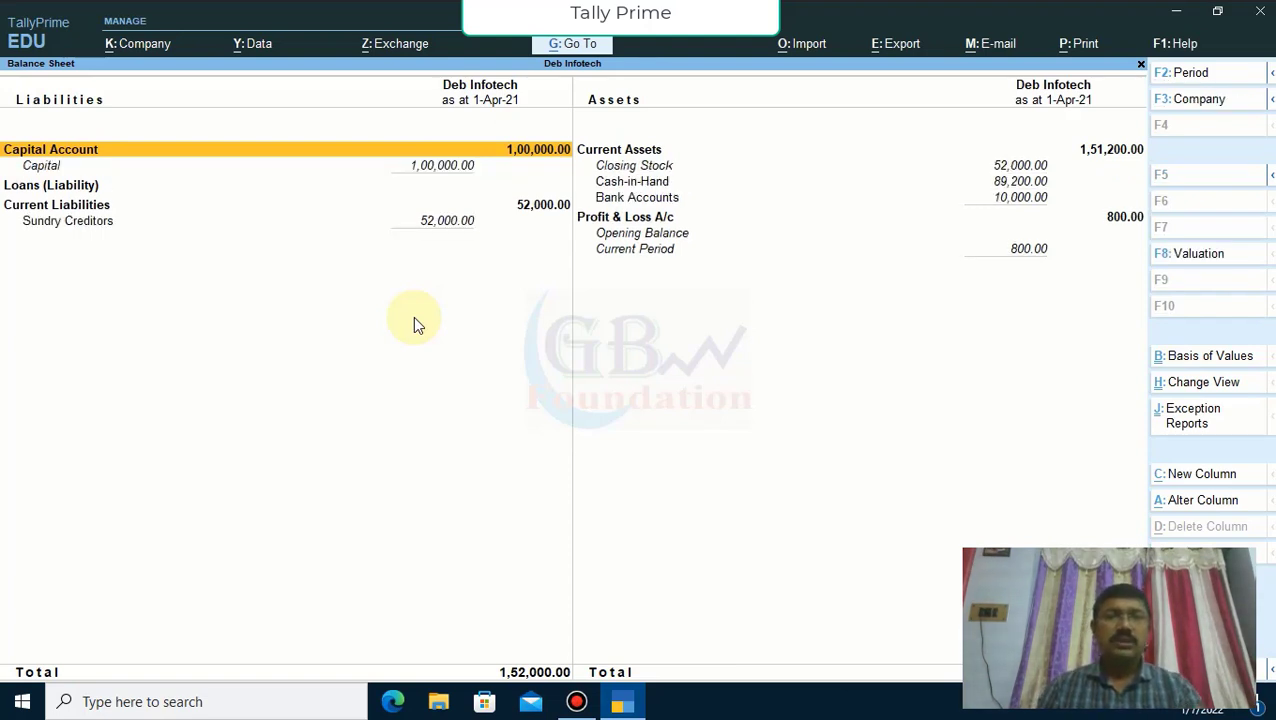
pyautogui.press('Escape')
# Step: View the Profit & Loss A/c in its detailed format and close the report
pyautogui.press('Down')
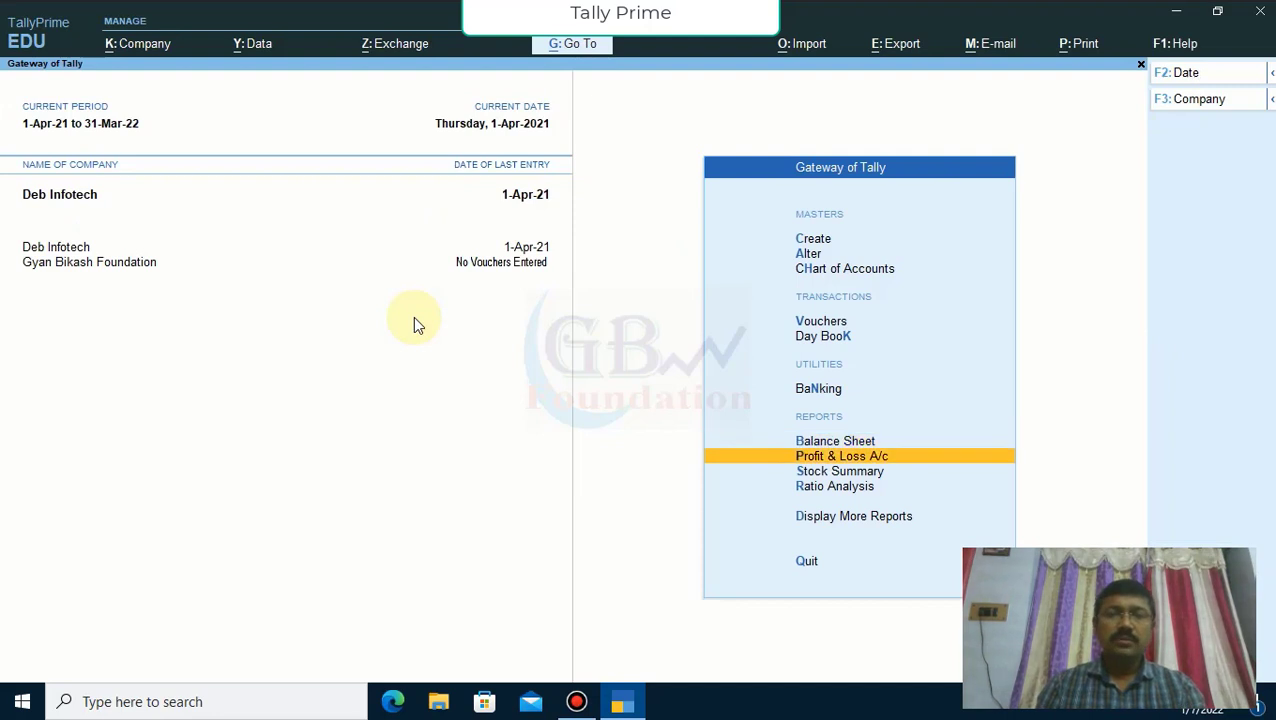
pyautogui.press('Return')
pyautogui.hotkey('alt', 'F5')
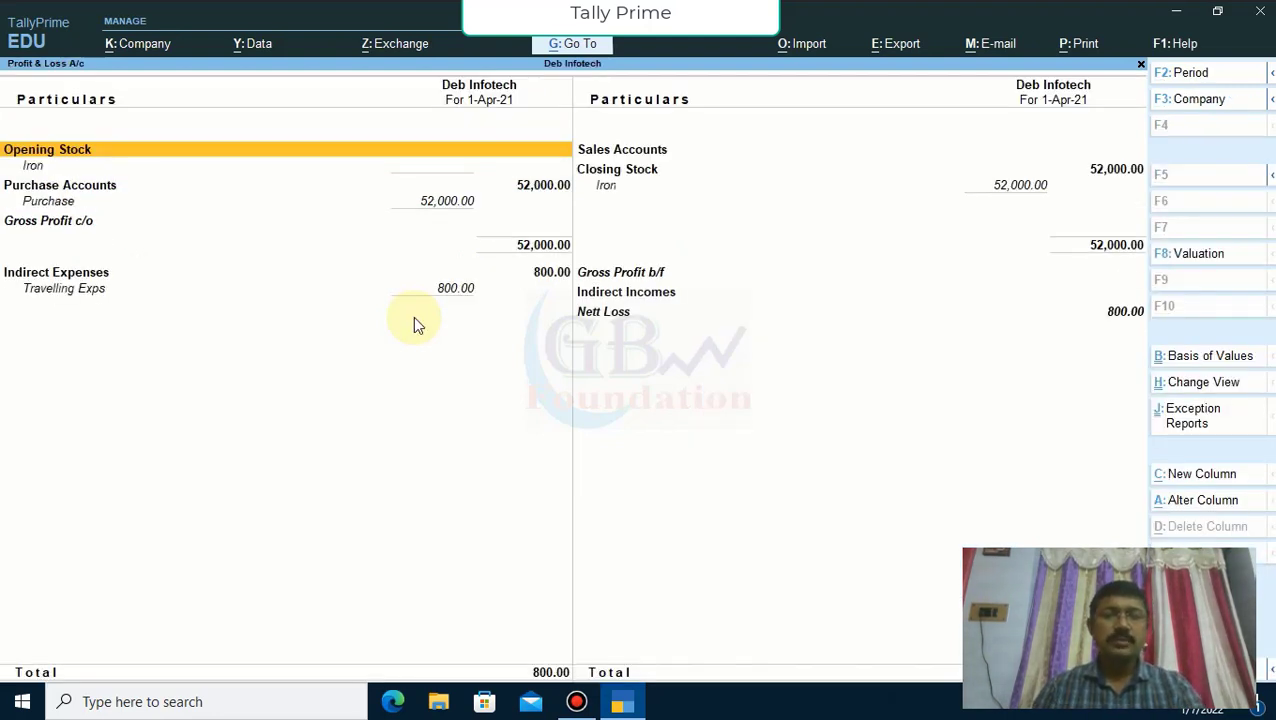
pyautogui.press('Escape')
# Step: View the Stock Summary for the closing quantity, rate and value of the stock item, and close it
pyautogui.press('Down')
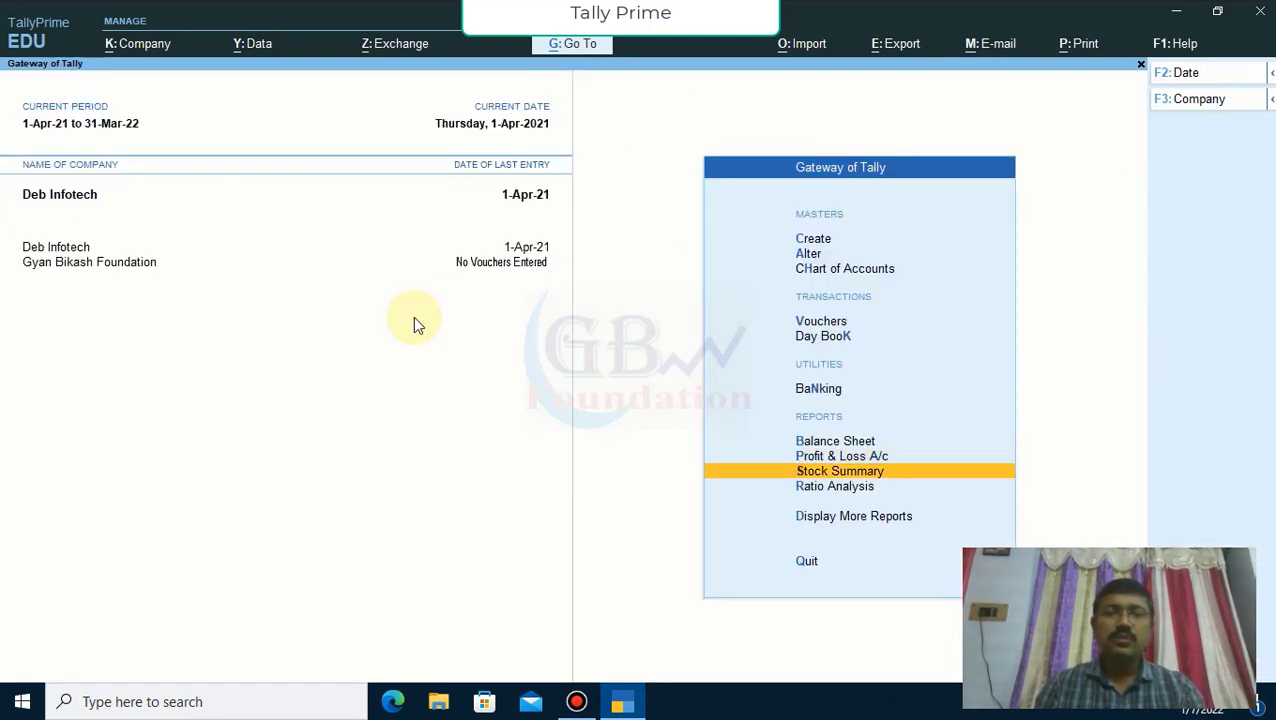
pyautogui.press('Return')
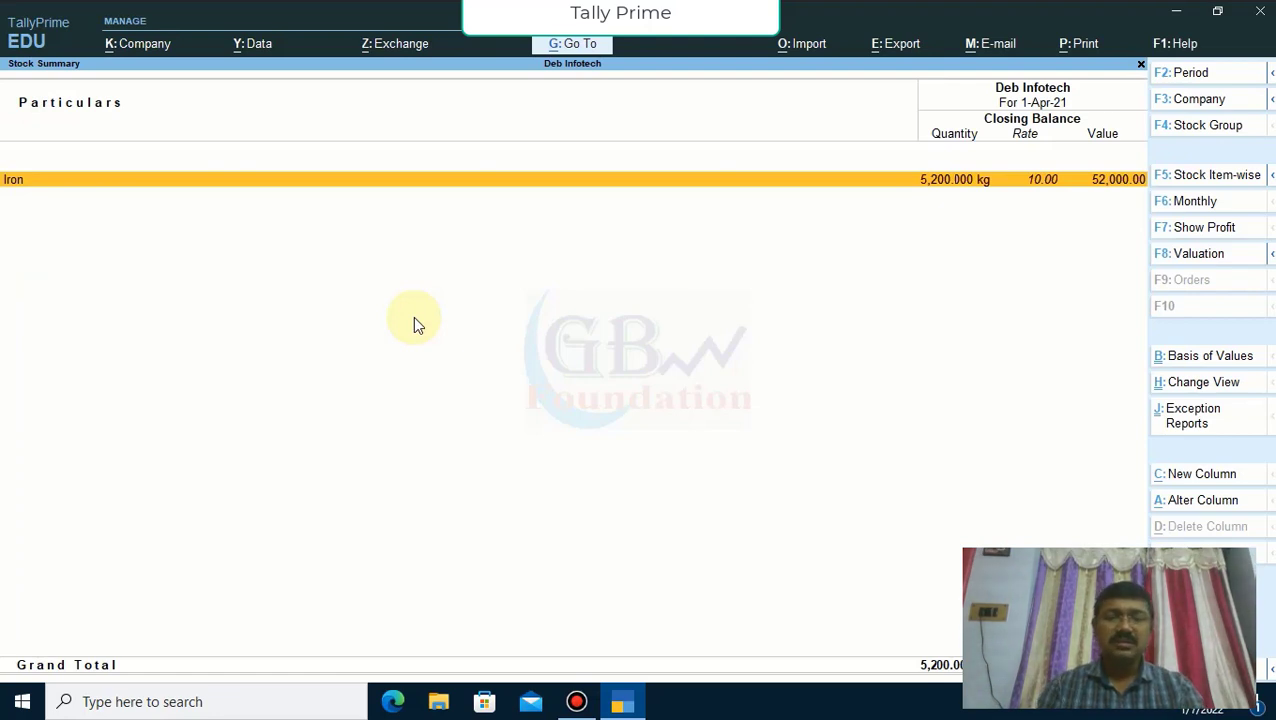
pyautogui.press('Escape')
# Step: View the Day Book from the additional reports to check the recorded vouchers, and close it
pyautogui.press('Down')
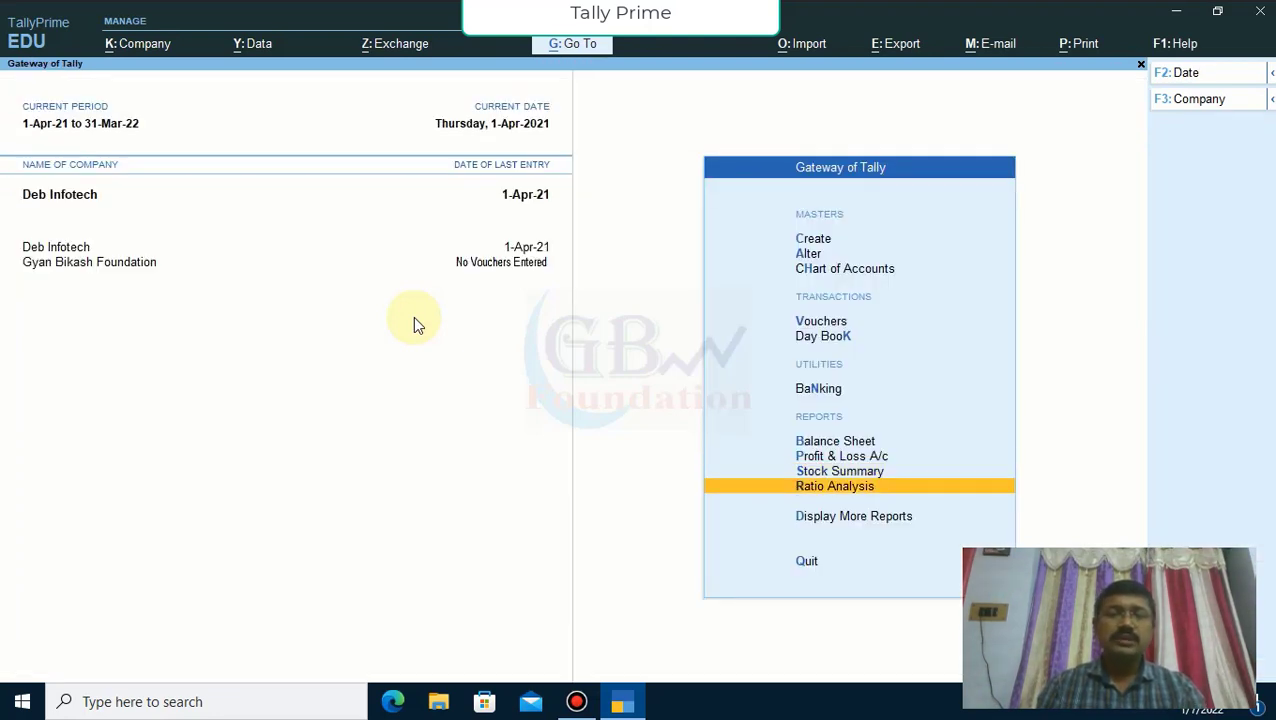
pyautogui.press('Down')
pyautogui.press('Return')
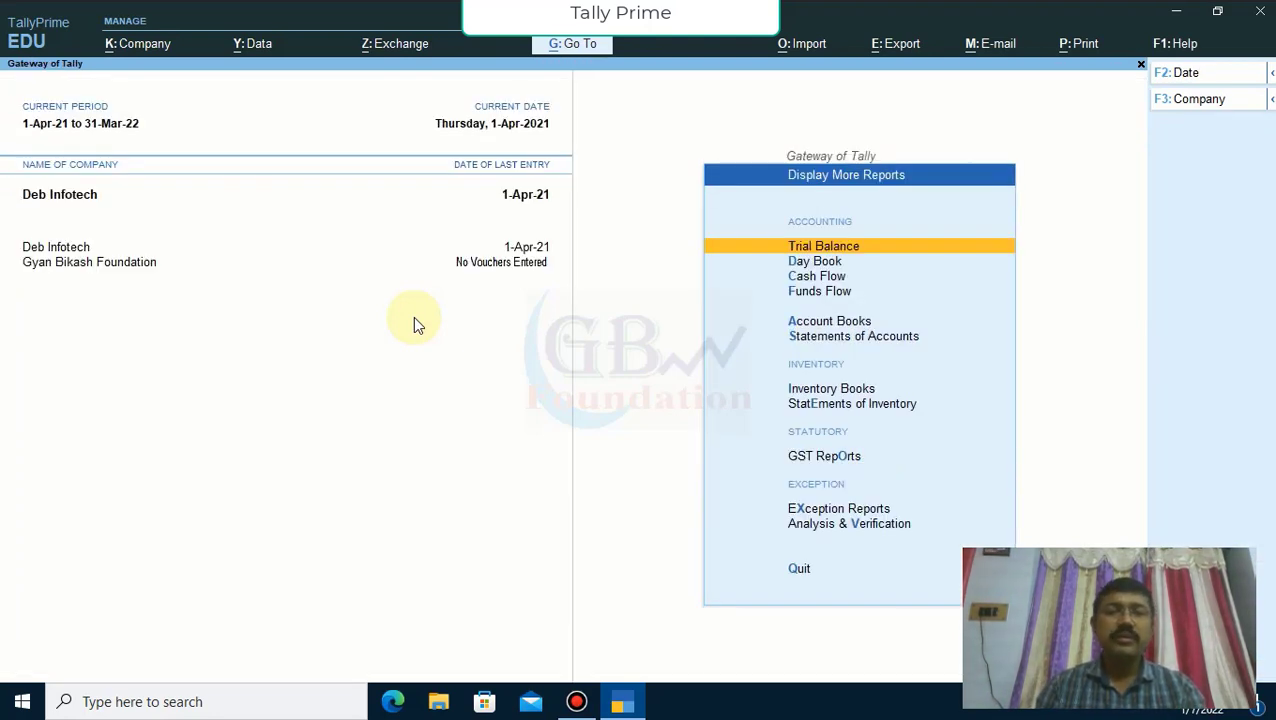
pyautogui.press('Down')
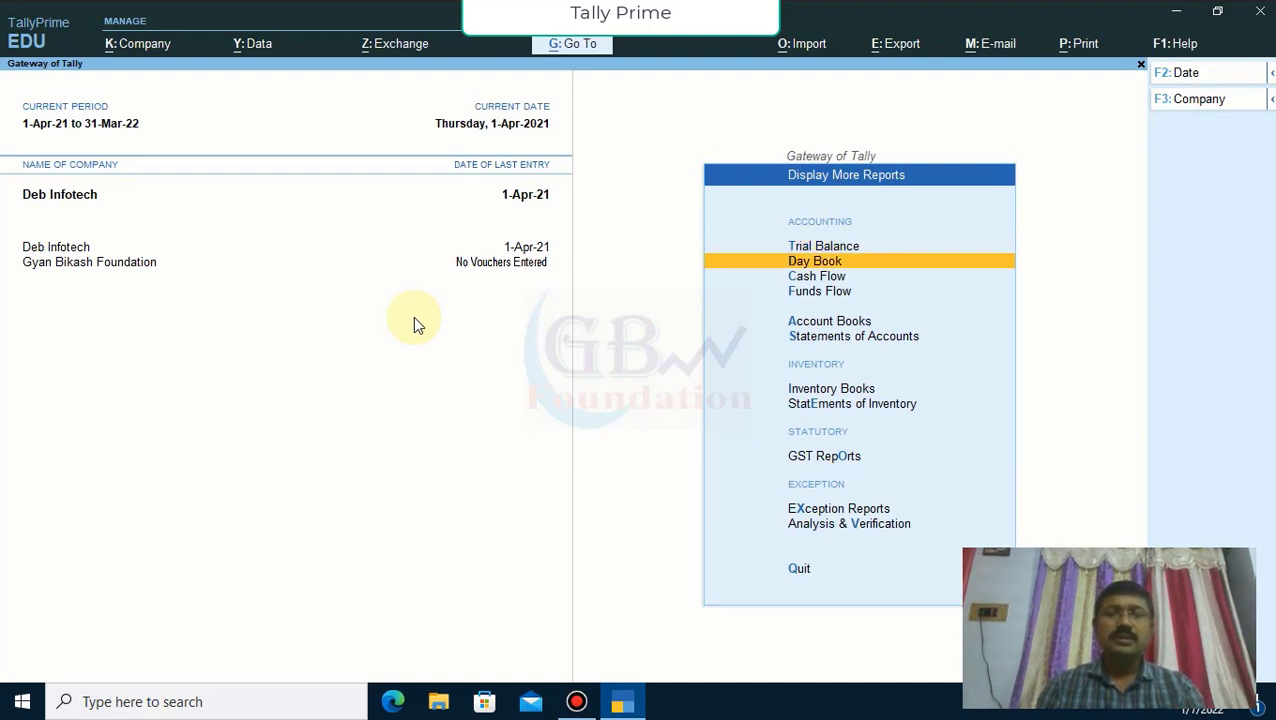
pyautogui.press('Return')
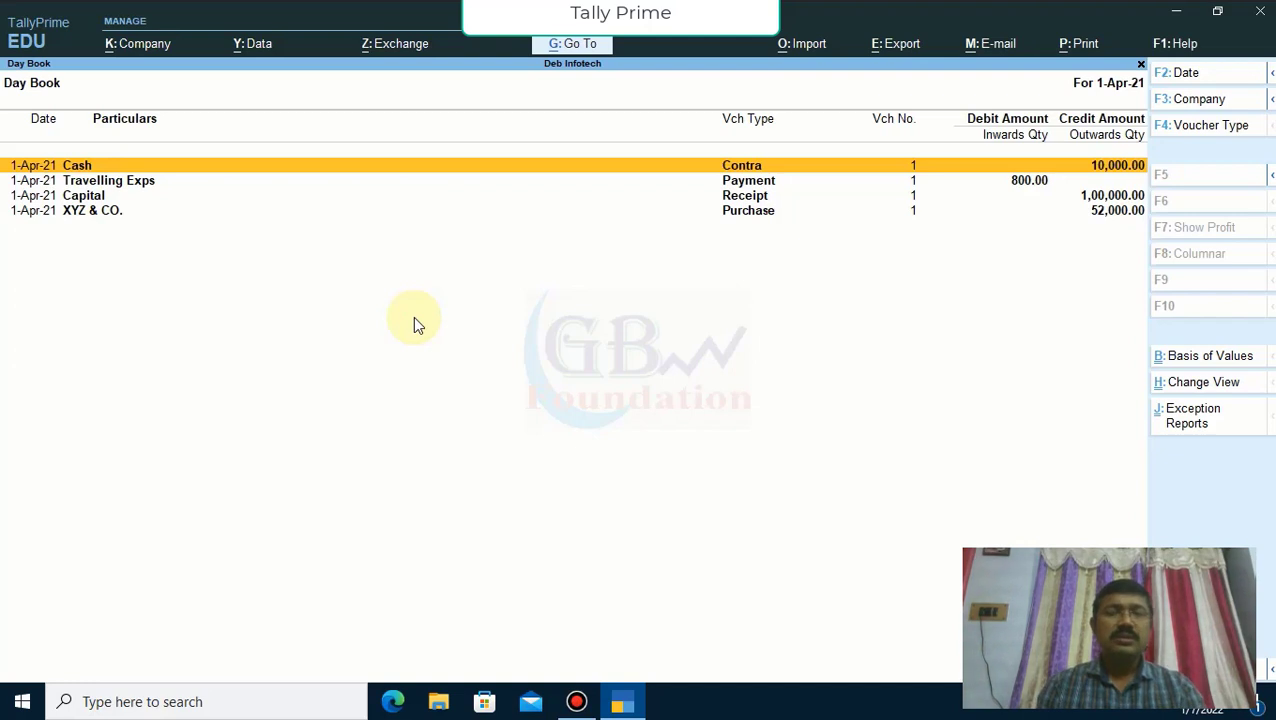
pyautogui.press('Escape')
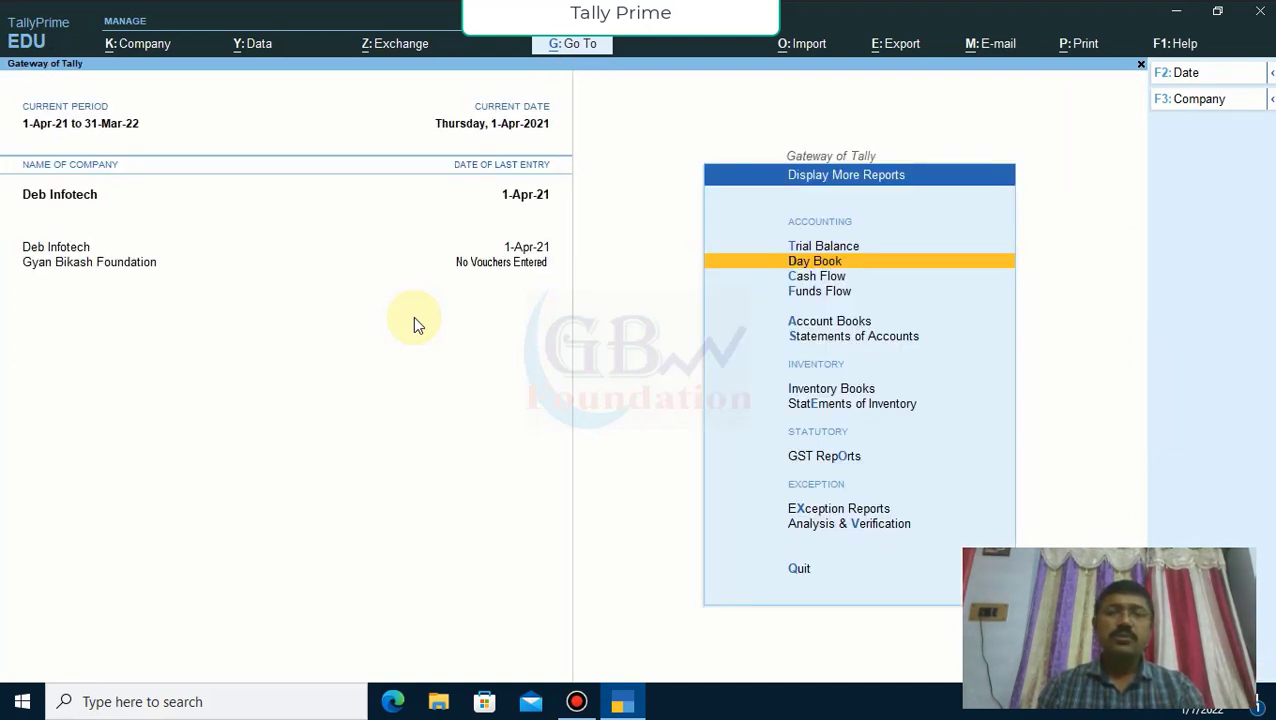
# Step: View the Trial Balance in its detailed format and return to the Gateway of Tally
pyautogui.press('Up')
pyautogui.press('Return')
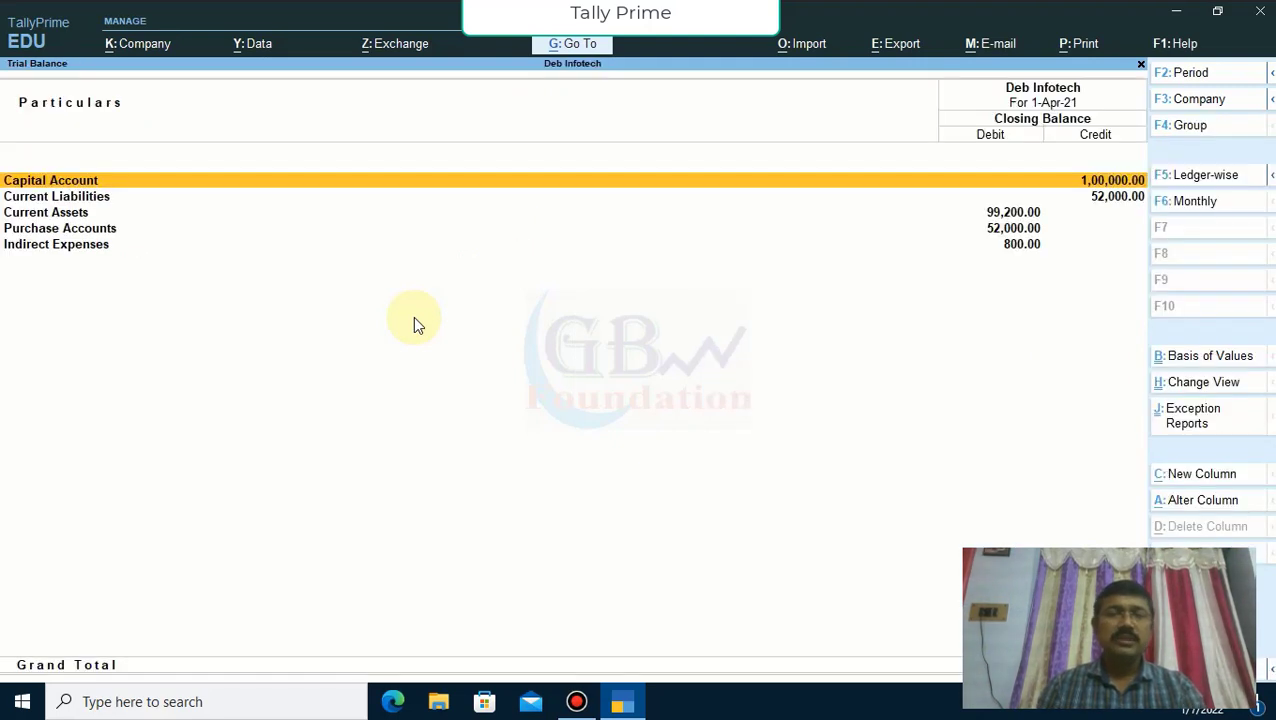
pyautogui.hotkey('alt', 'F5')
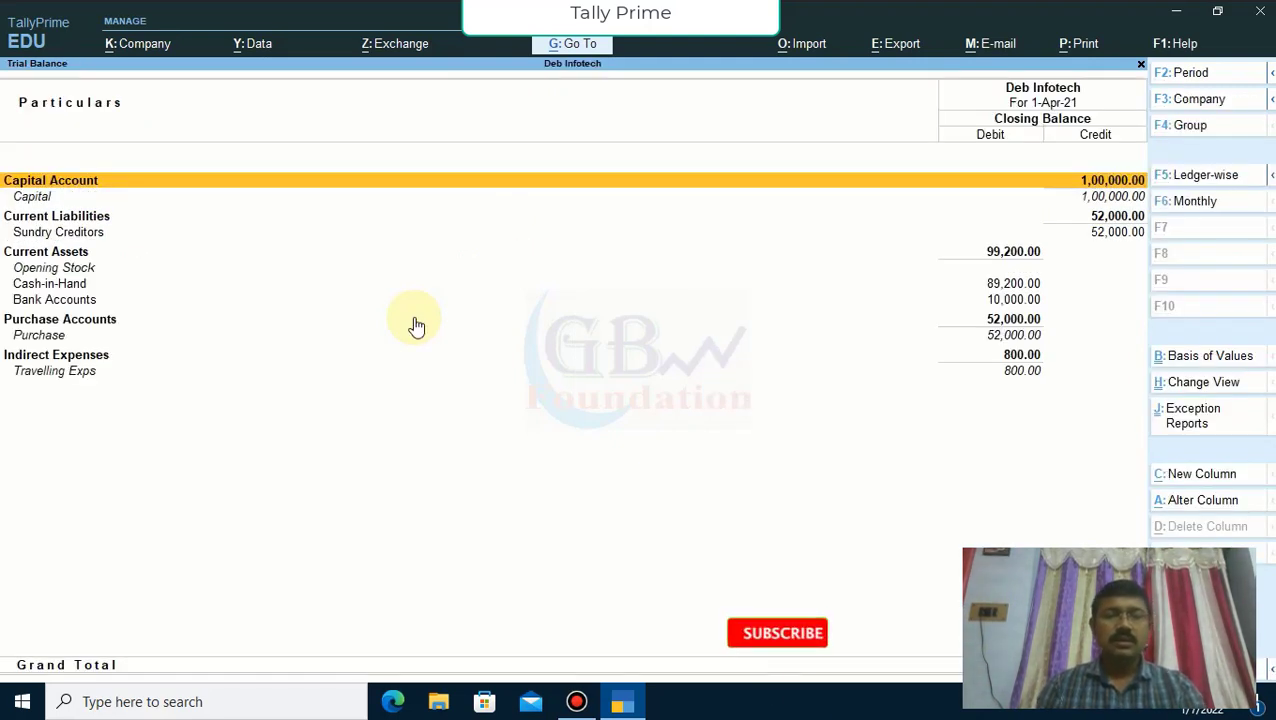
pyautogui.press('Escape')
pyautogui.press('Escape')
pyautogui.press('Up')
pyautogui.press('Up')
pyautogui.press('Up')
pyautogui.press('Up')
pyautogui.press('Up')
pyautogui.press('Up')
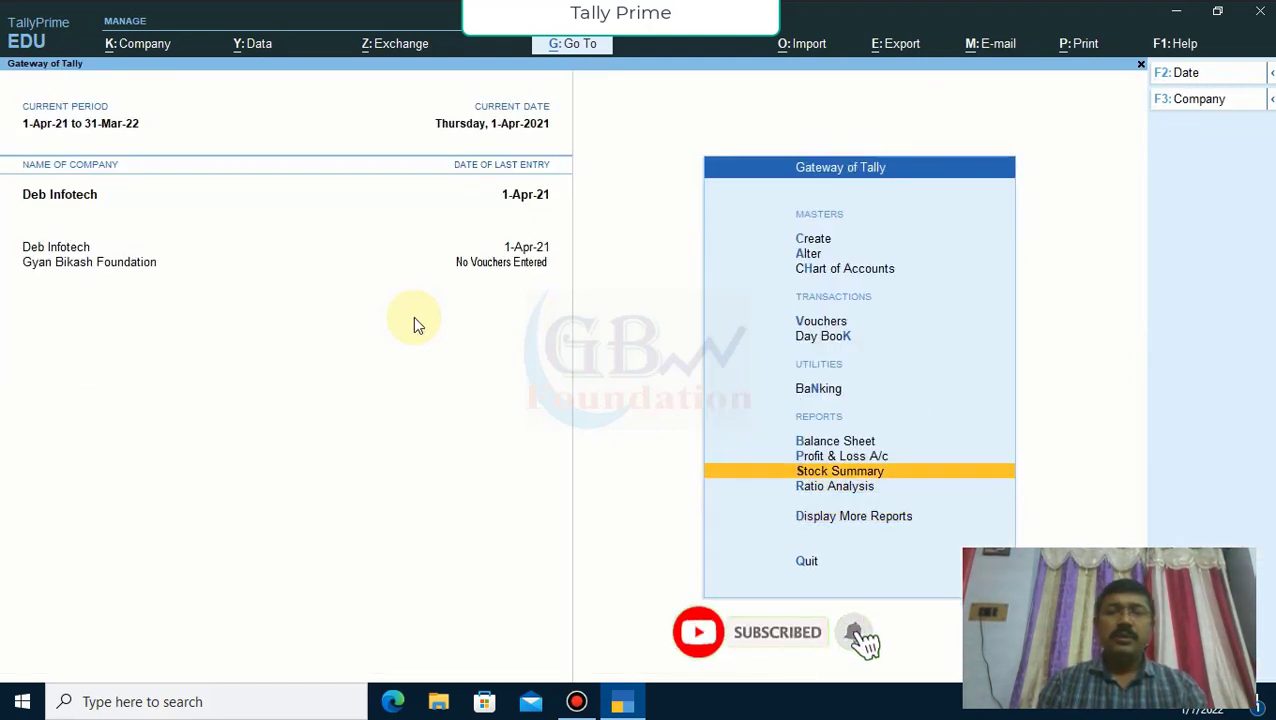
pyautogui.press('Up')
pyautogui.press('Up')
pyautogui.press('Up')
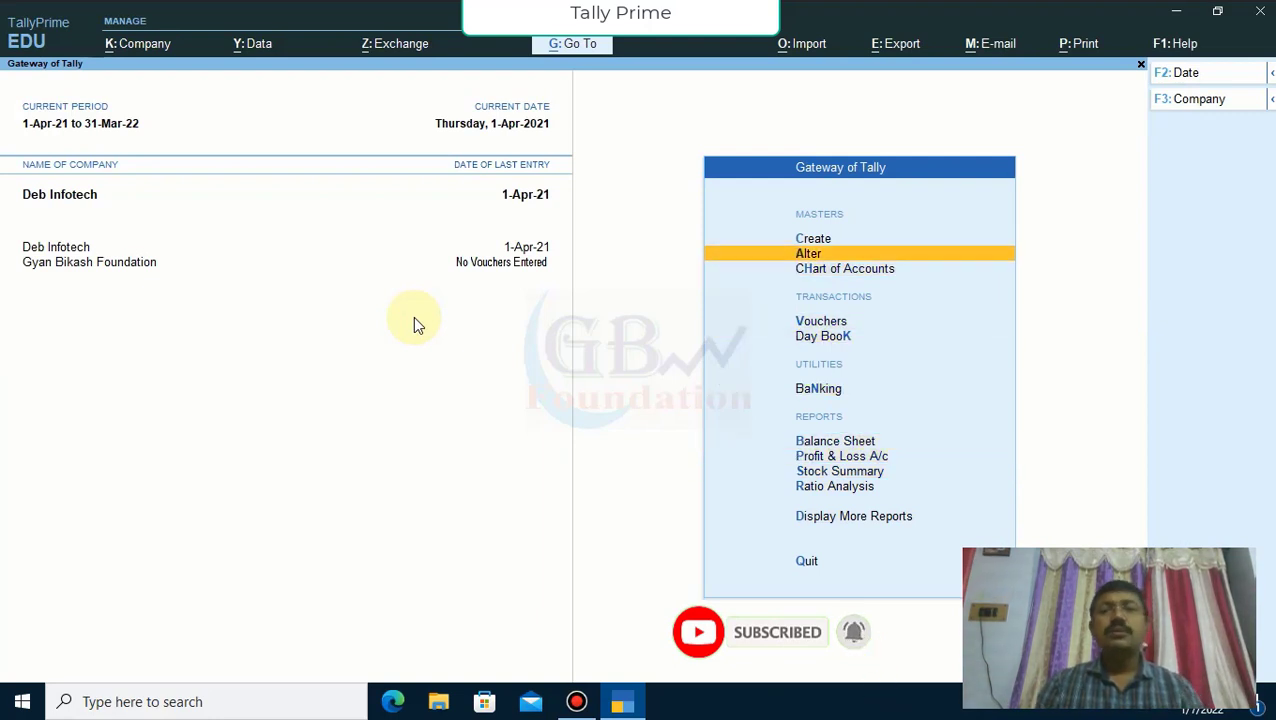